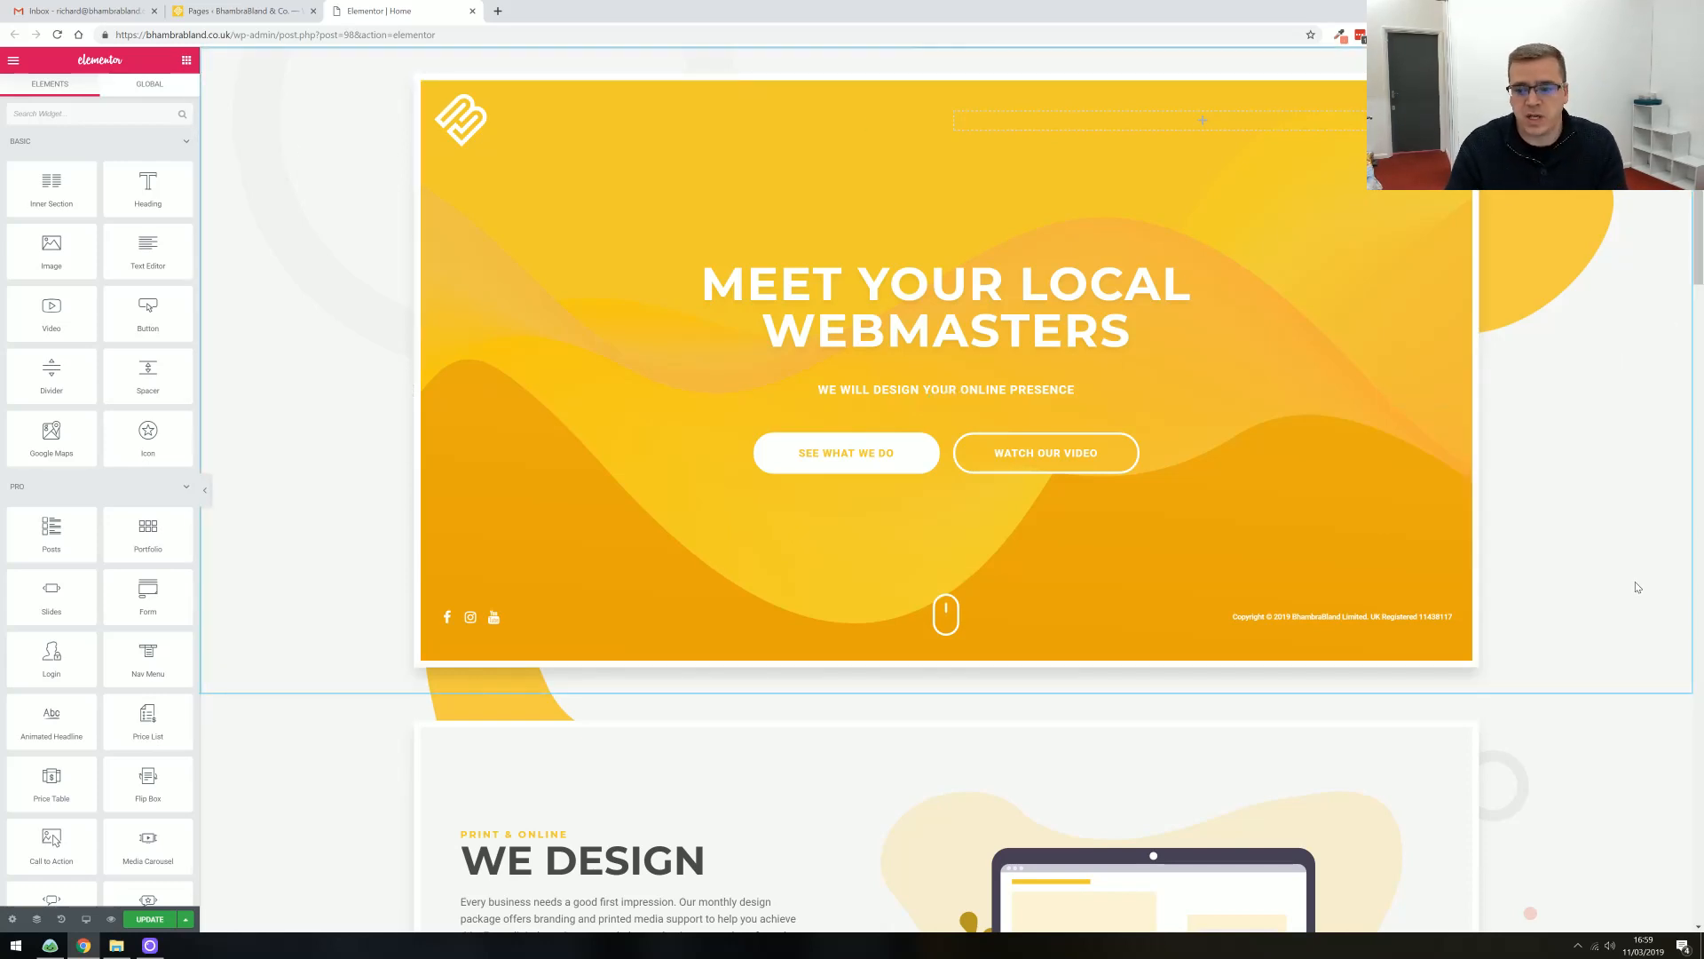
Look over the whole home page design, from the hero section down to the Let's Talk section
{"action": "scroll", "coordinate": [1269, 572], "scroll_direction": "down", "scroll_amount": 4}
{"action": "scroll", "coordinate": [1270, 570], "scroll_direction": "down", "scroll_amount": 3}
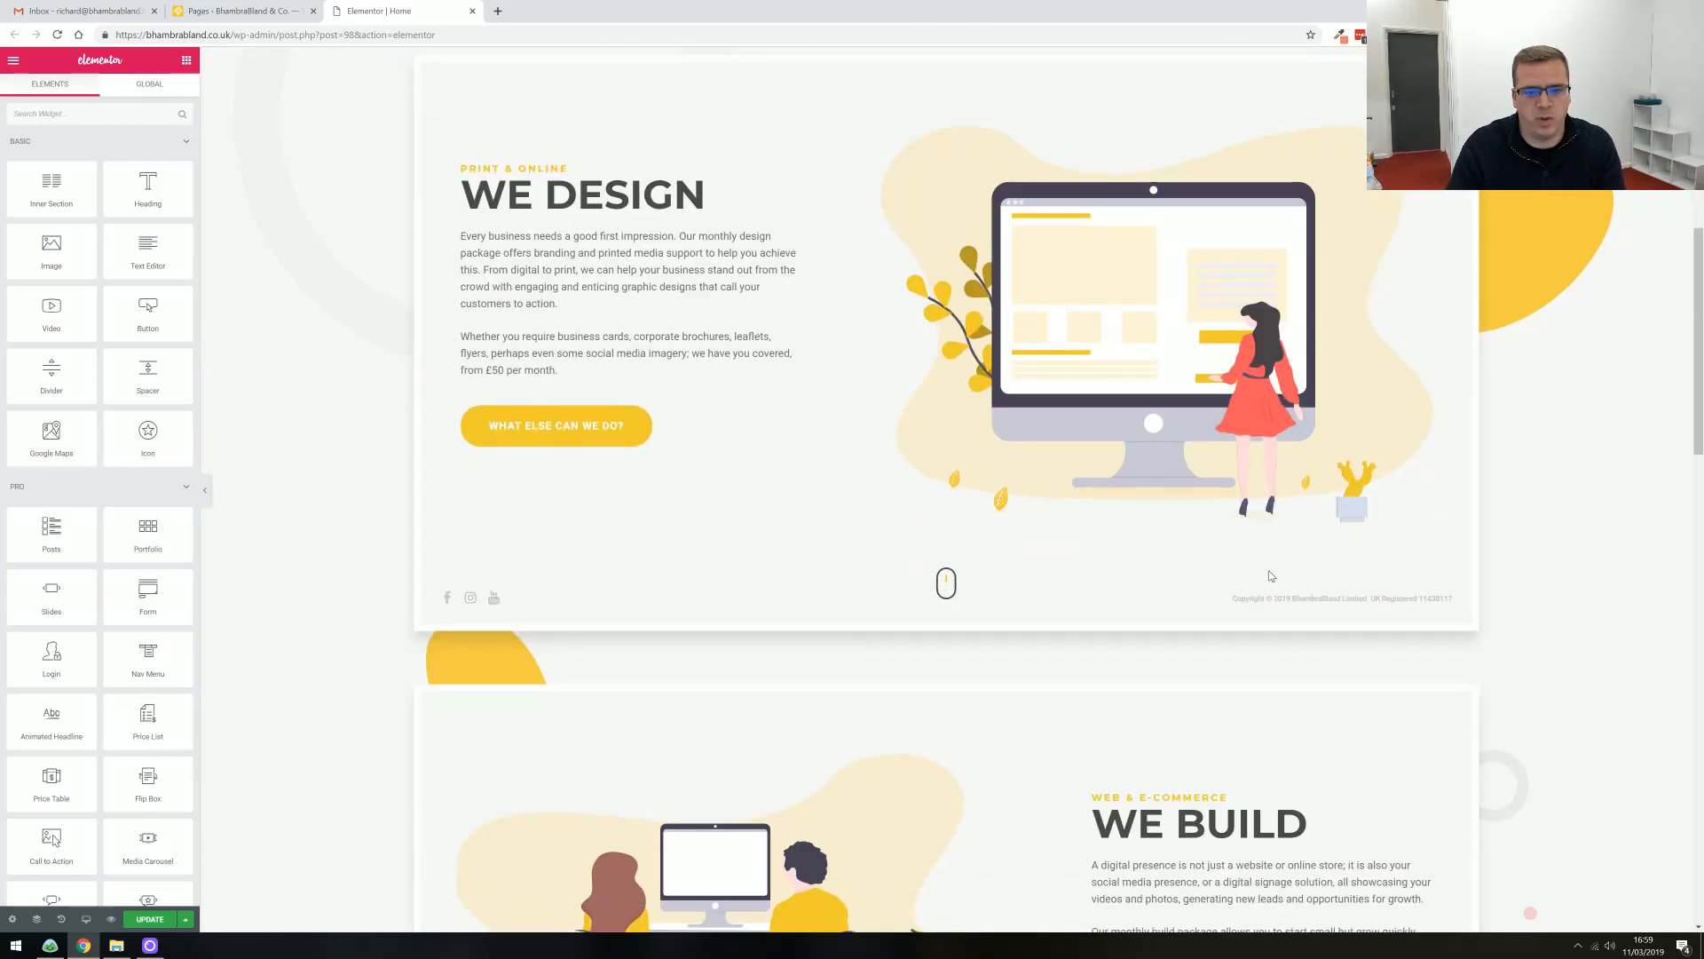
{"action": "scroll", "coordinate": [1557, 451], "scroll_direction": "down", "scroll_amount": 7}
{"action": "scroll", "coordinate": [1557, 451], "scroll_direction": "down", "scroll_amount": 9}
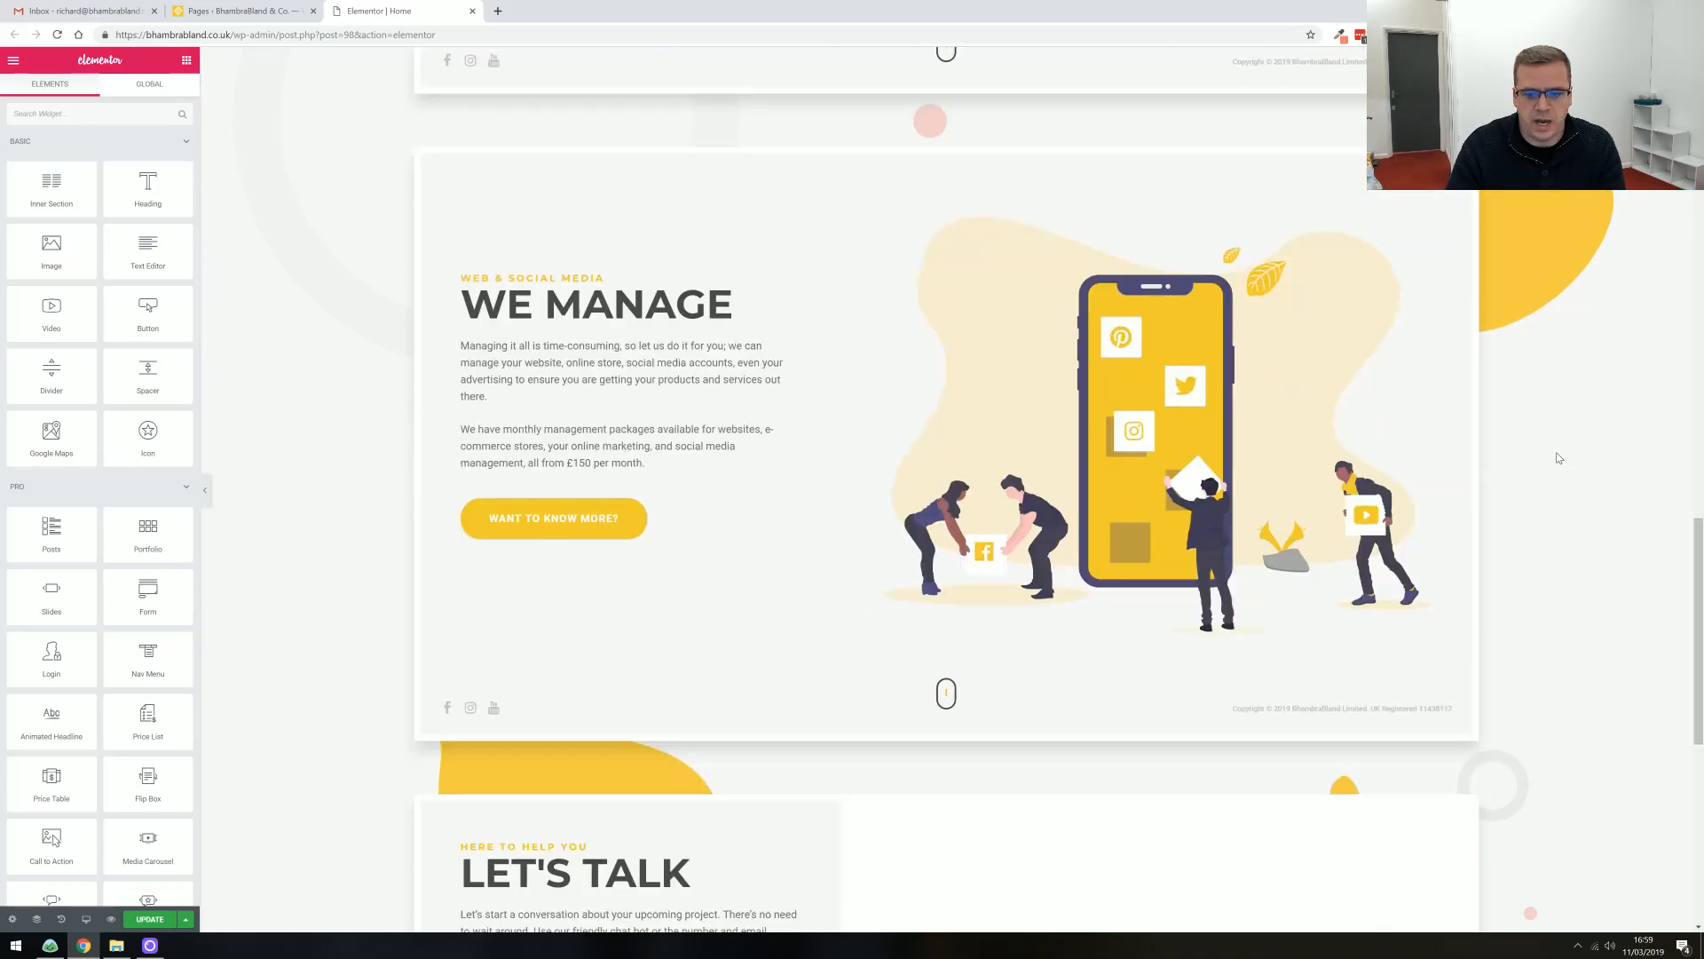
{"action": "scroll", "coordinate": [1557, 455], "scroll_direction": "down", "scroll_amount": 3}
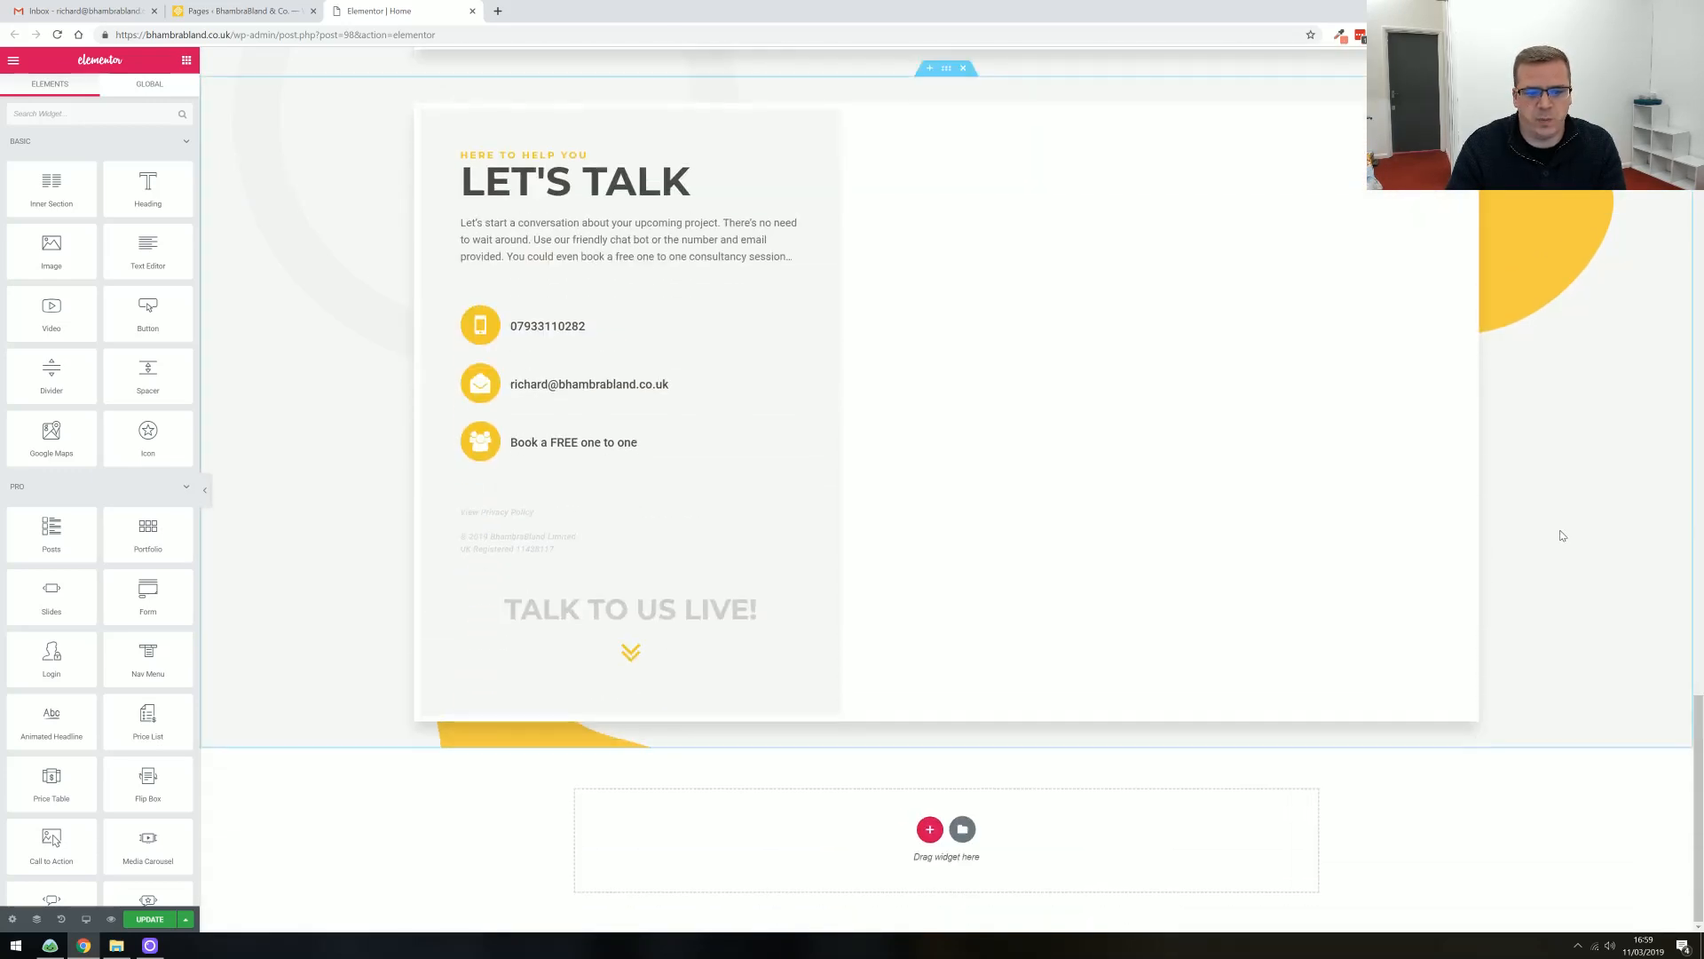
{"action": "scroll", "coordinate": [1561, 532], "scroll_direction": "up", "scroll_amount": 3}
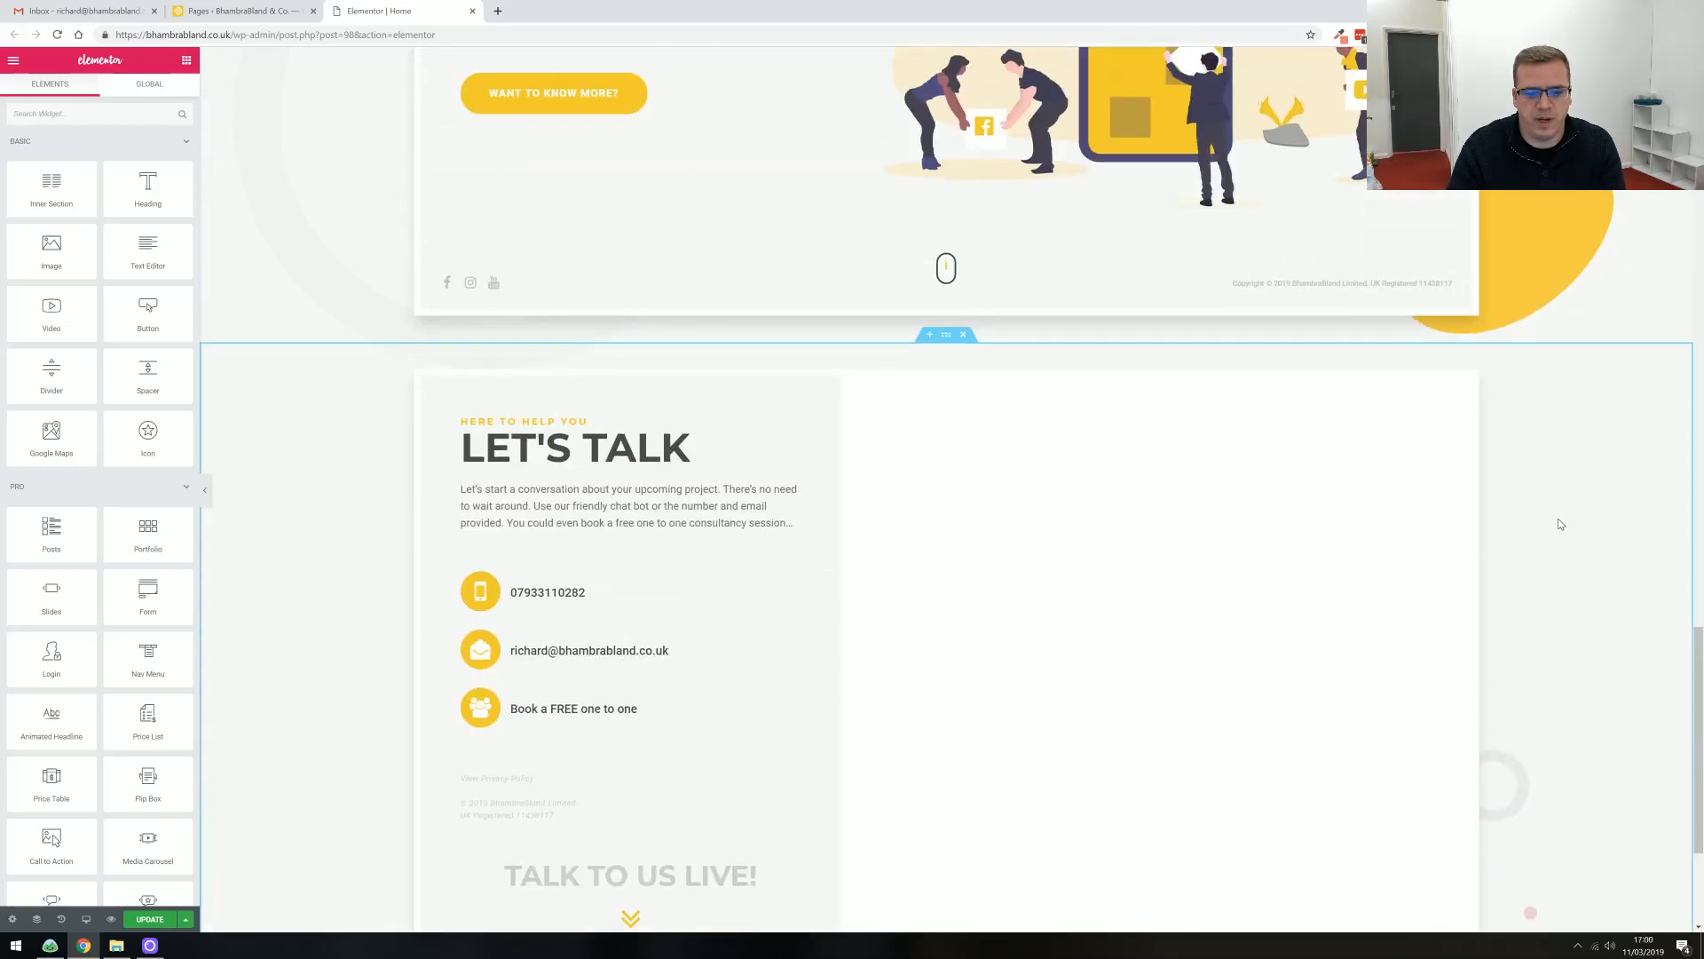
{"action": "scroll", "coordinate": [1561, 525], "scroll_direction": "up", "scroll_amount": 20}
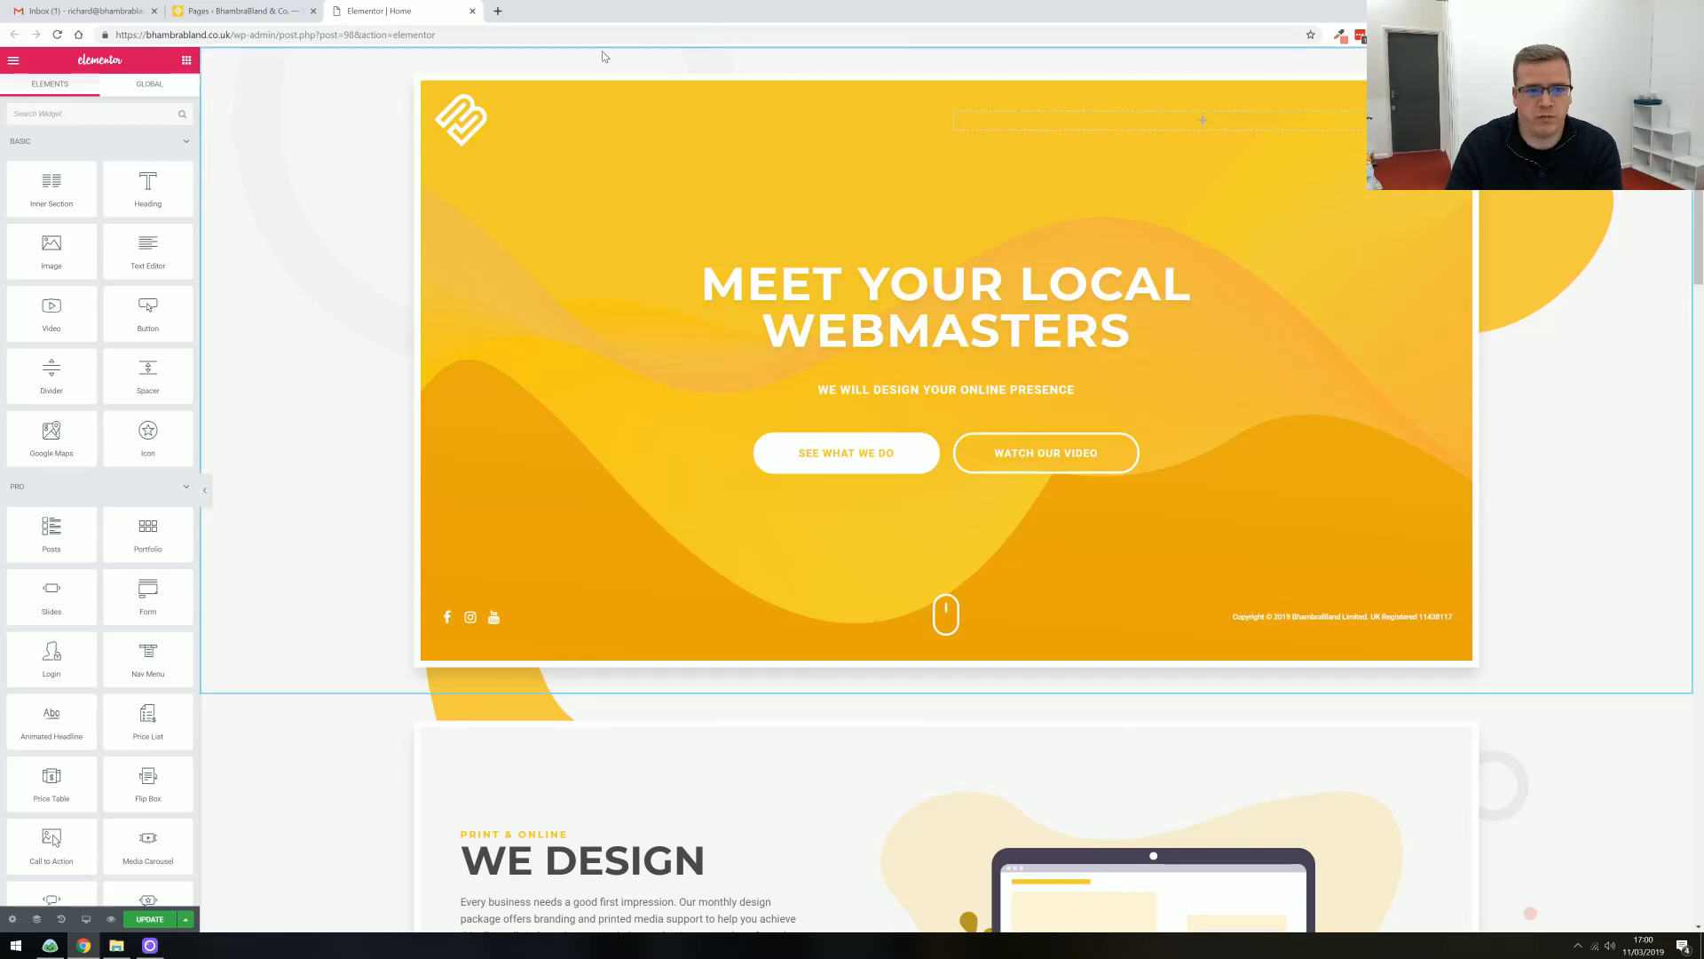
Show the Navigator for the hero section and examine its layout settings, leaving the height at Default
{"action": "right_click", "coordinate": [237, 68]}
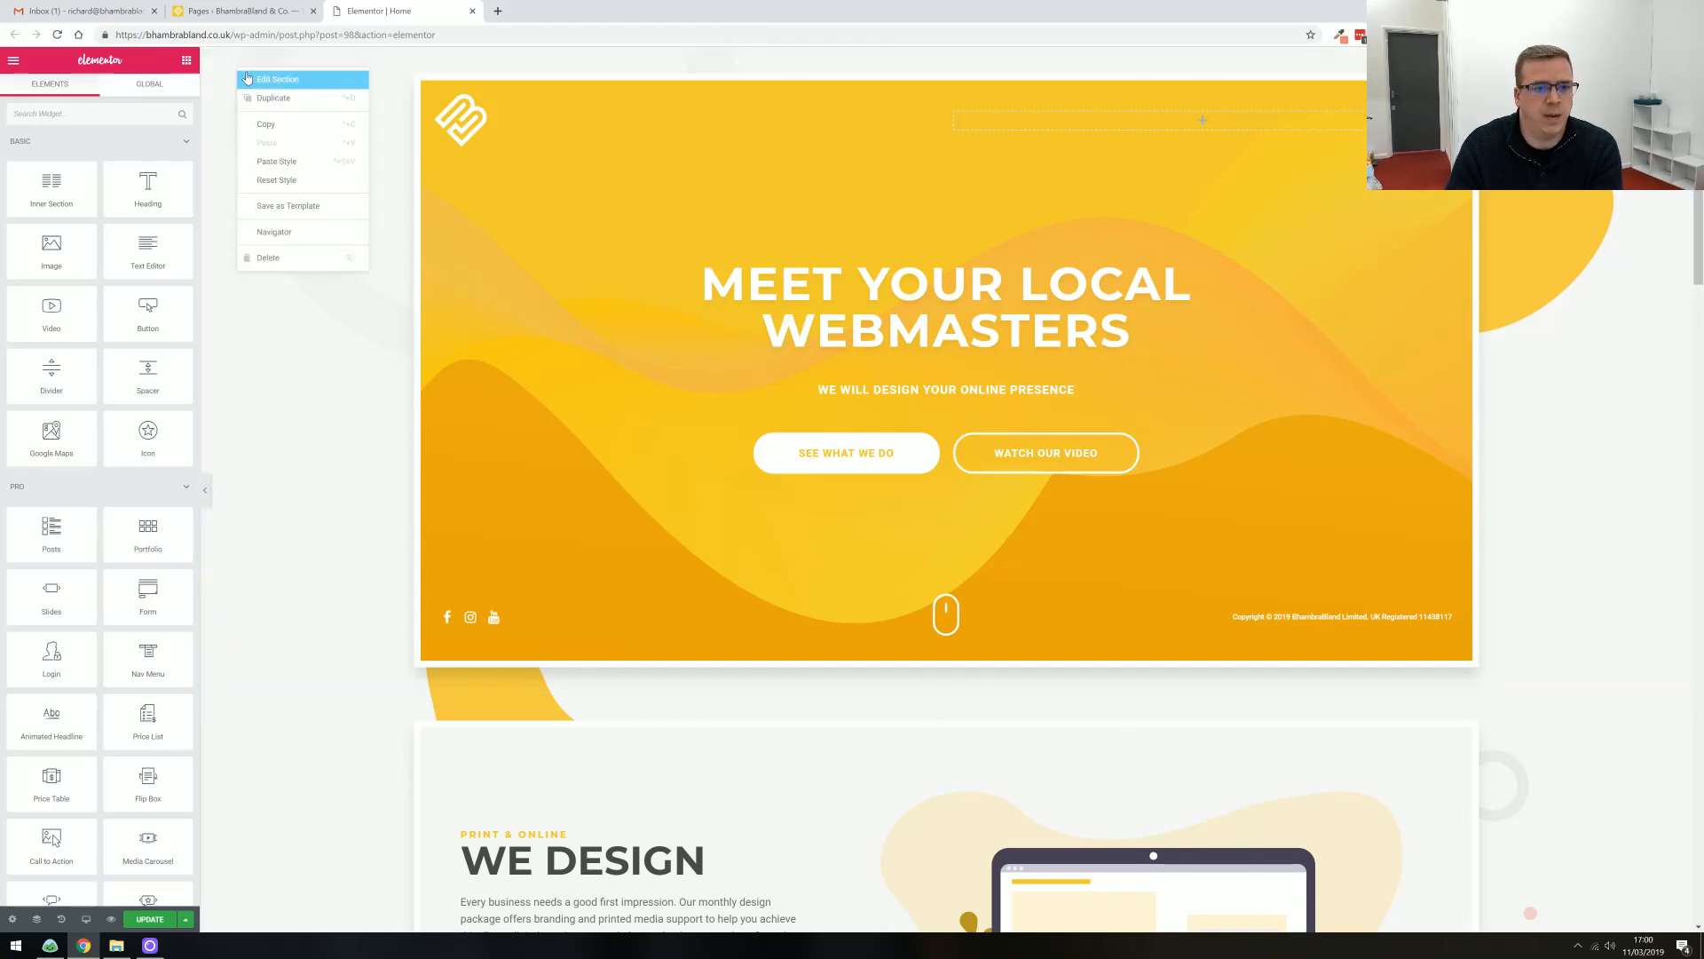
{"action": "left_click", "coordinate": [275, 233]}
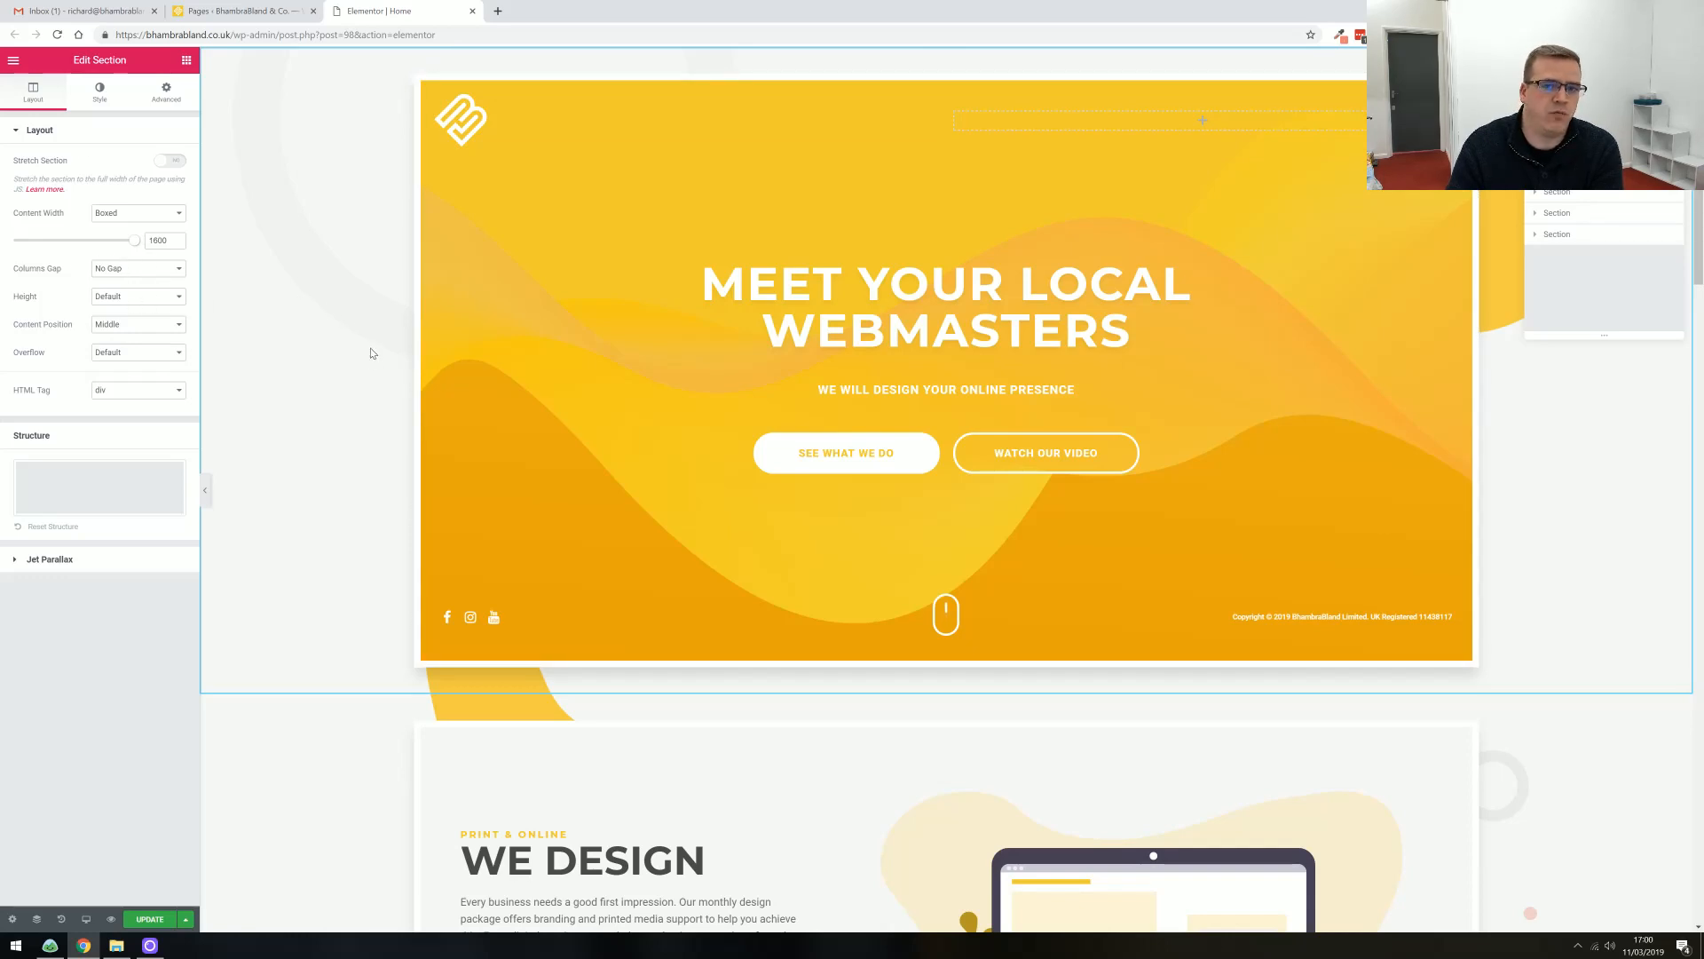
{"action": "left_click", "coordinate": [119, 300]}
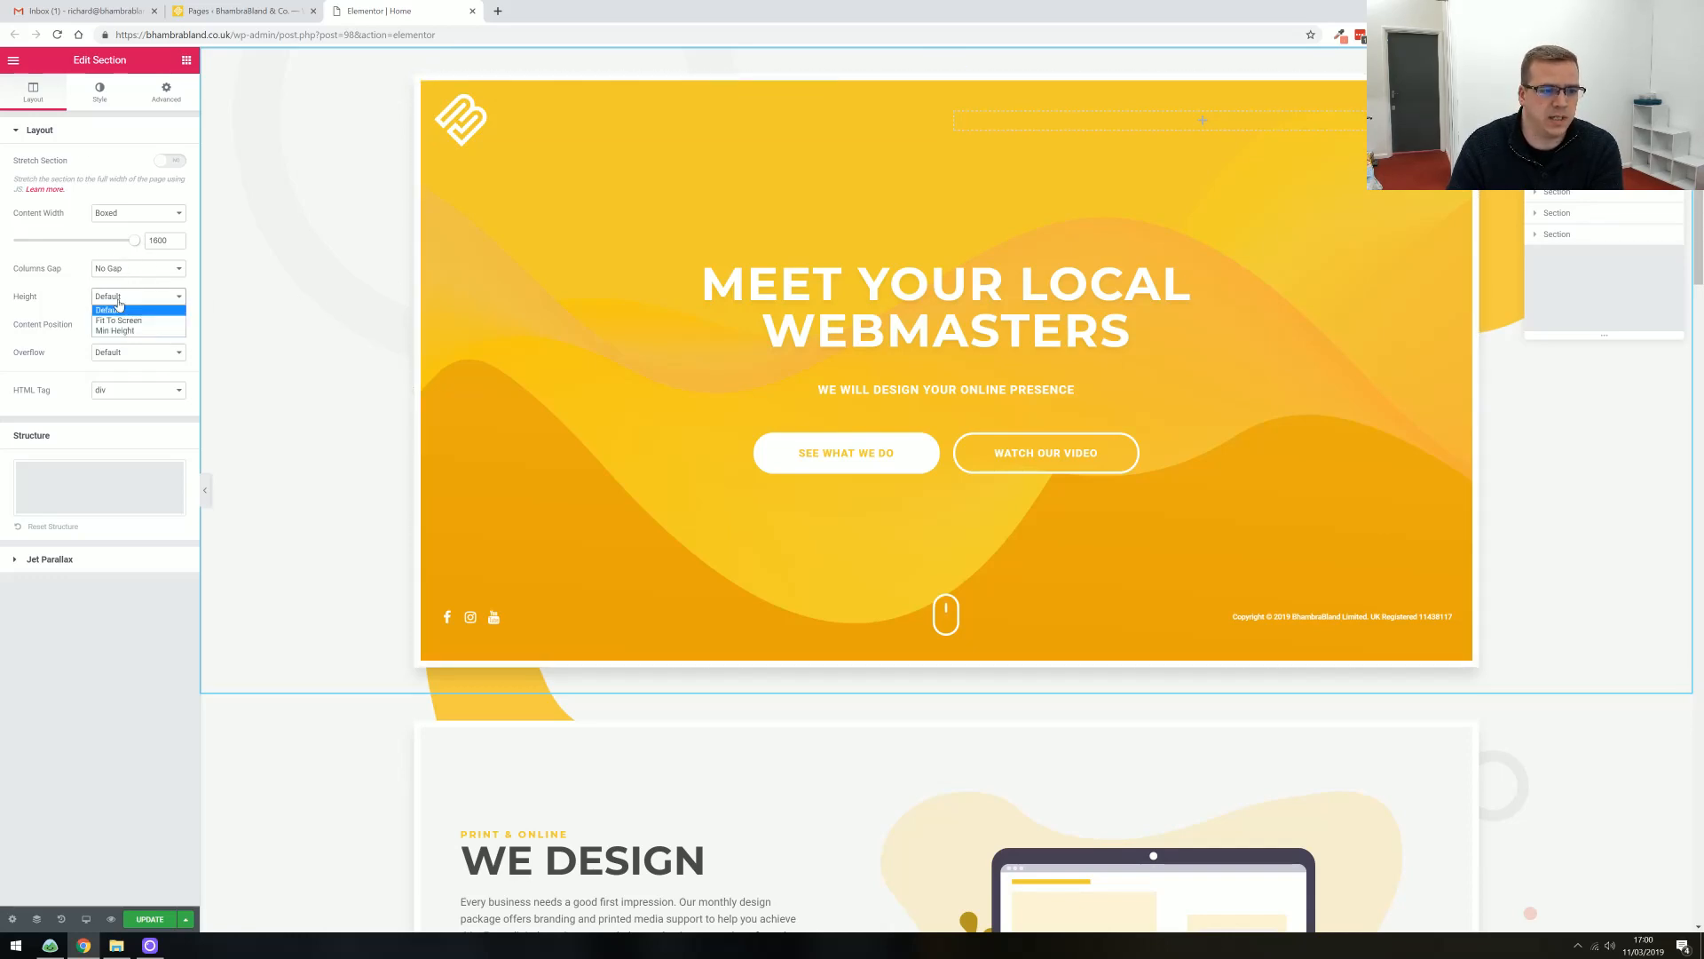
{"action": "left_click", "coordinate": [119, 308]}
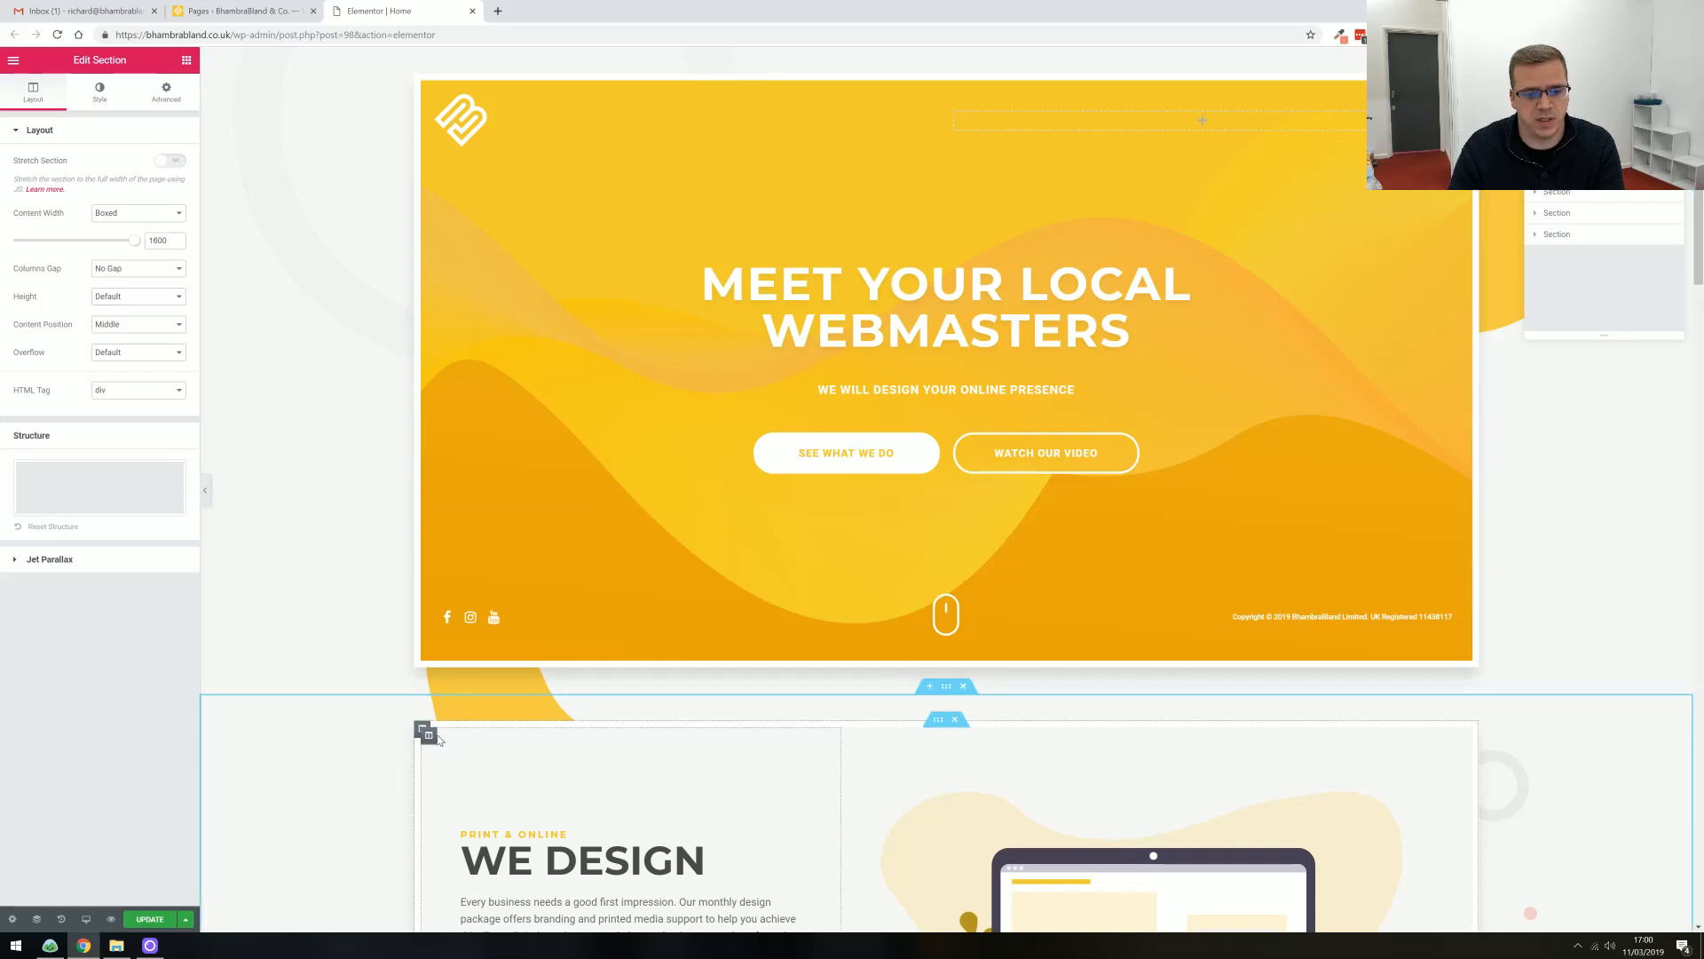
Compare the sections below the hero, and check the hero section's margin and padding settings
{"action": "scroll", "coordinate": [439, 740], "scroll_direction": "down", "scroll_amount": 8}
{"action": "scroll", "coordinate": [1350, 777], "scroll_direction": "down", "scroll_amount": 4}
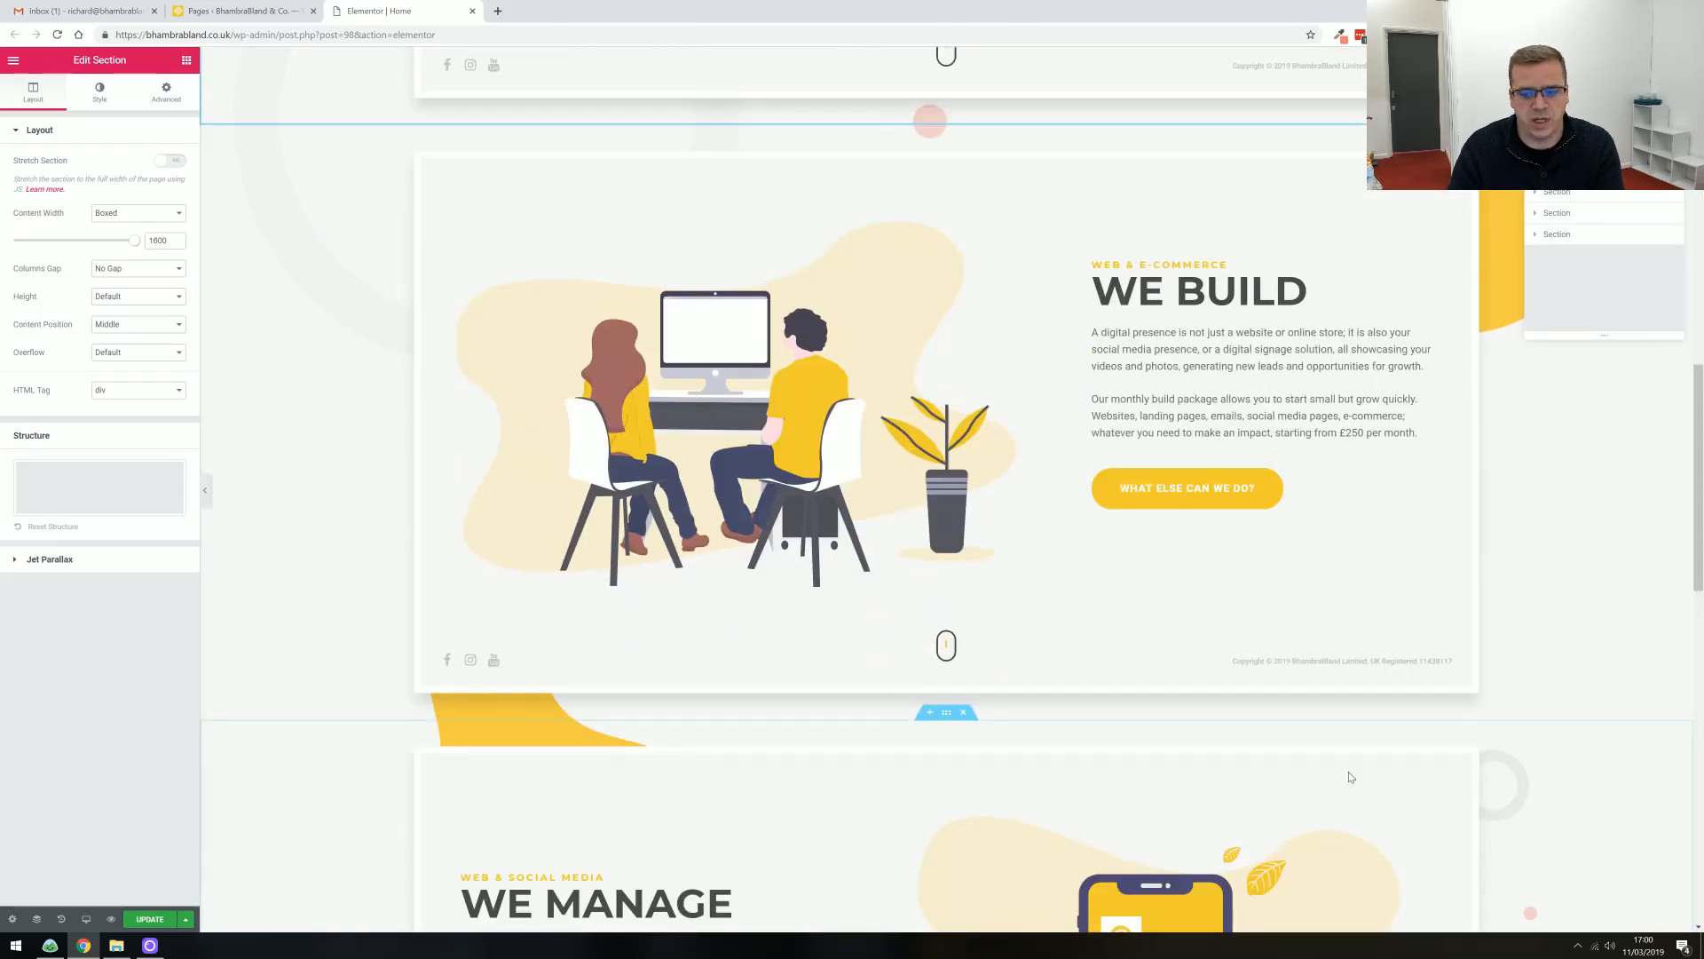
{"action": "scroll", "coordinate": [1350, 777], "scroll_direction": "down", "scroll_amount": 4}
{"action": "scroll", "coordinate": [1062, 792], "scroll_direction": "up", "scroll_amount": 16}
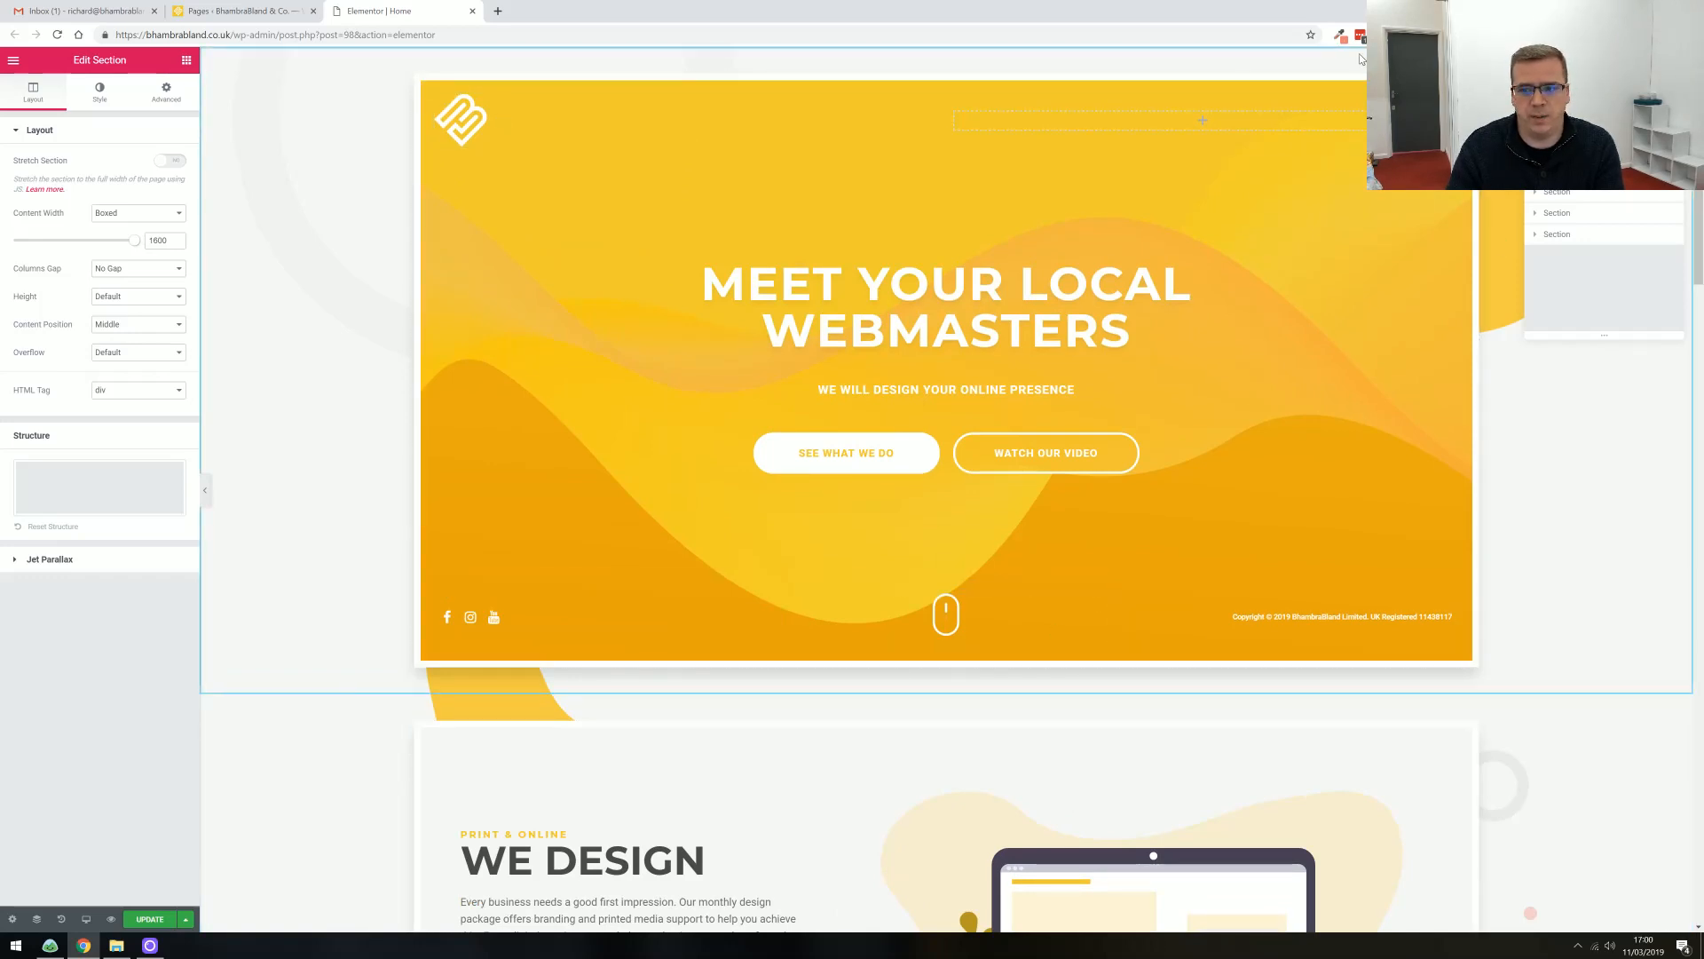
{"action": "left_click", "coordinate": [167, 107]}
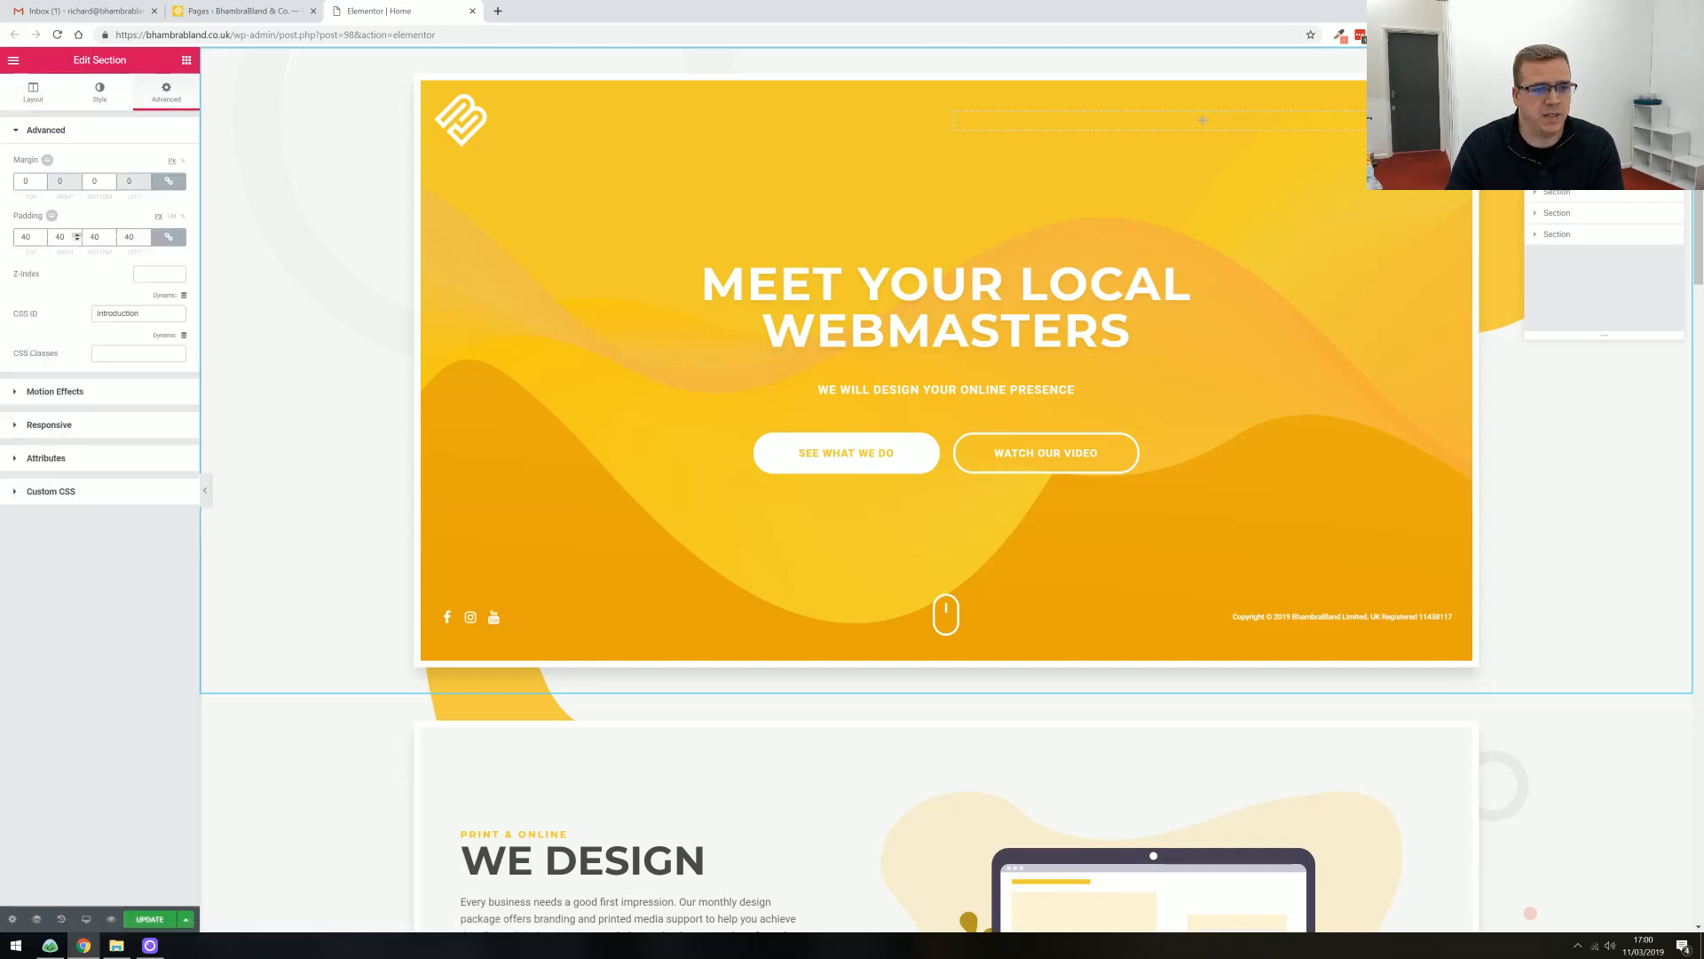
{"action": "left_click", "coordinate": [49, 105]}
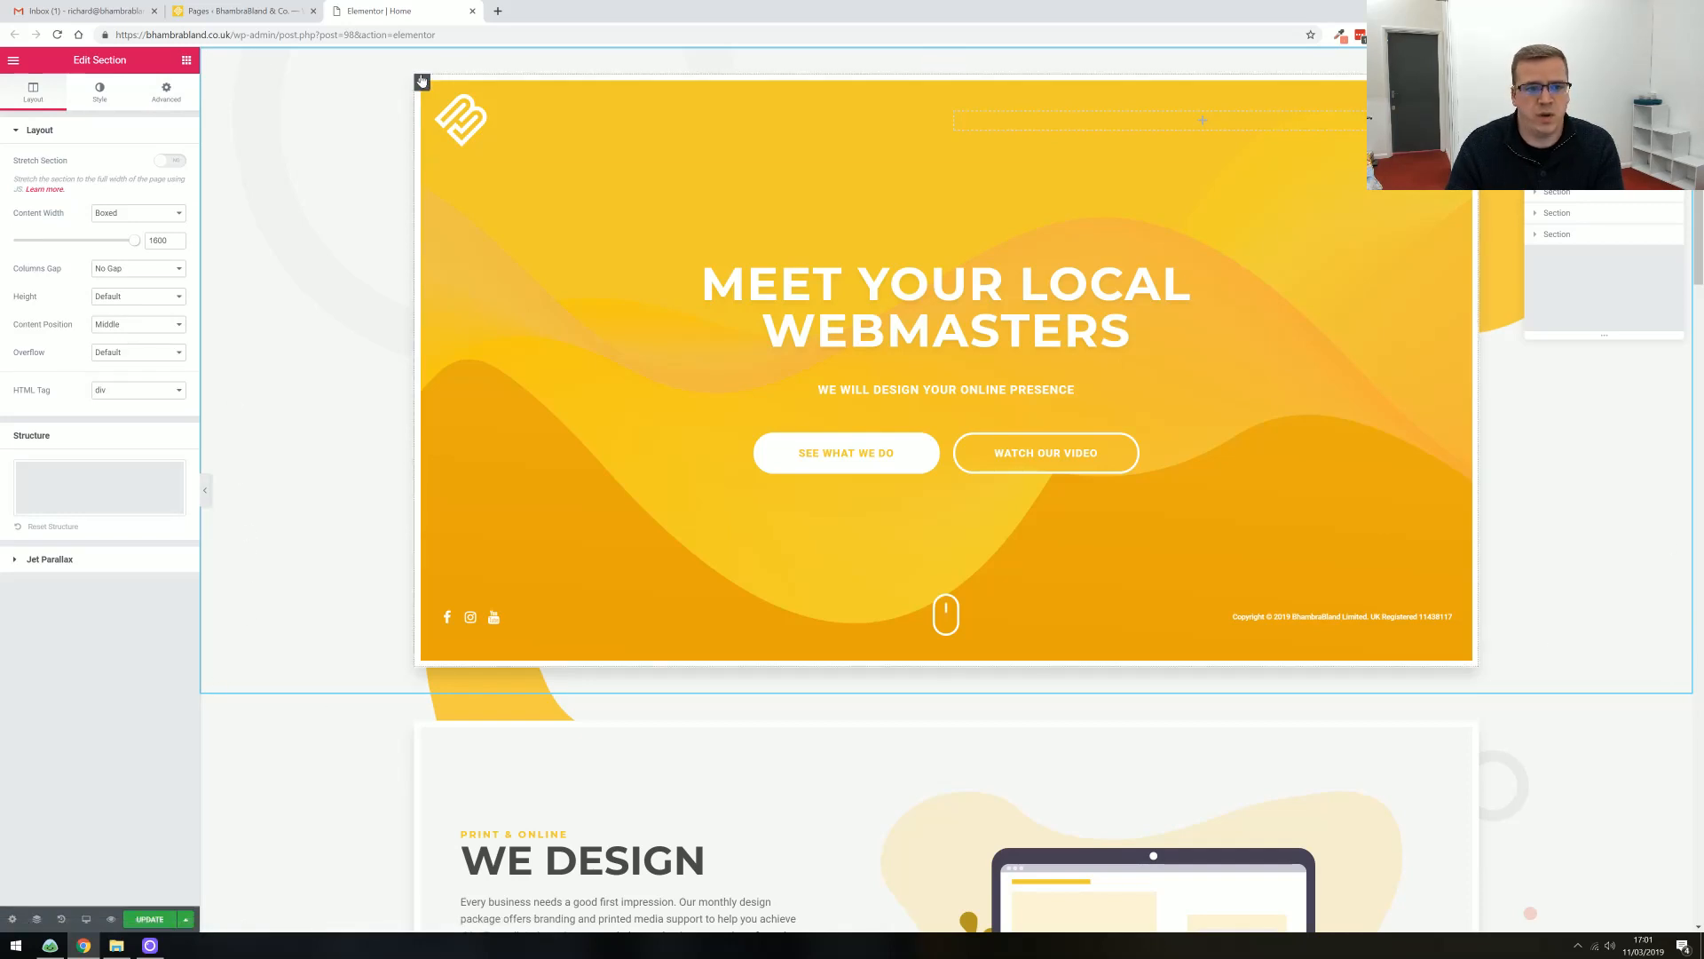
Open the border style settings of the hero section's main column
{"action": "left_click", "coordinate": [422, 83]}
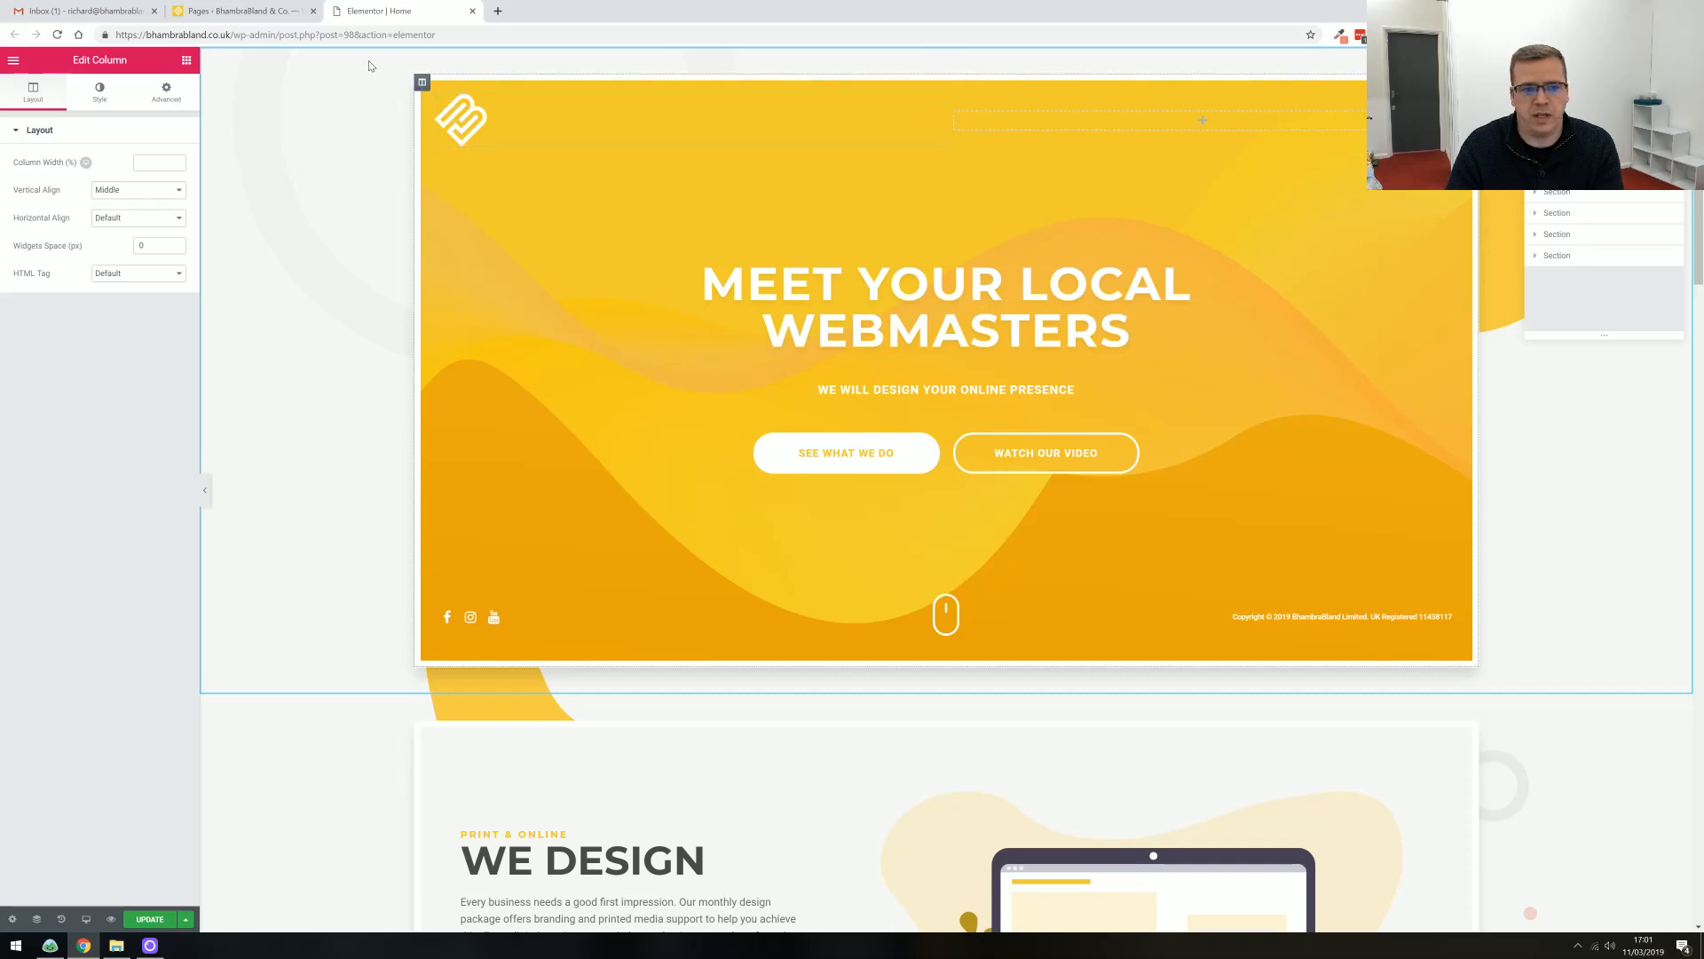
{"action": "left_click", "coordinate": [99, 95]}
{"action": "left_click", "coordinate": [62, 537]}
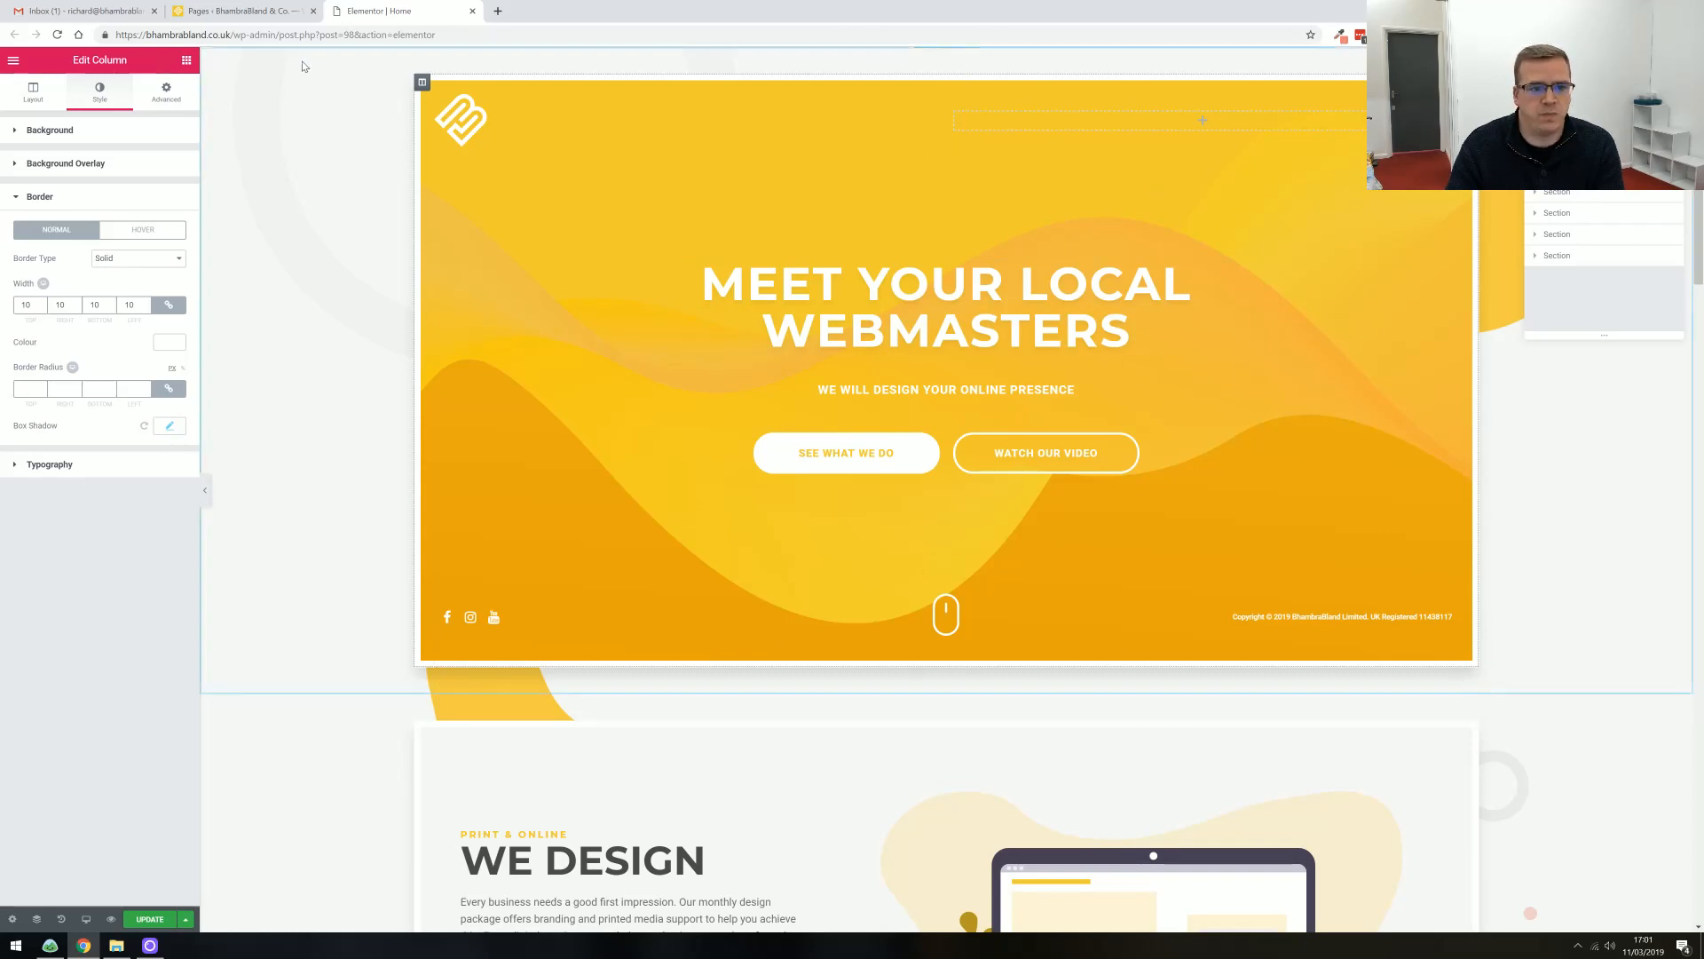
Examine the hero section's background style settings and how the fixed background image behaves across all page sections
{"action": "right_click", "coordinate": [248, 92]}
{"action": "left_click", "coordinate": [266, 103]}
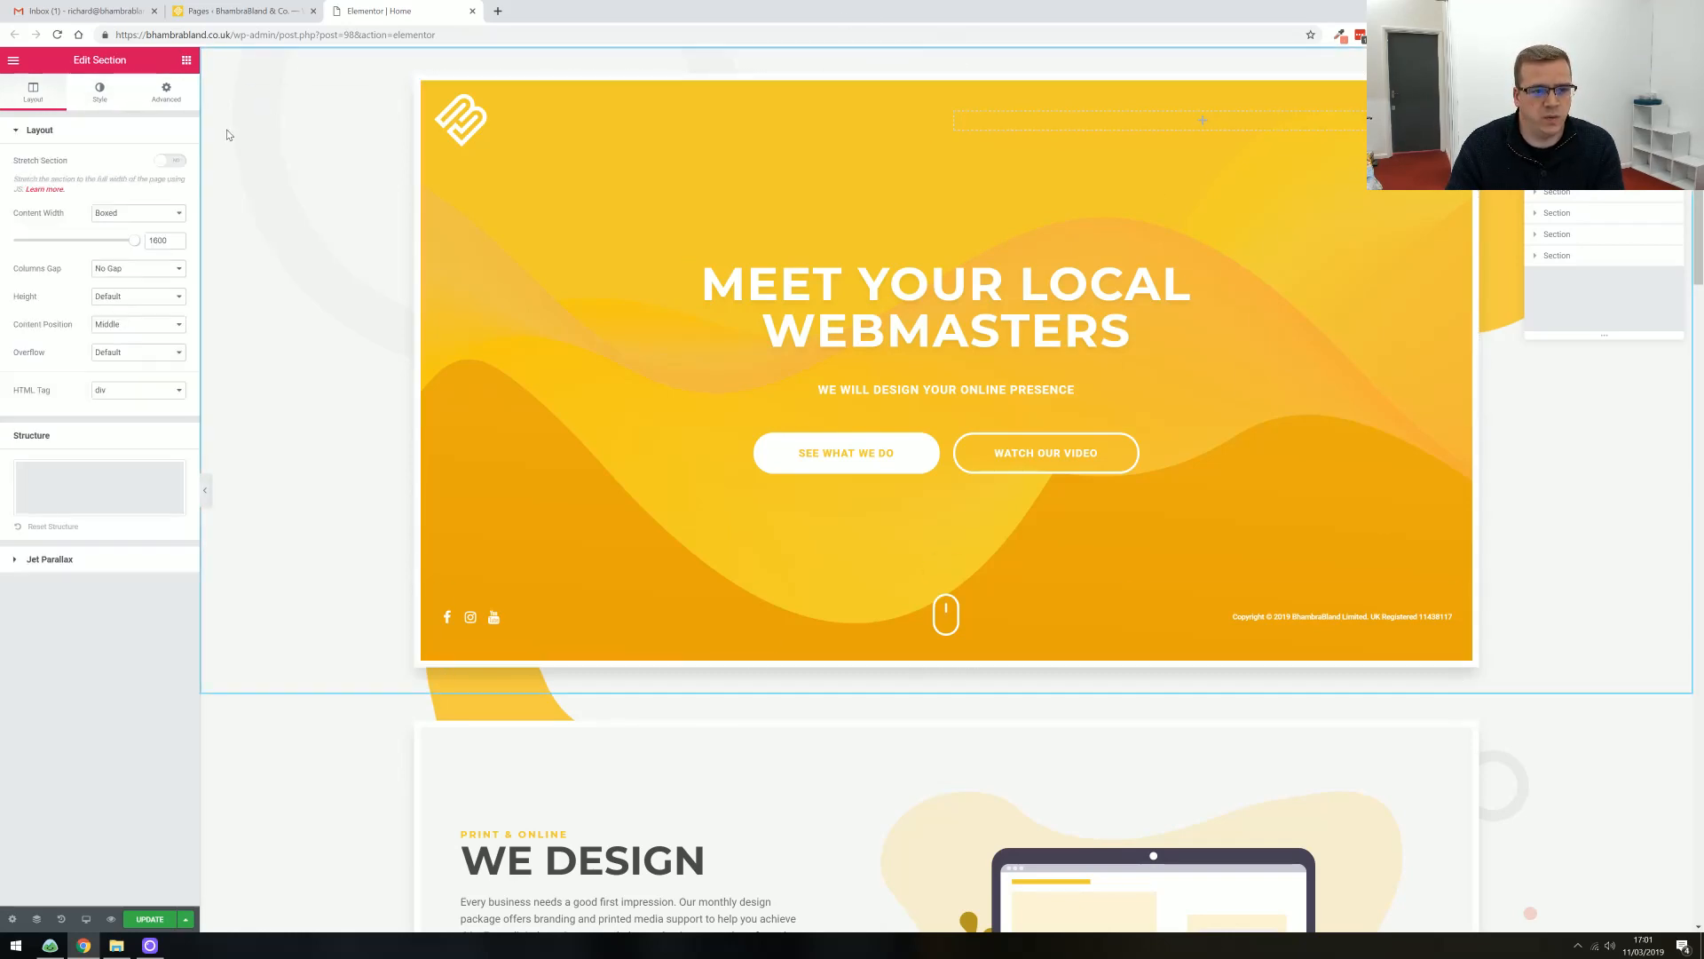
{"action": "left_click", "coordinate": [100, 100]}
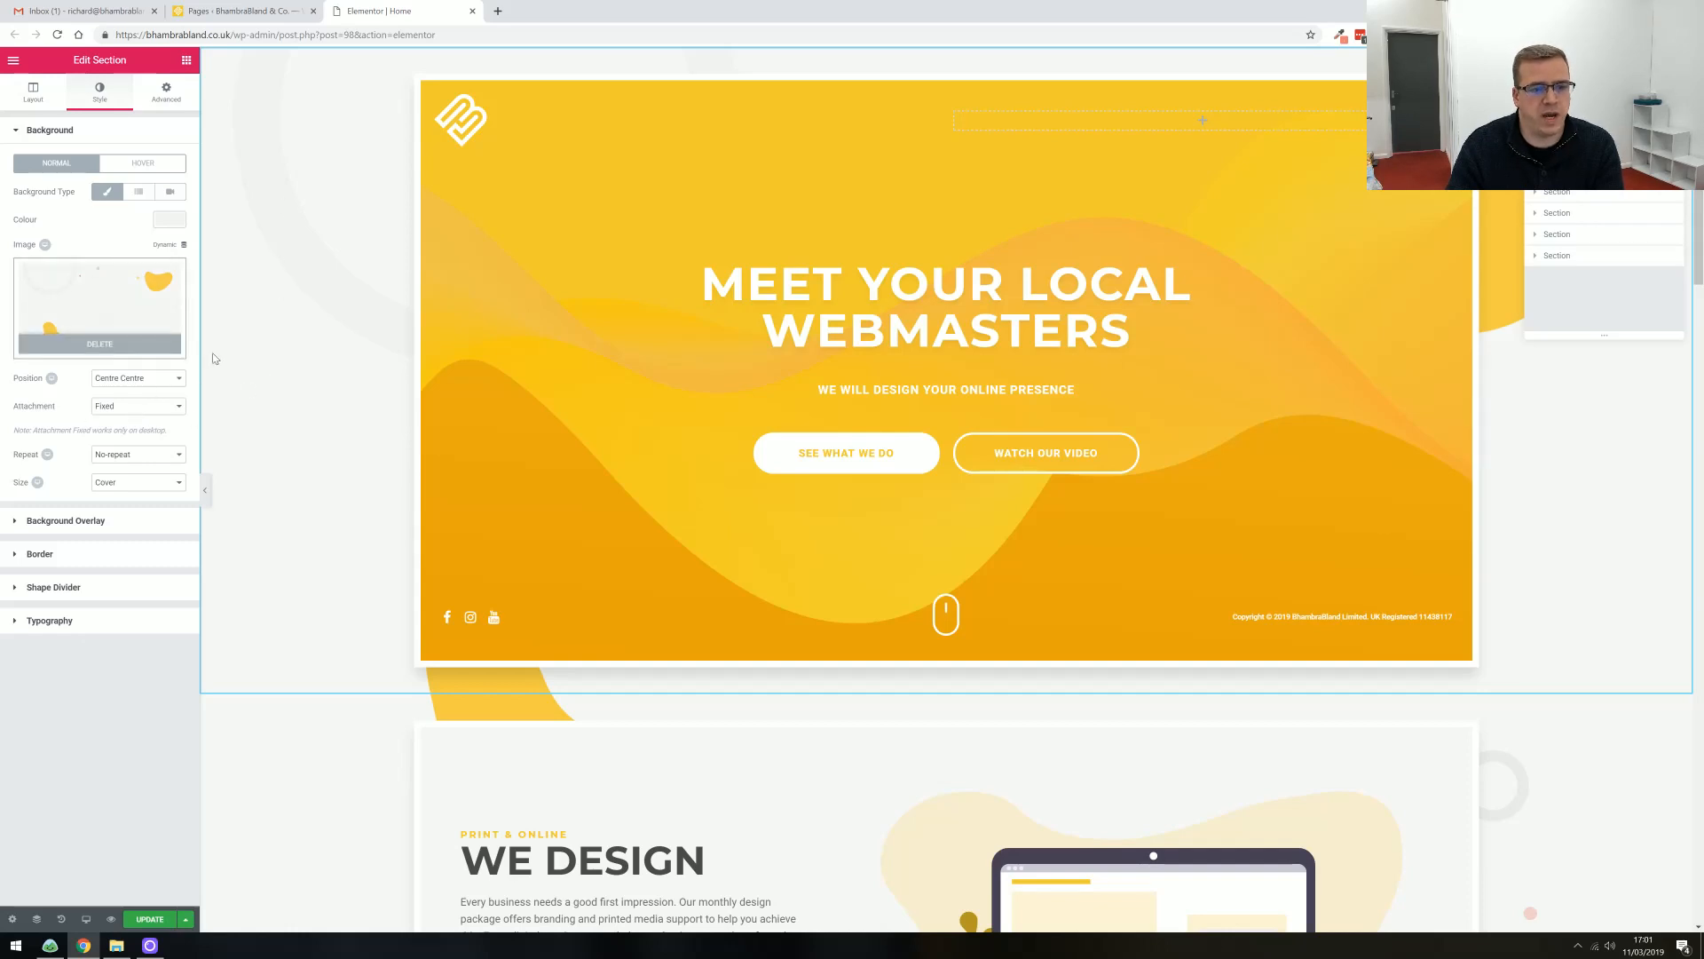
{"action": "scroll", "coordinate": [332, 503], "scroll_direction": "down", "scroll_amount": 3}
{"action": "scroll", "coordinate": [332, 504], "scroll_direction": "down", "scroll_amount": 10}
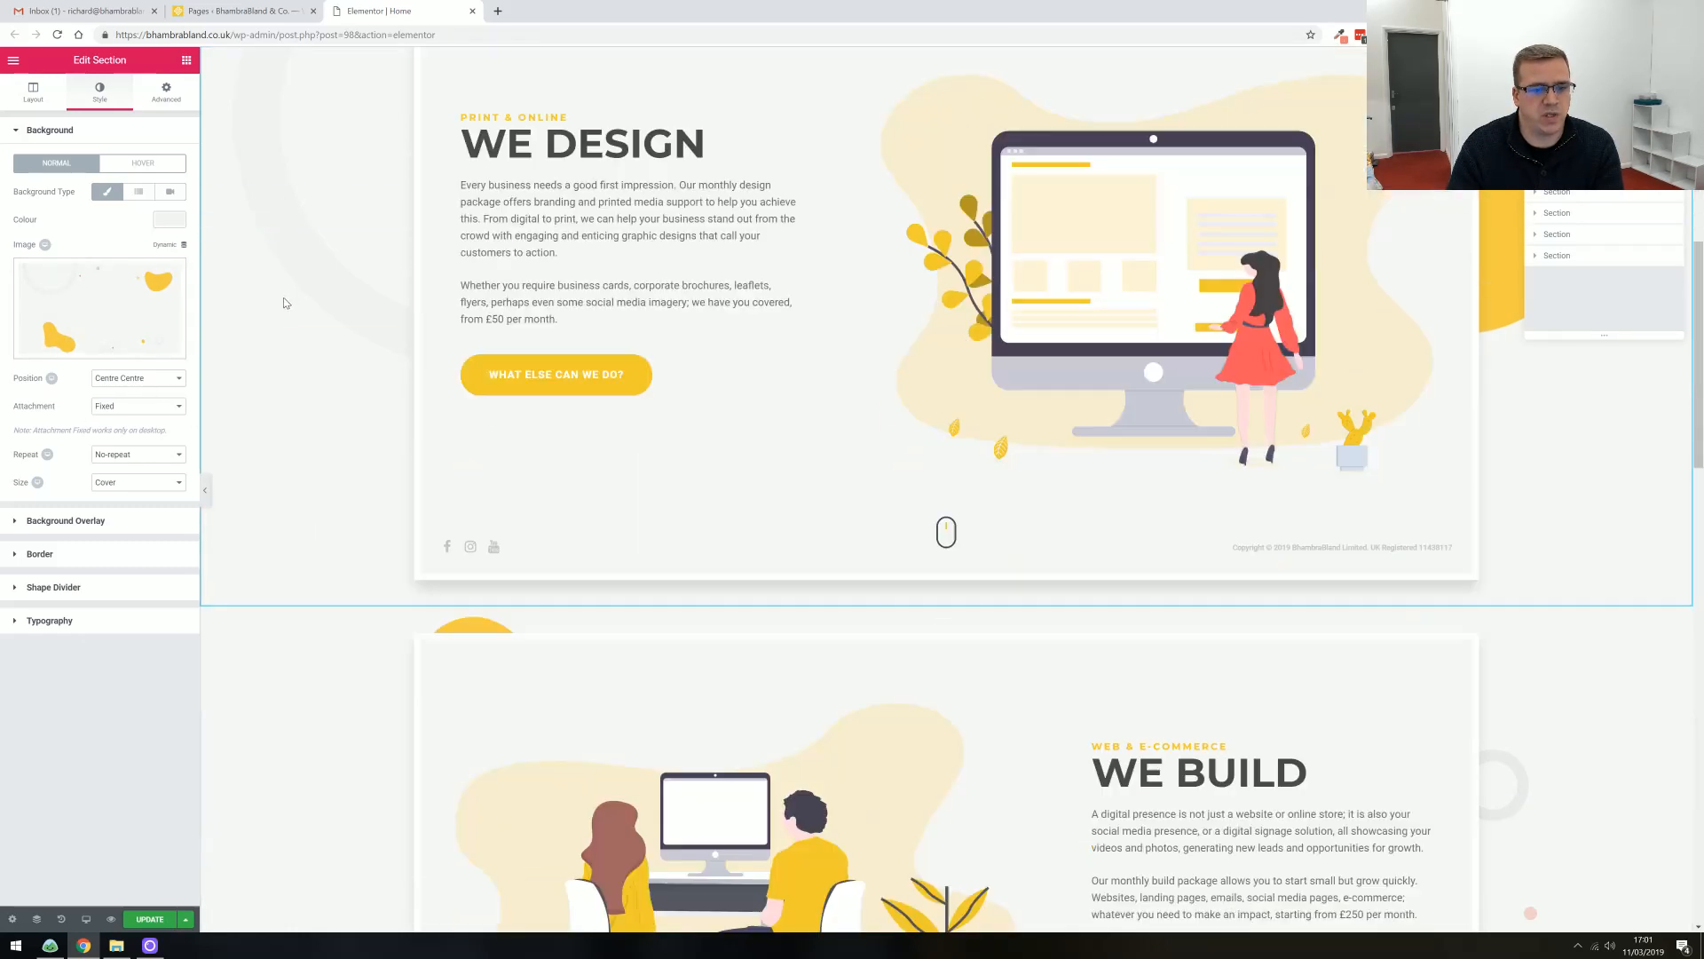
{"action": "scroll", "coordinate": [284, 514], "scroll_direction": "down", "scroll_amount": 10}
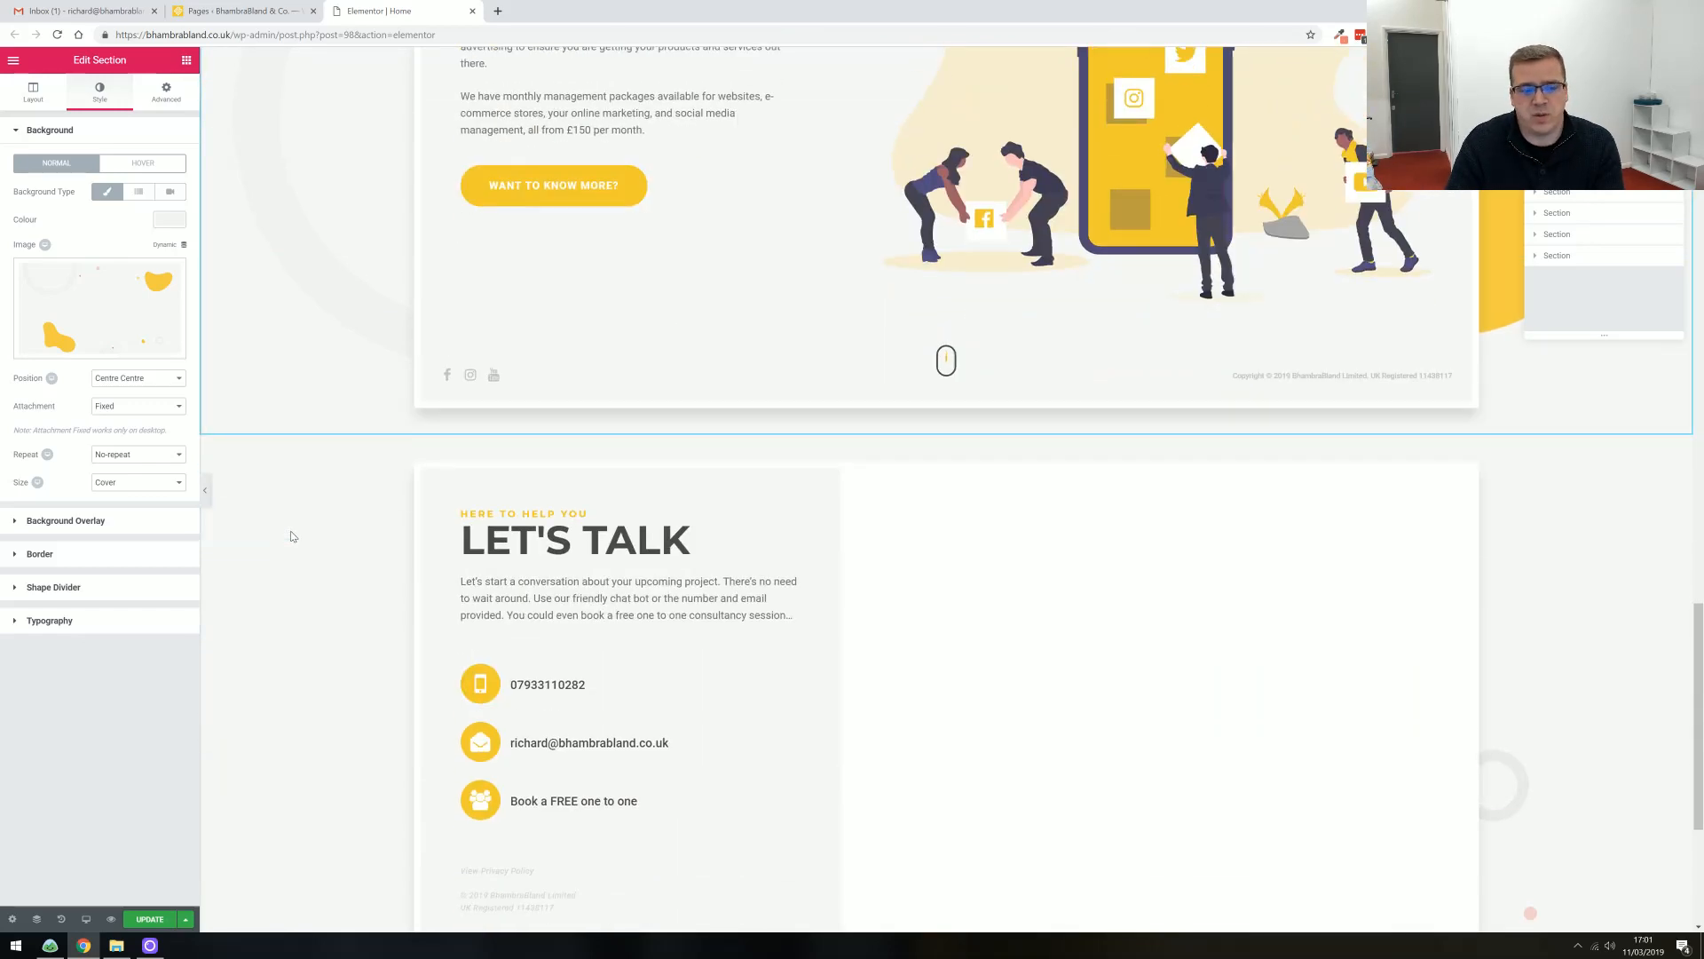
{"action": "scroll", "coordinate": [293, 537], "scroll_direction": "down", "scroll_amount": 4}
{"action": "scroll", "coordinate": [304, 595], "scroll_direction": "up", "scroll_amount": 20}
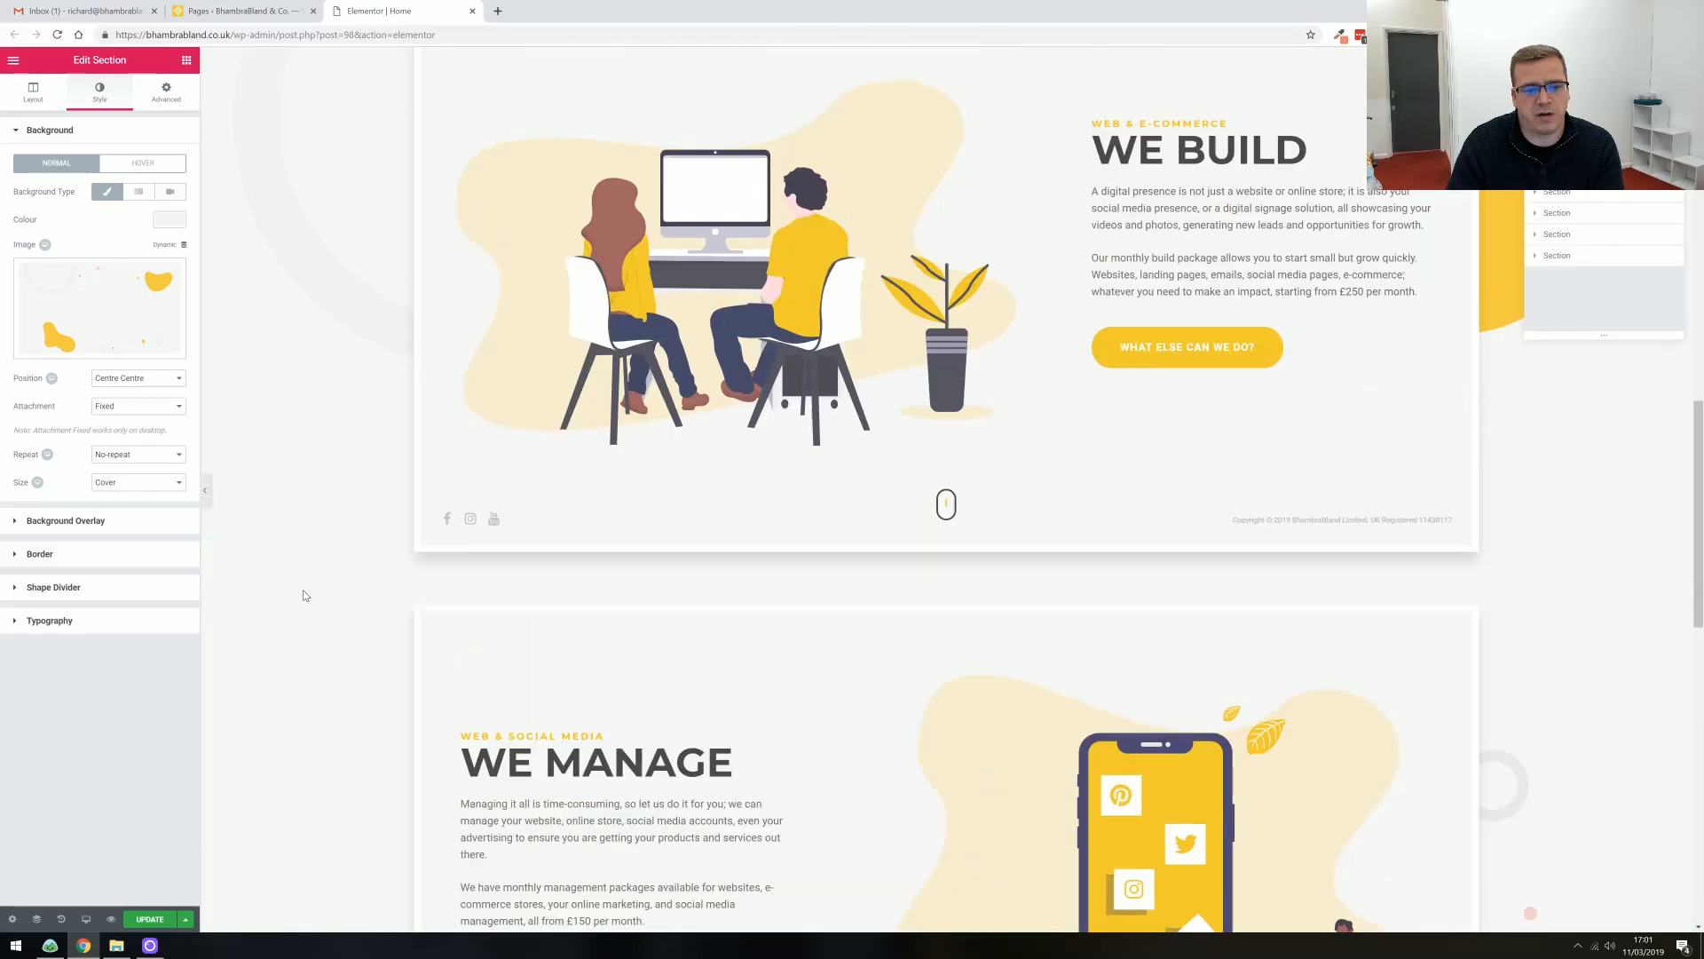
{"action": "scroll", "coordinate": [304, 595], "scroll_direction": "up", "scroll_amount": 4}
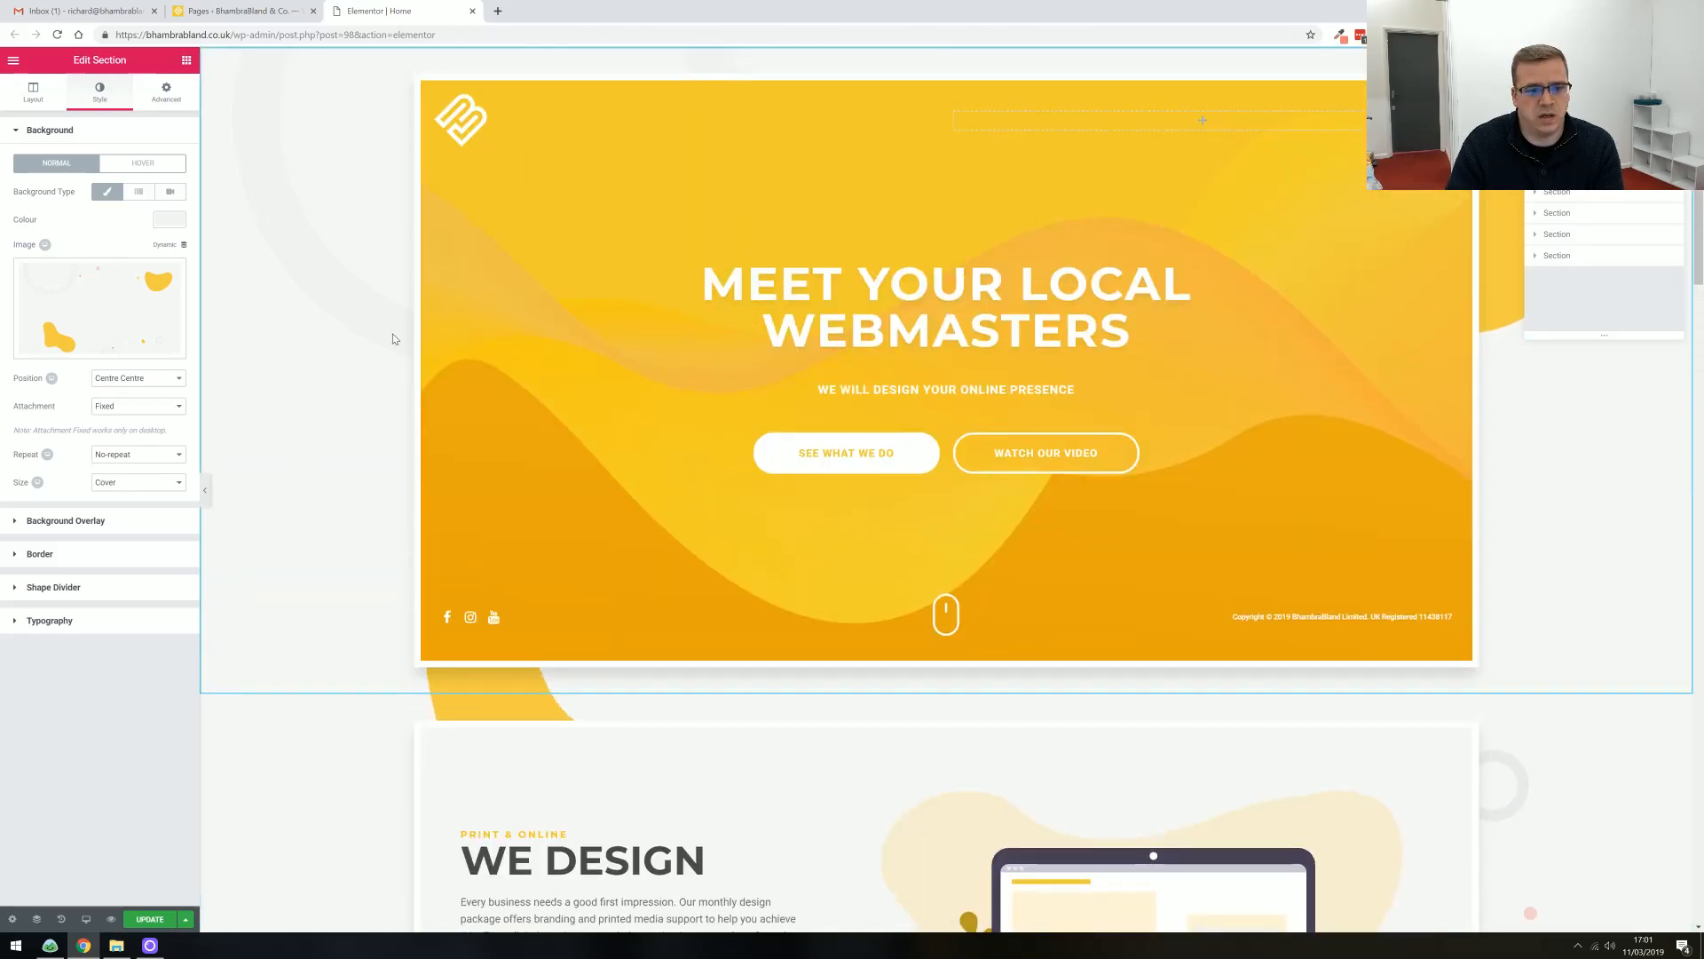
{"action": "scroll", "coordinate": [286, 537], "scroll_direction": "down", "scroll_amount": 20}
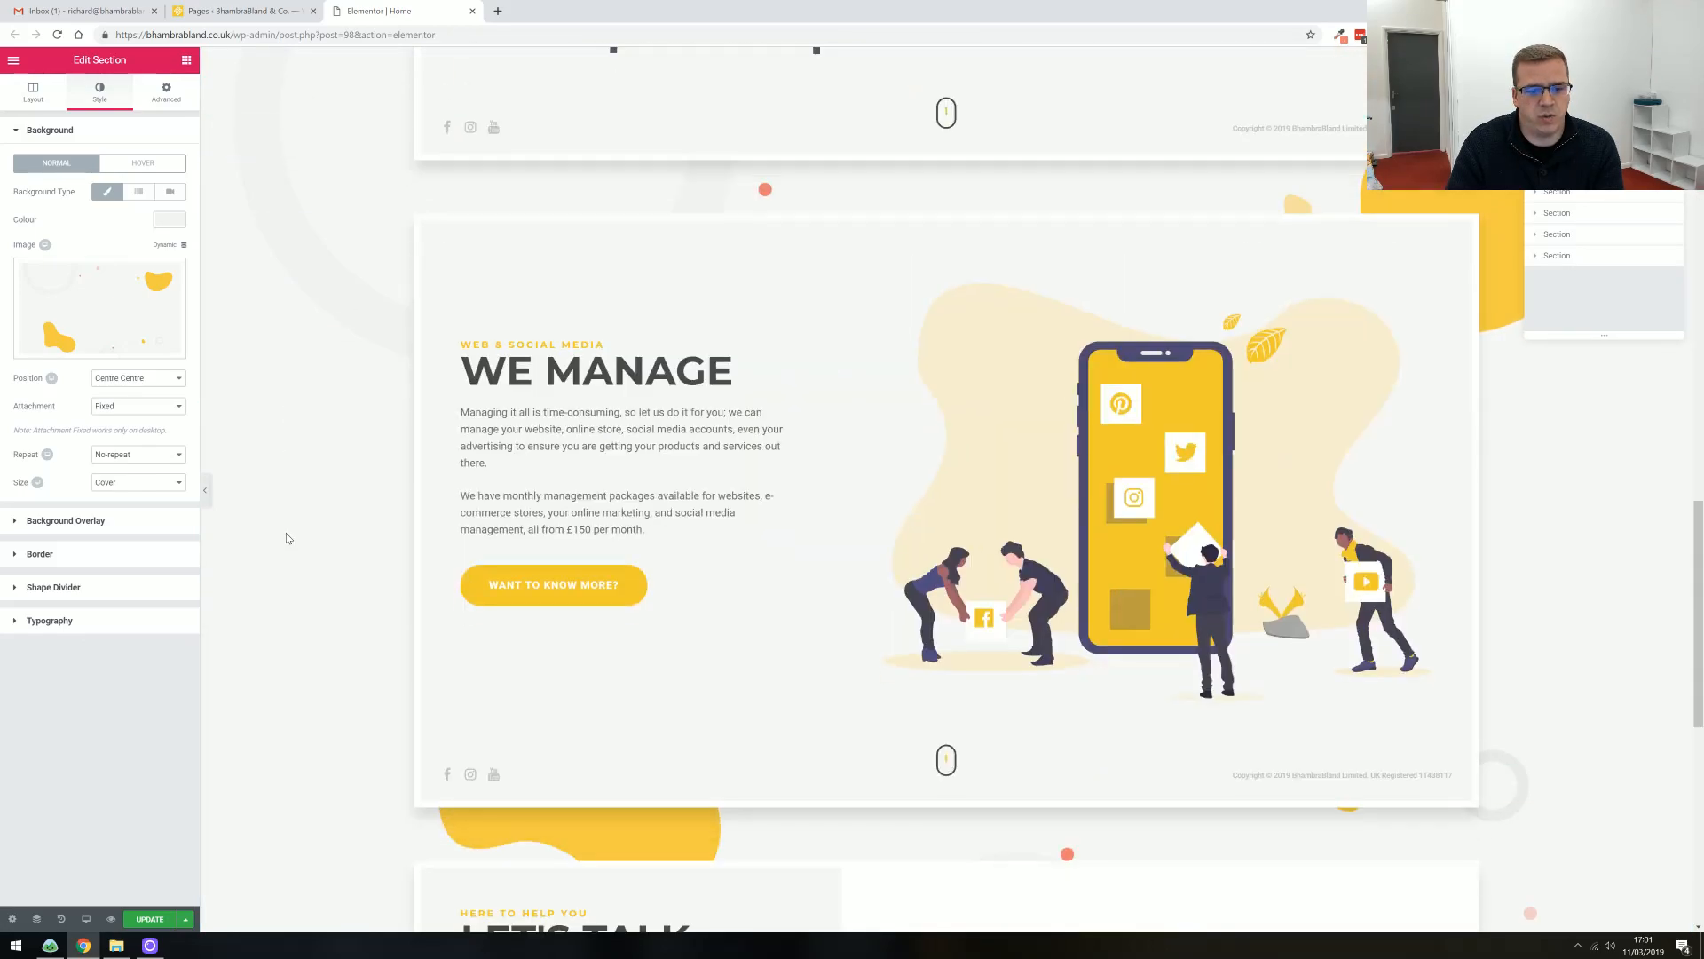
{"action": "scroll", "coordinate": [302, 665], "scroll_direction": "down", "scroll_amount": 8}
{"action": "scroll", "coordinate": [324, 631], "scroll_direction": "up", "scroll_amount": 6}
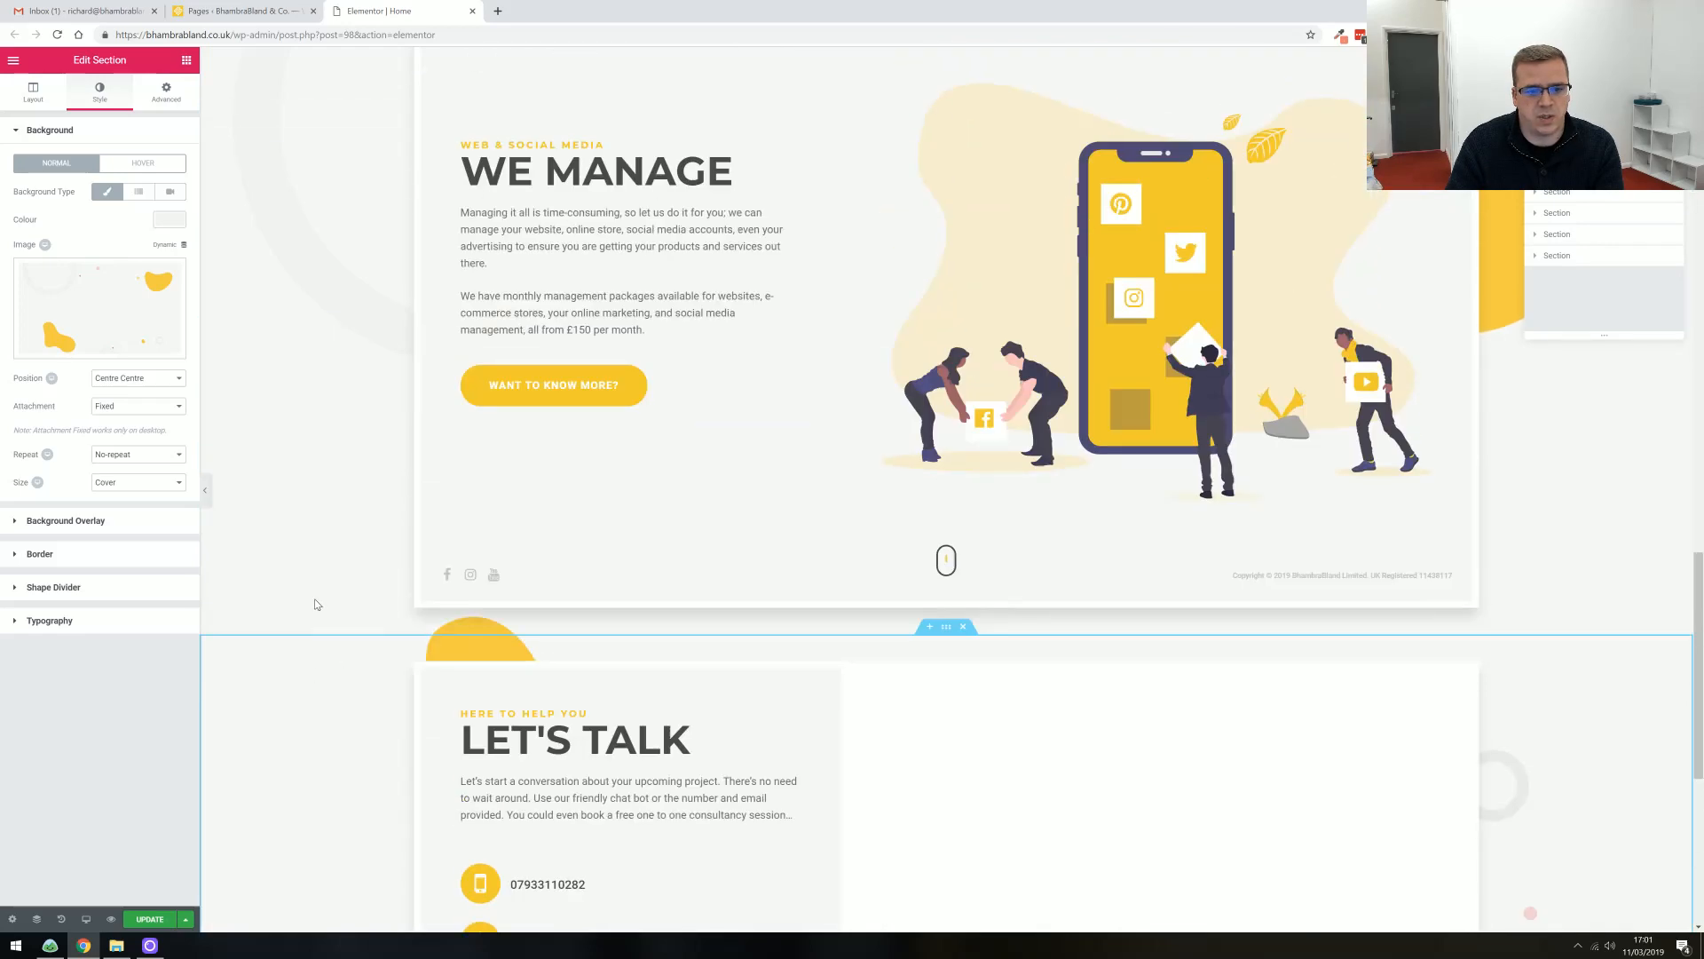
{"action": "scroll", "coordinate": [317, 605], "scroll_direction": "up", "scroll_amount": 20}
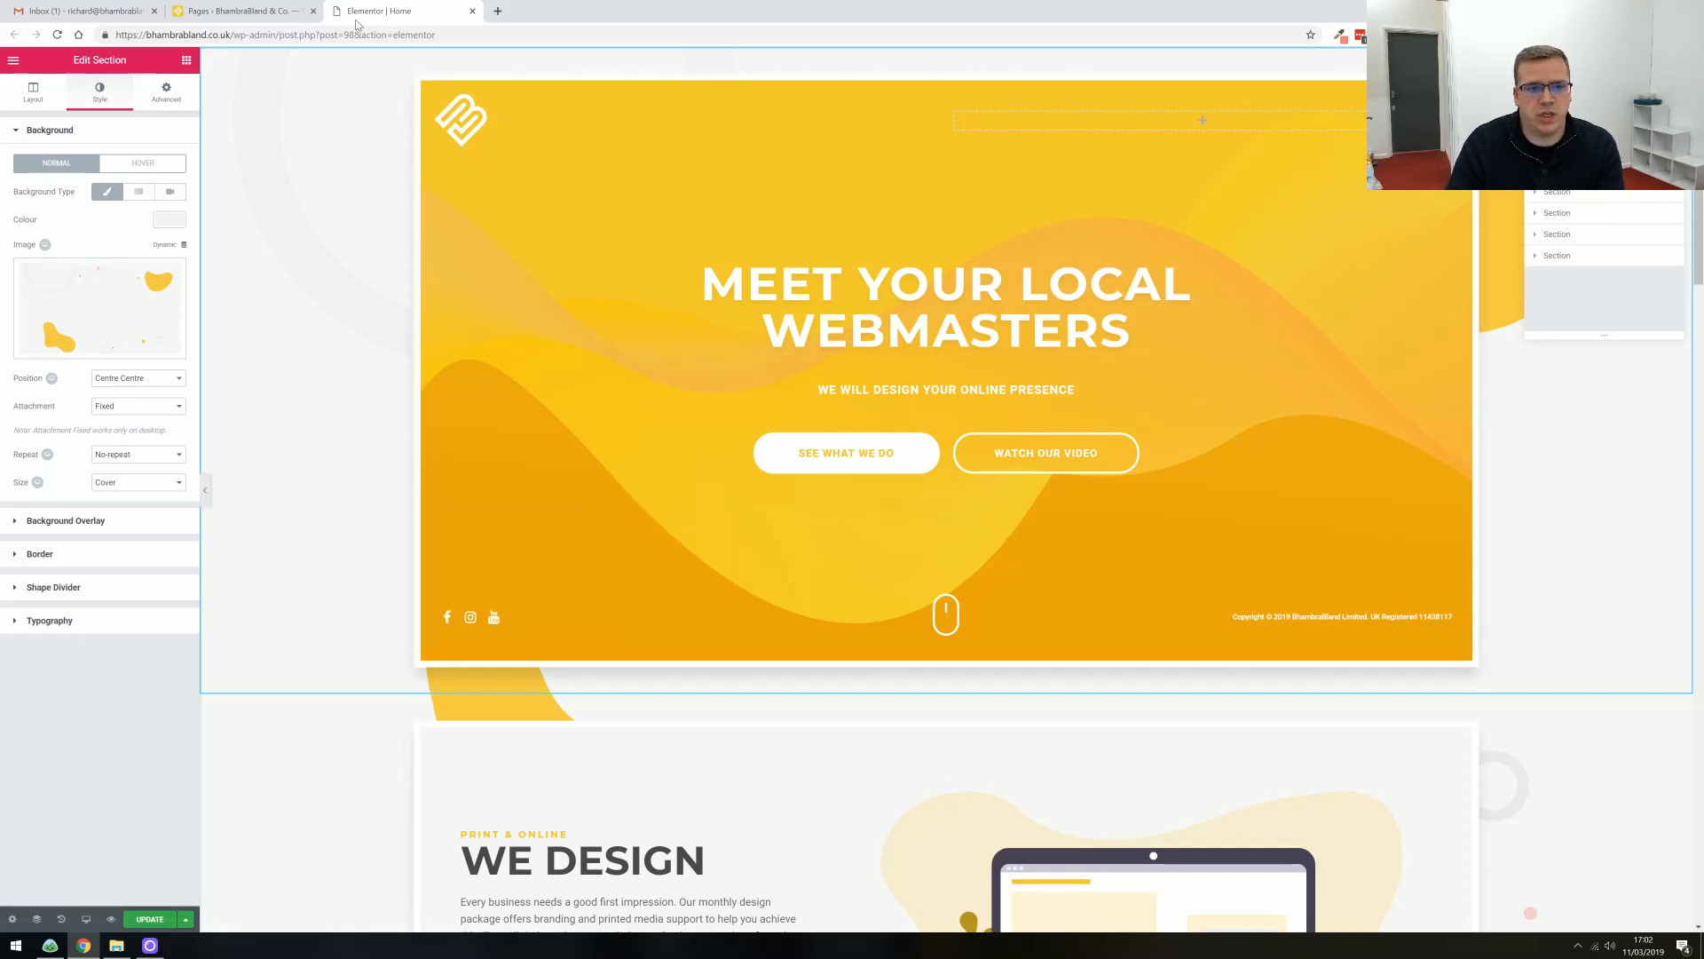
Check the hero section's margin and padding, and the border and layout settings of its main column
{"action": "left_click", "coordinate": [181, 95]}
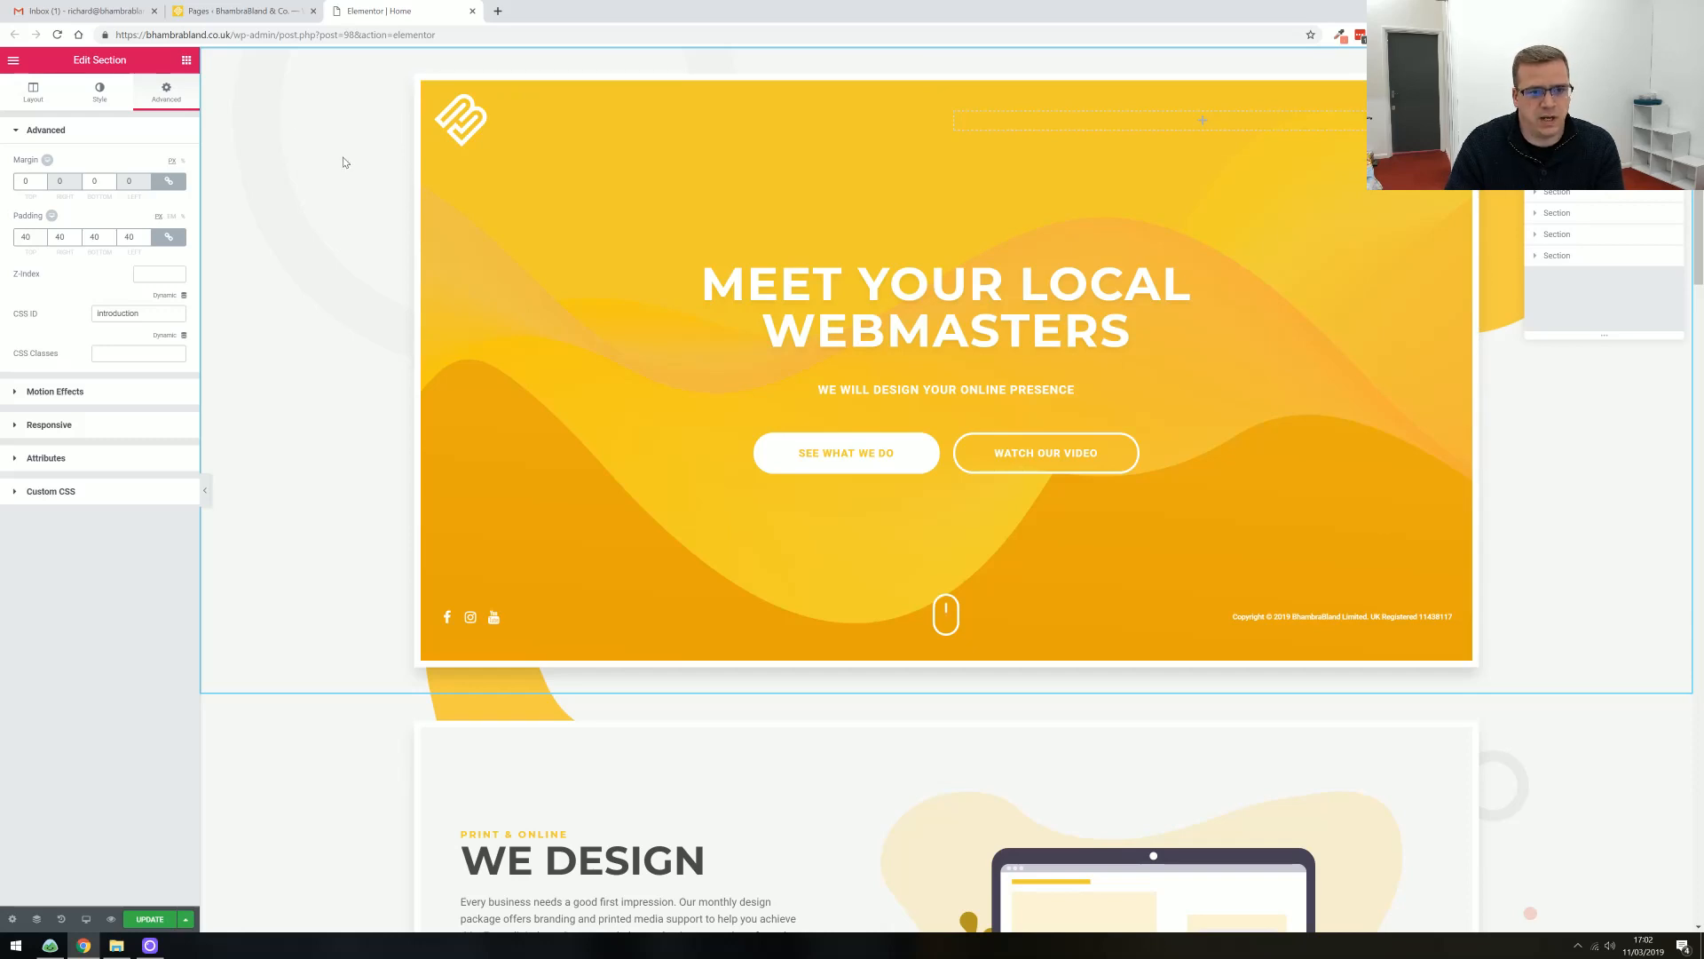
{"action": "left_click", "coordinate": [421, 83]}
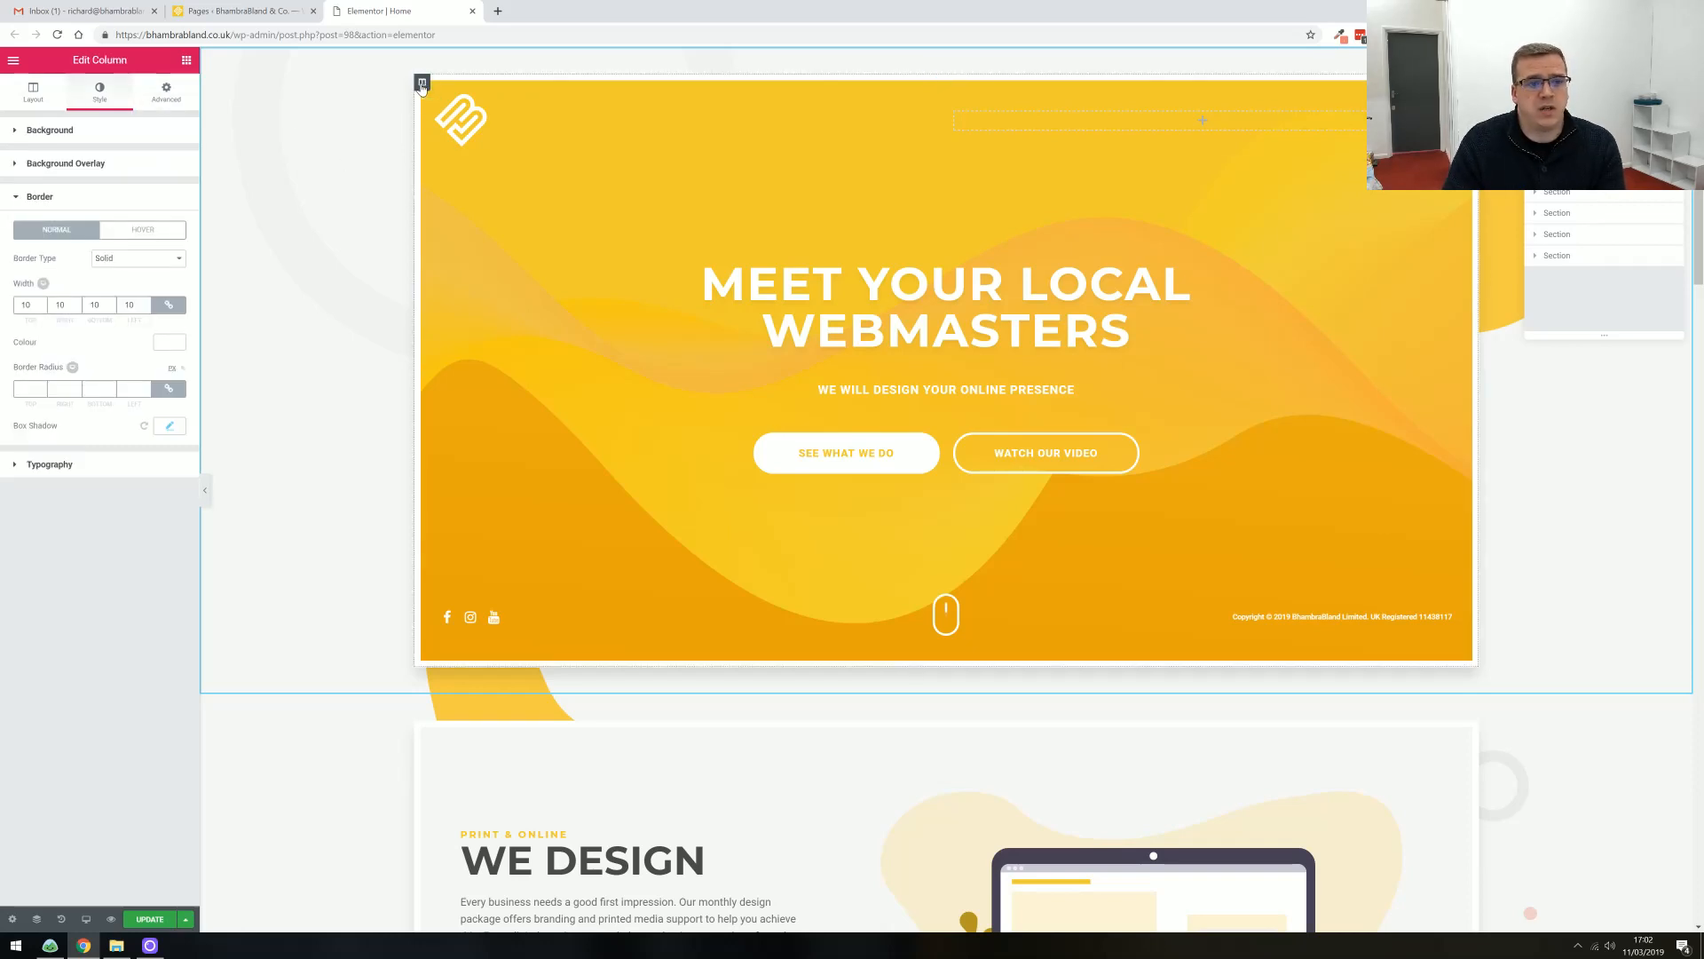
{"action": "left_click", "coordinate": [36, 197]}
{"action": "left_click", "coordinate": [33, 92]}
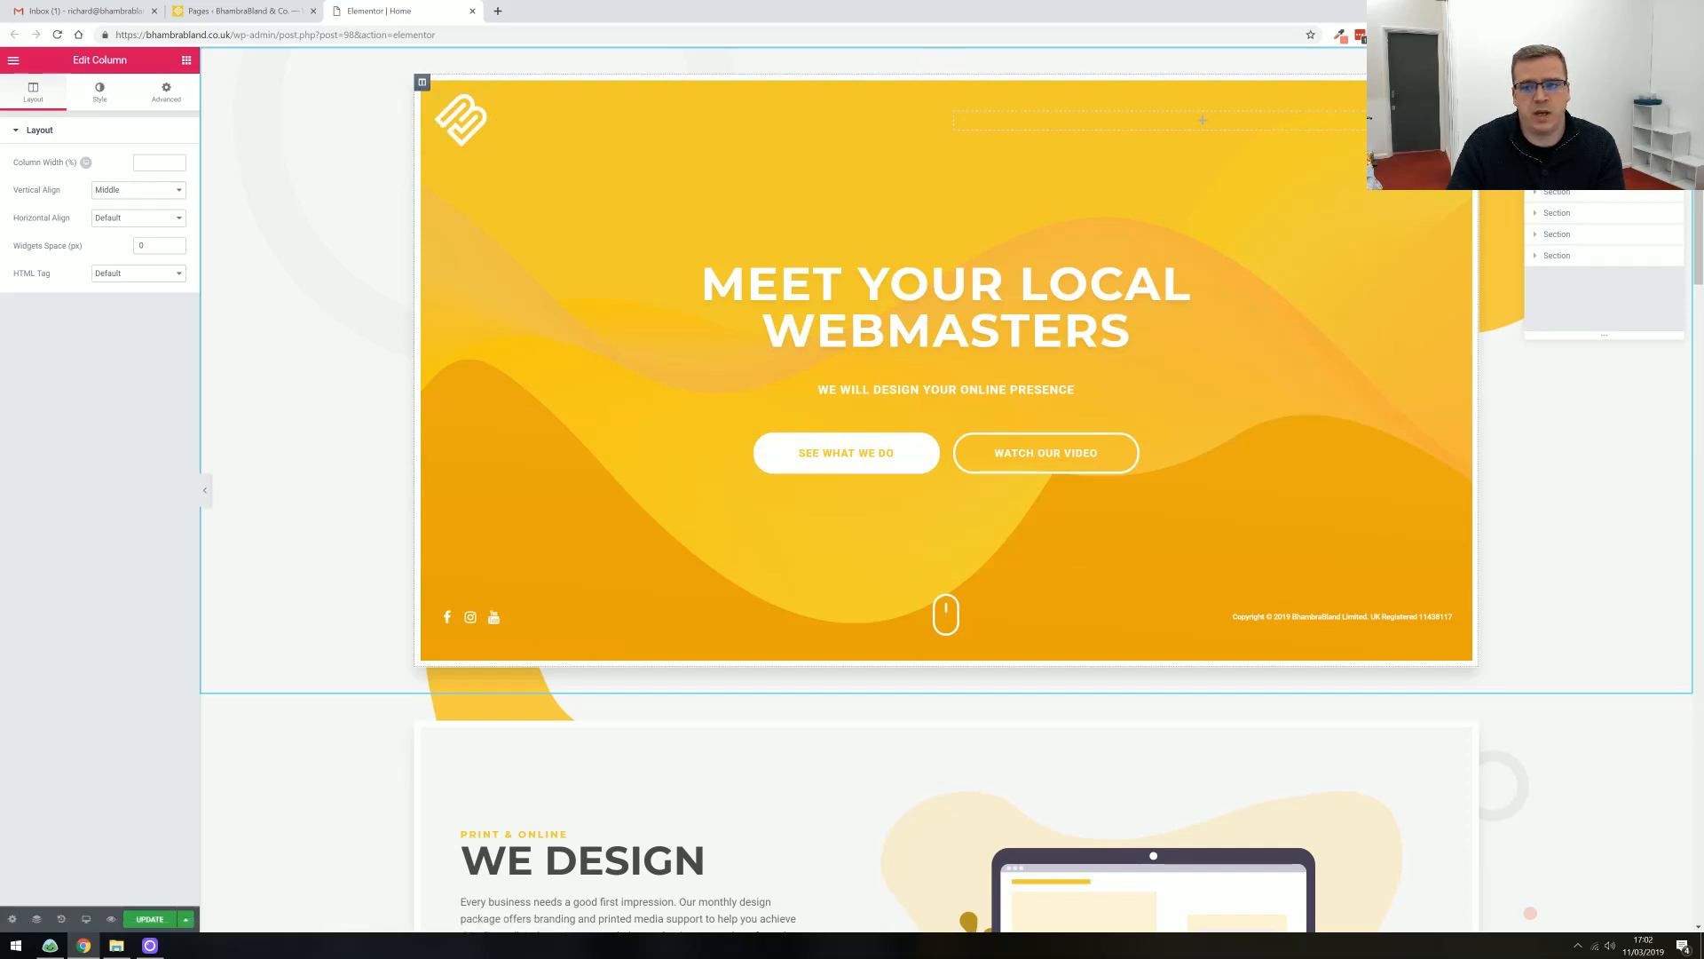
Examine the layout of the inner section holding the logo, and point out the Inner Section widget in the widget library
{"action": "right_click", "coordinate": [822, 91]}
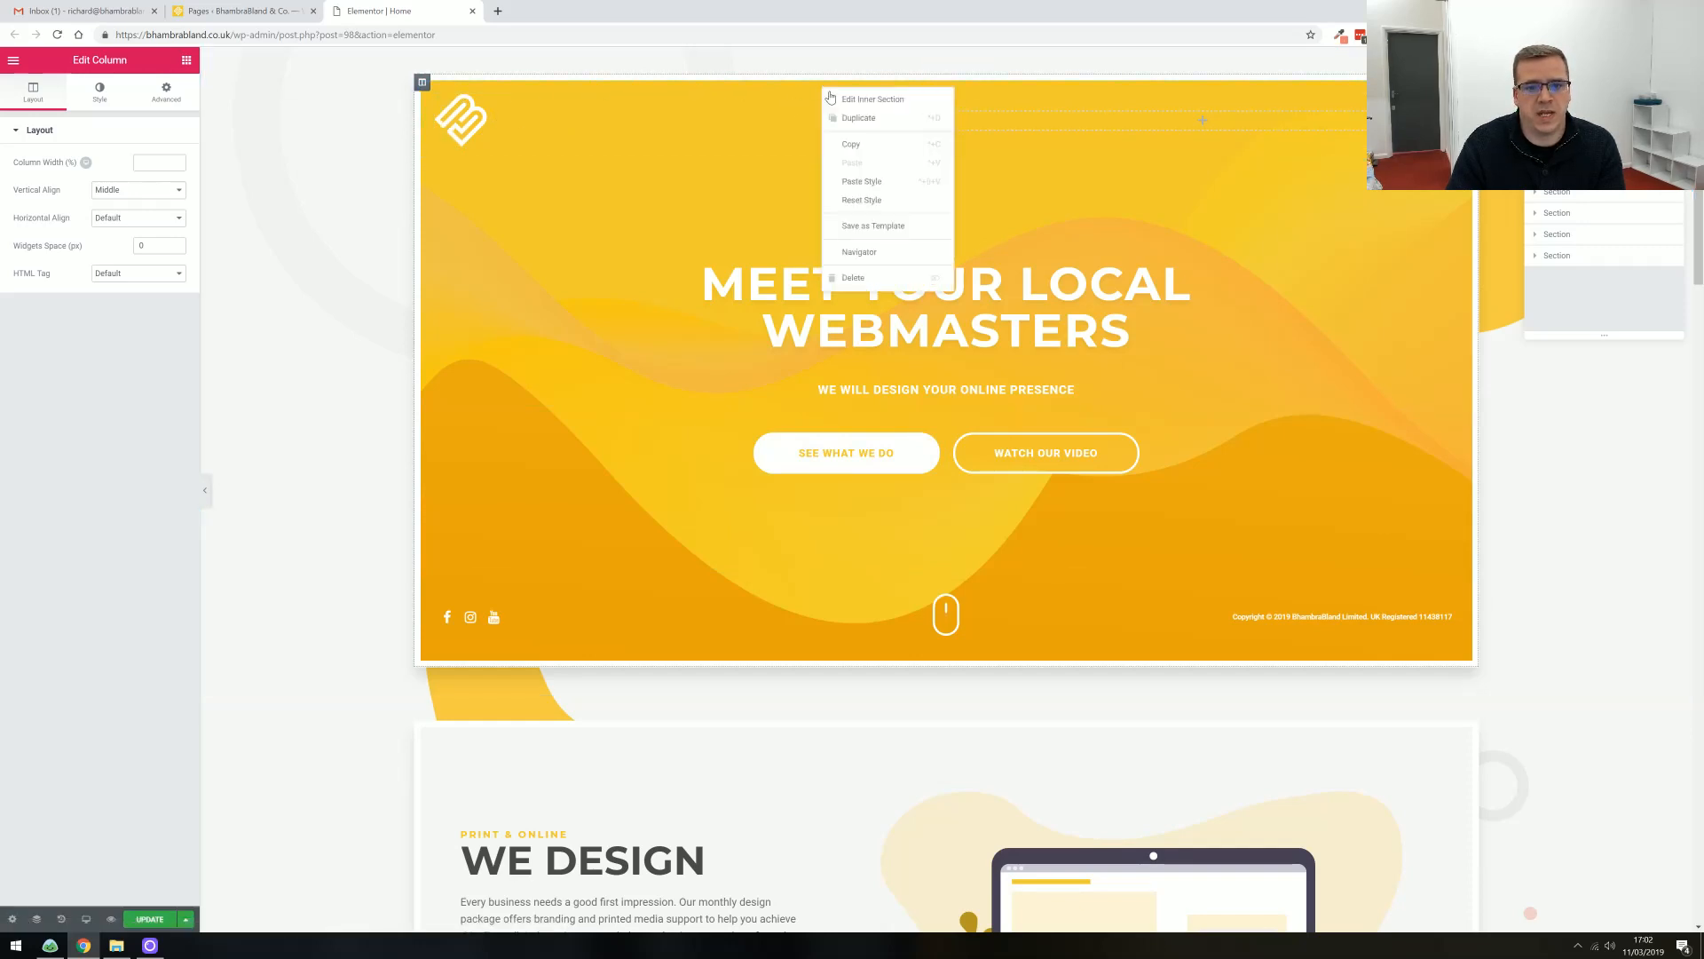
{"action": "left_click", "coordinate": [853, 102]}
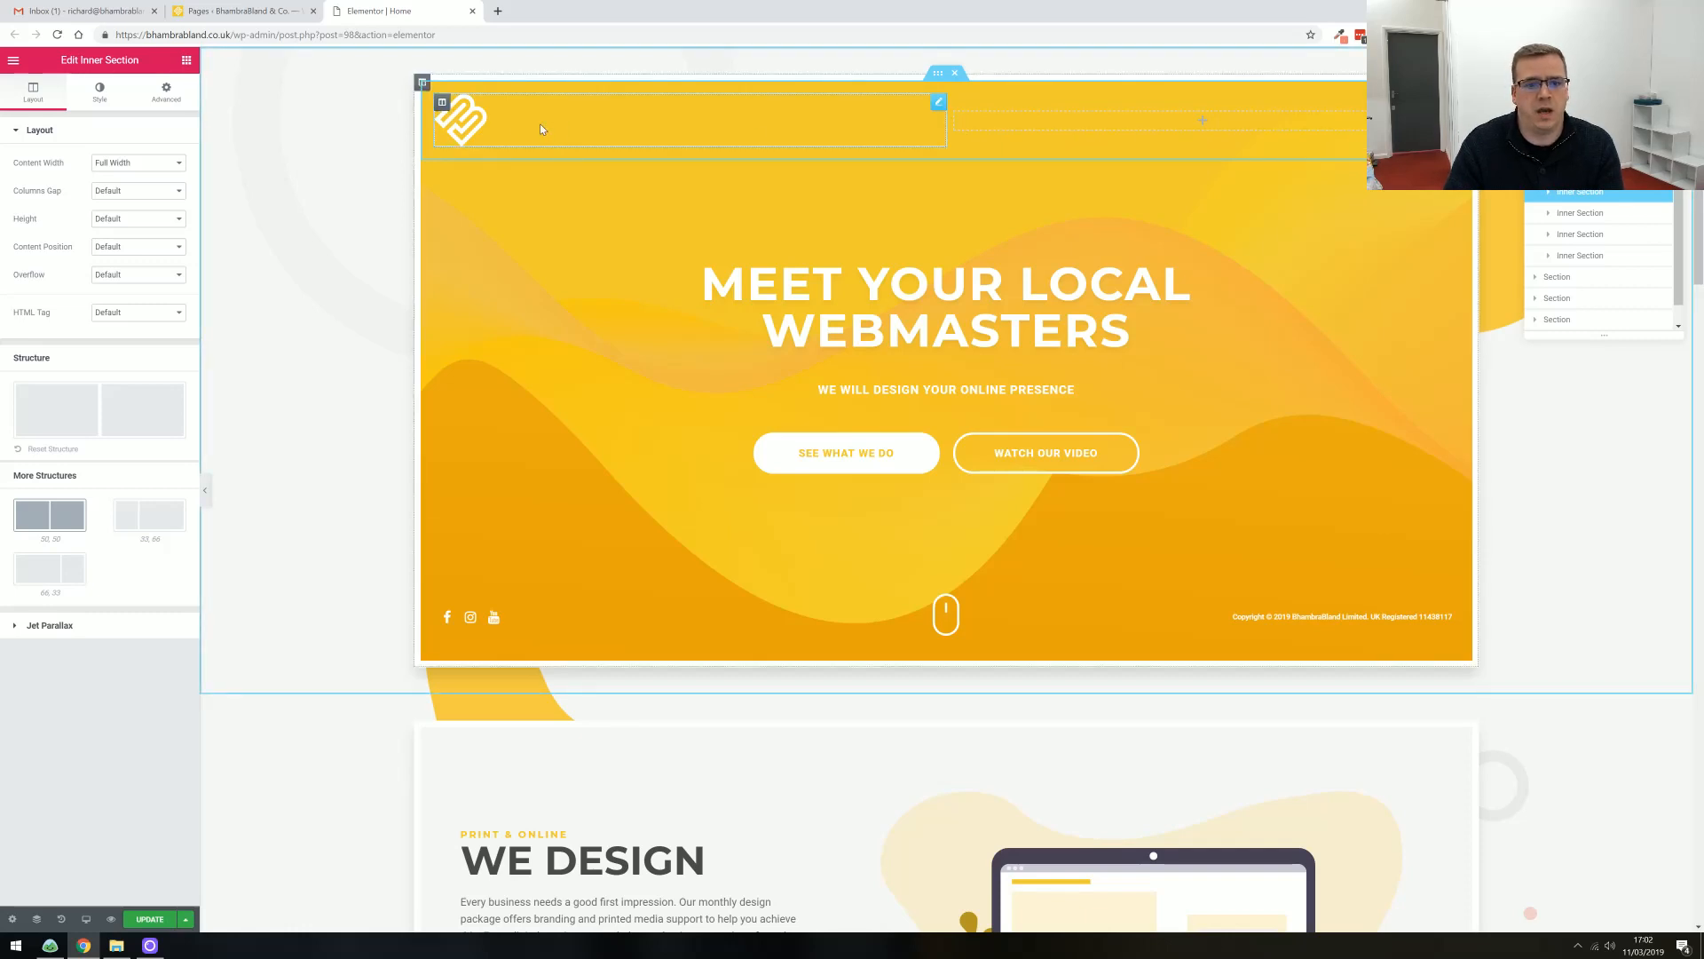
{"action": "left_click", "coordinate": [186, 60]}
{"action": "left_click_drag", "start_coordinate": [52, 182], "coordinate": [257, 163]}
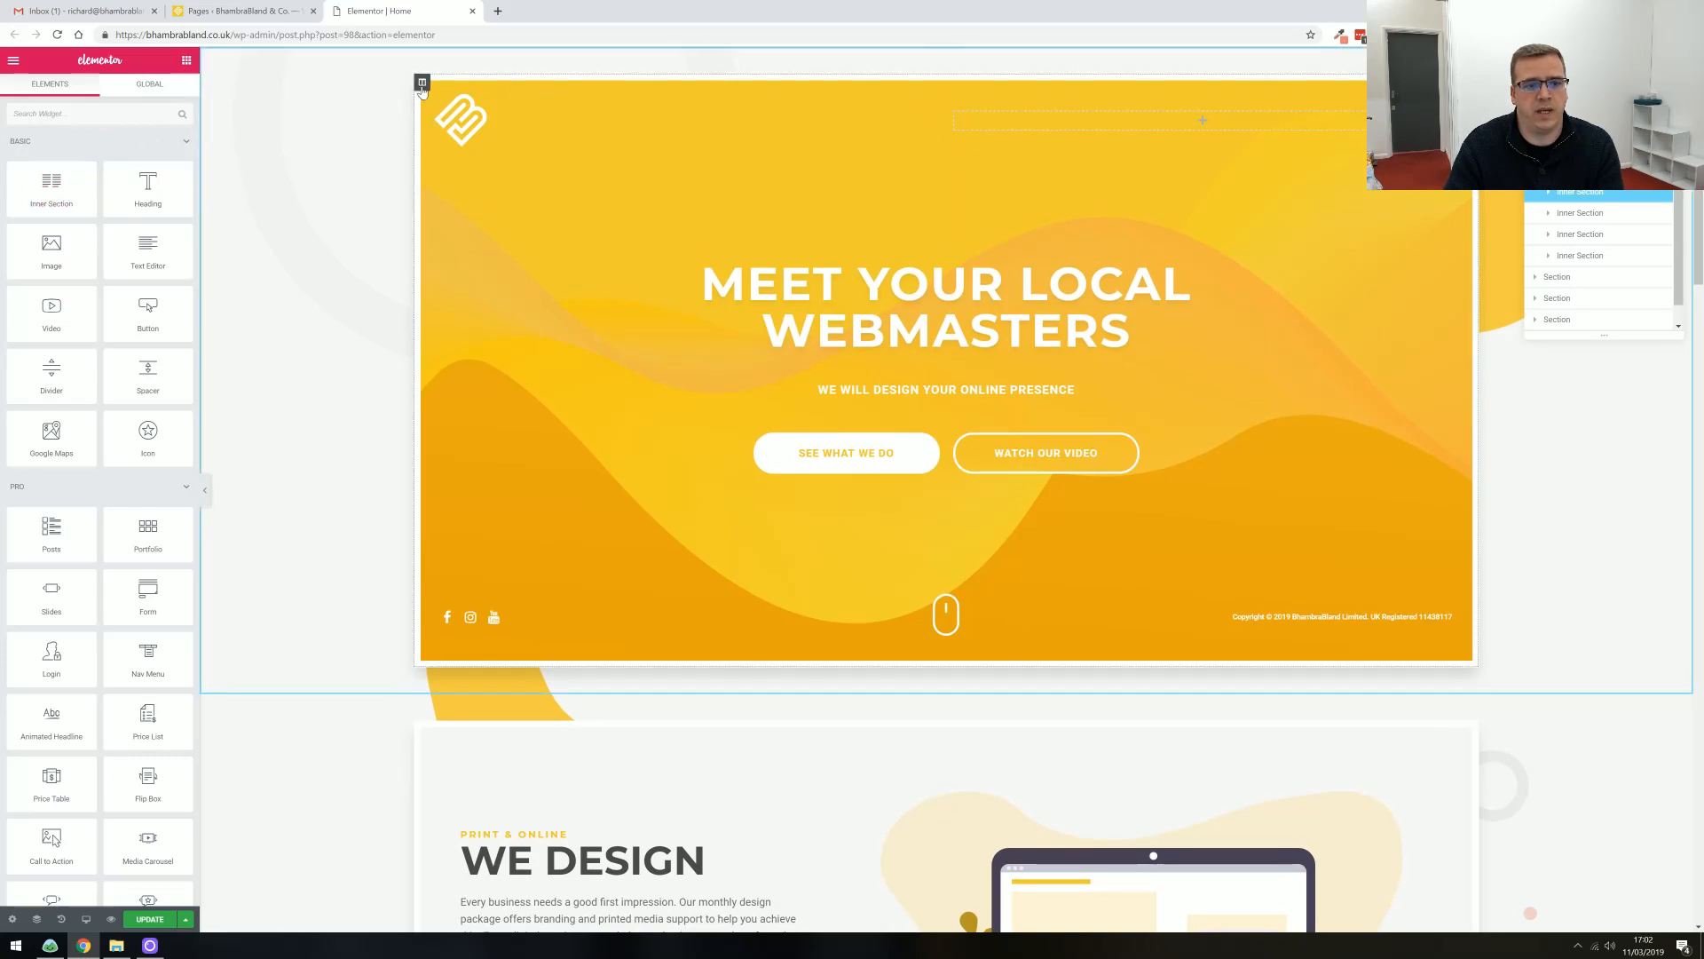
Review the background image and border styling of the hero section's main column
{"action": "left_click", "coordinate": [422, 84]}
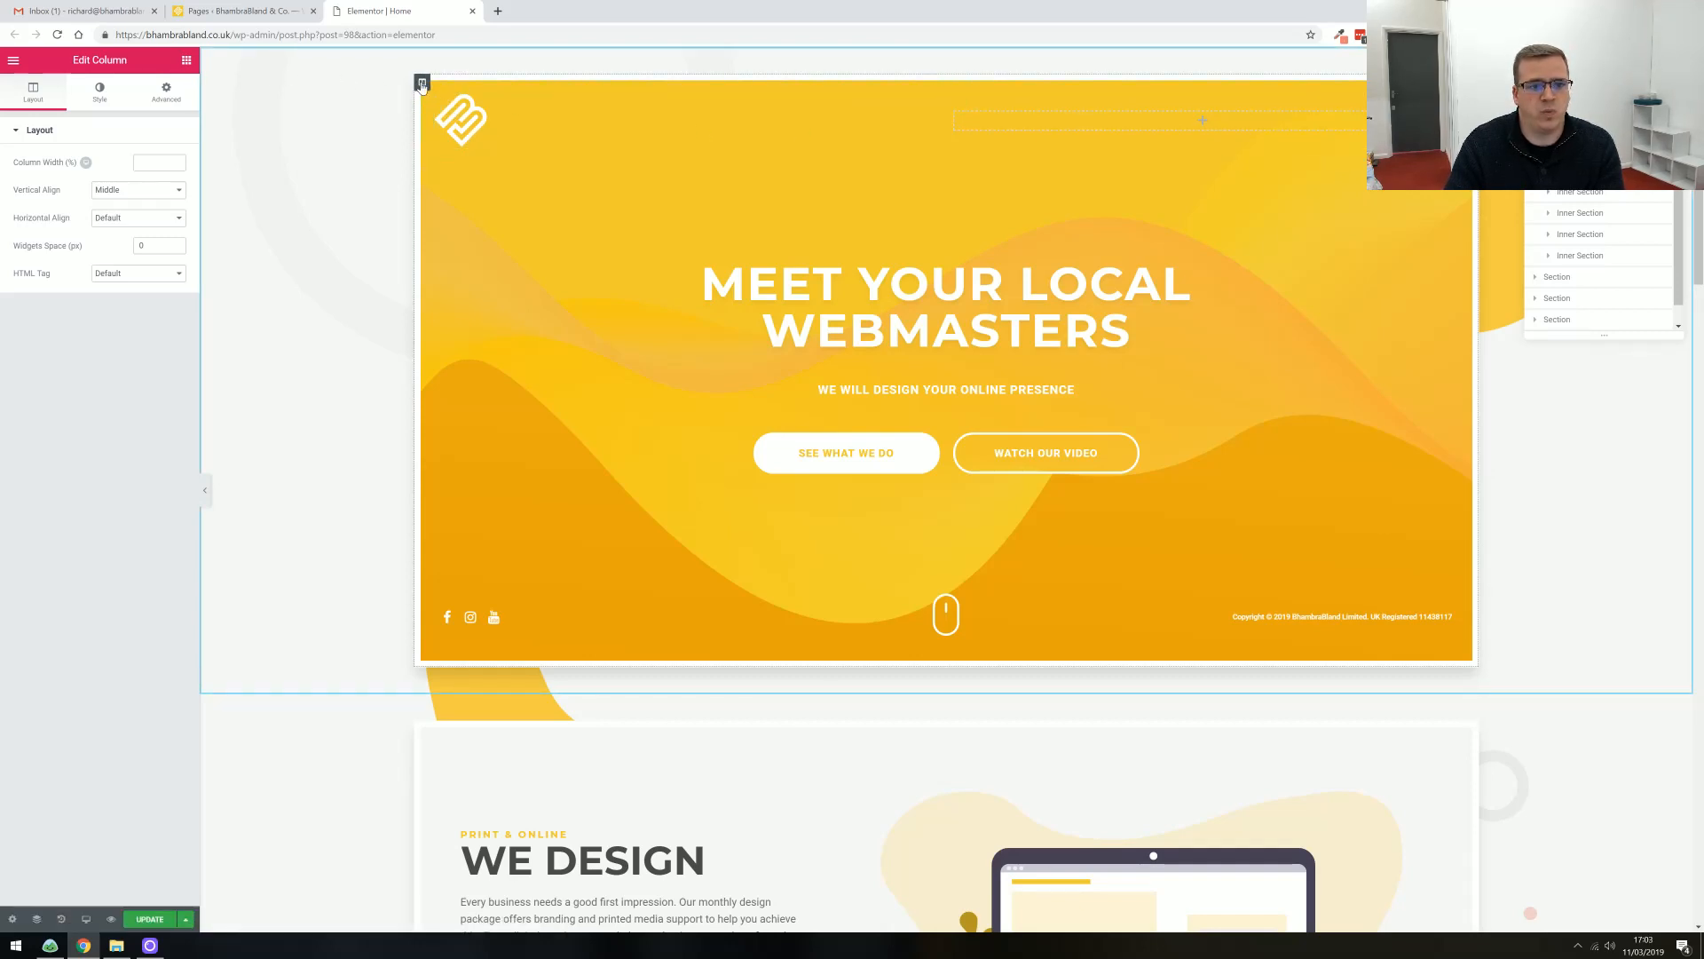
{"action": "left_click", "coordinate": [96, 97]}
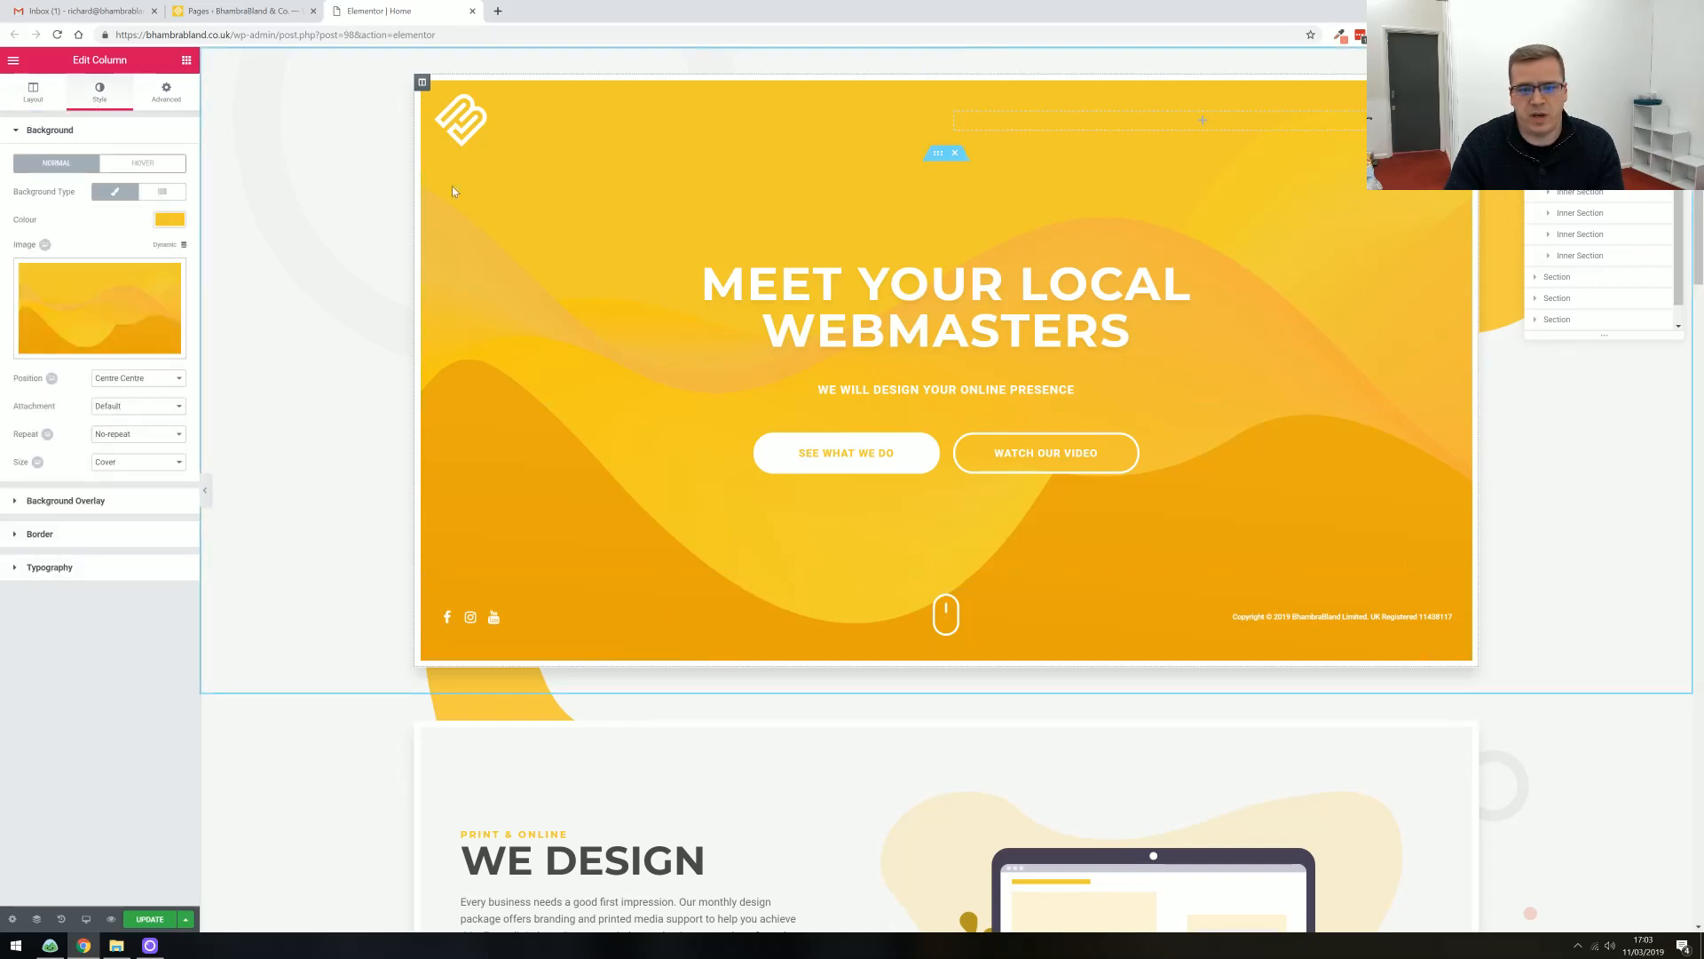
{"action": "left_click", "coordinate": [78, 536]}
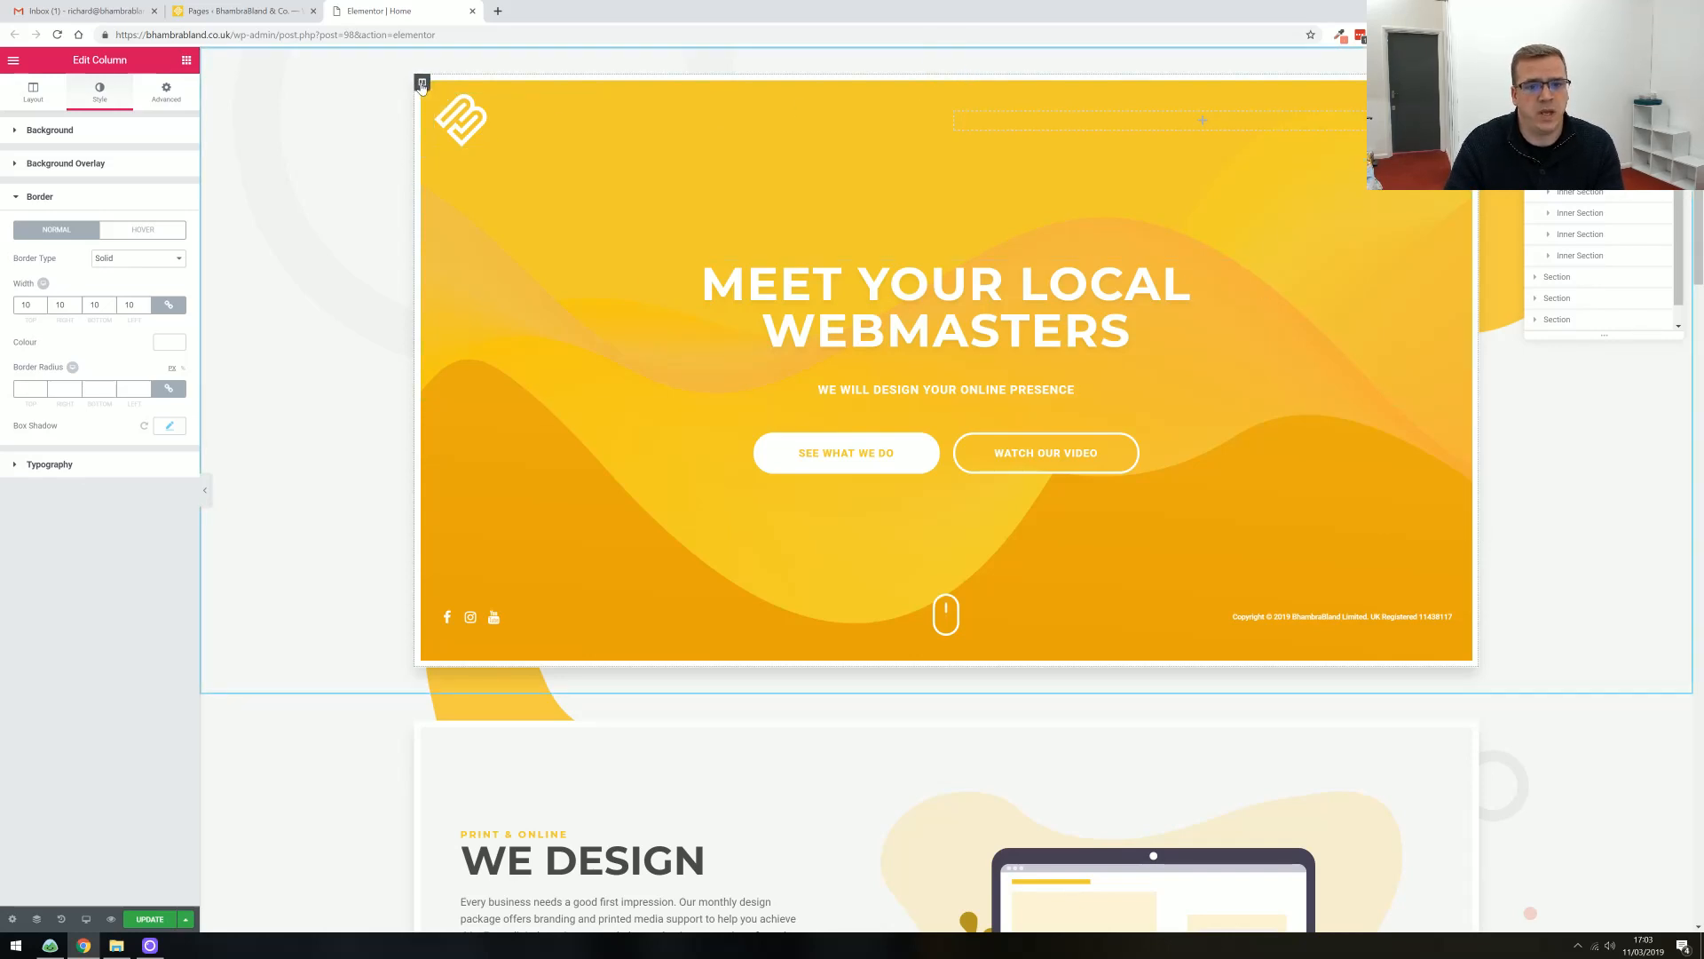
Inspect the layout of the logo's inner section, and the layout, padding and column settings of the headline's inner section
{"action": "left_click", "coordinate": [937, 80]}
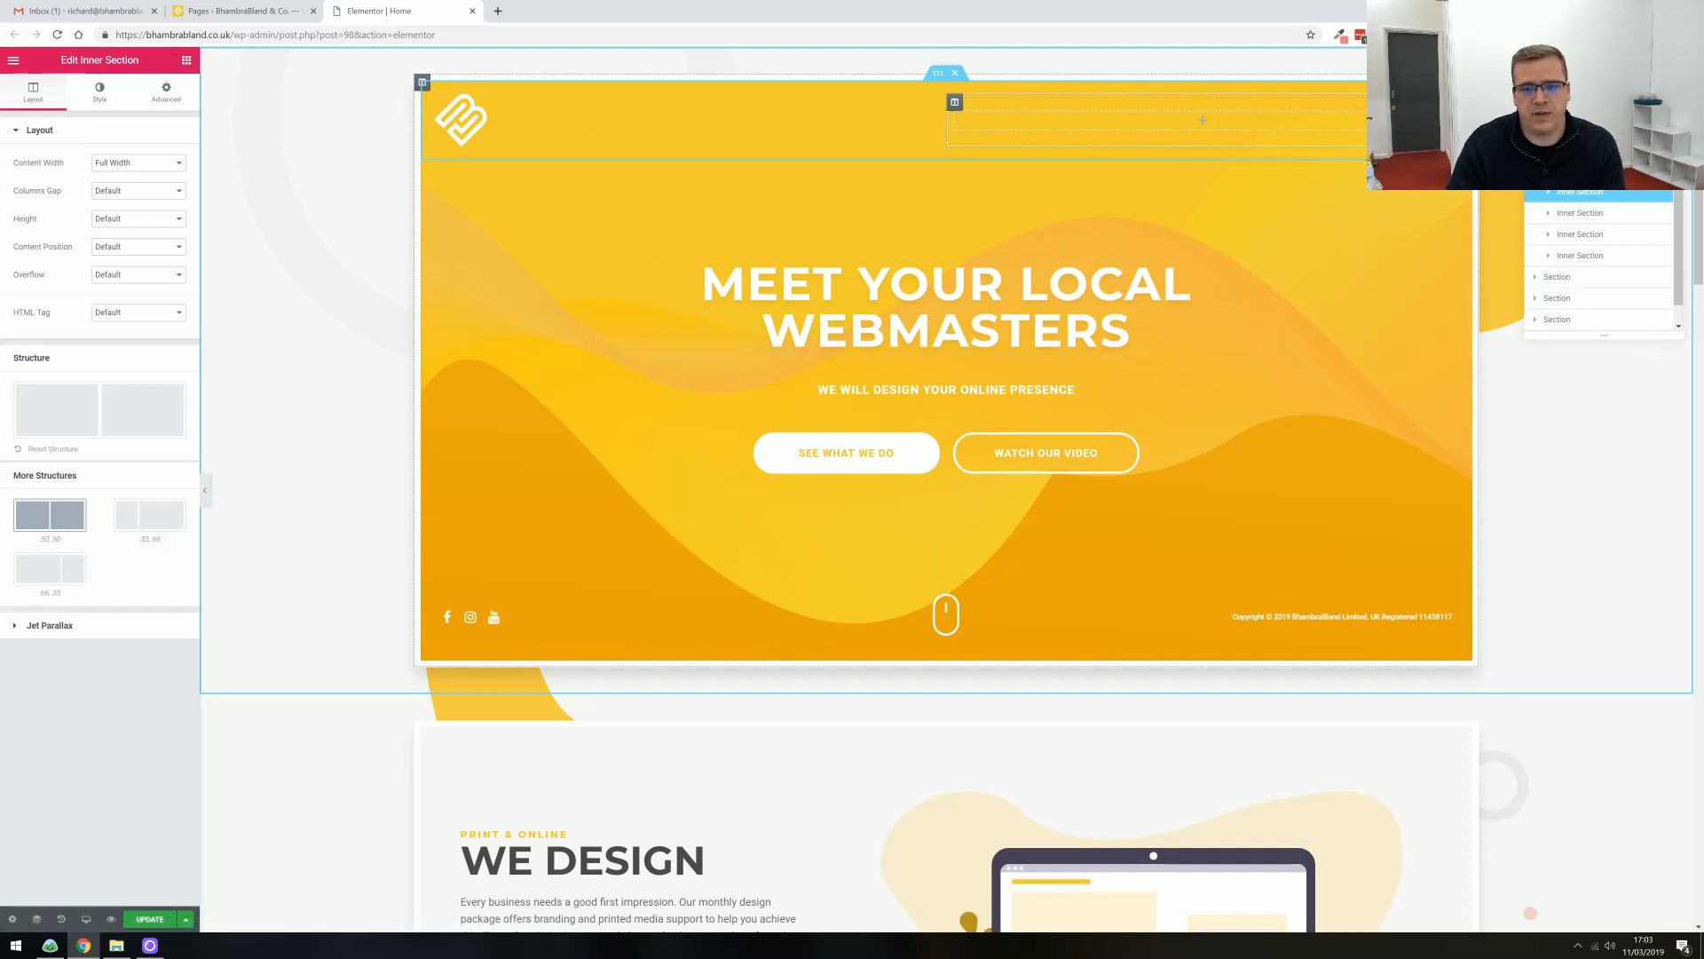
{"action": "left_click", "coordinate": [939, 162]}
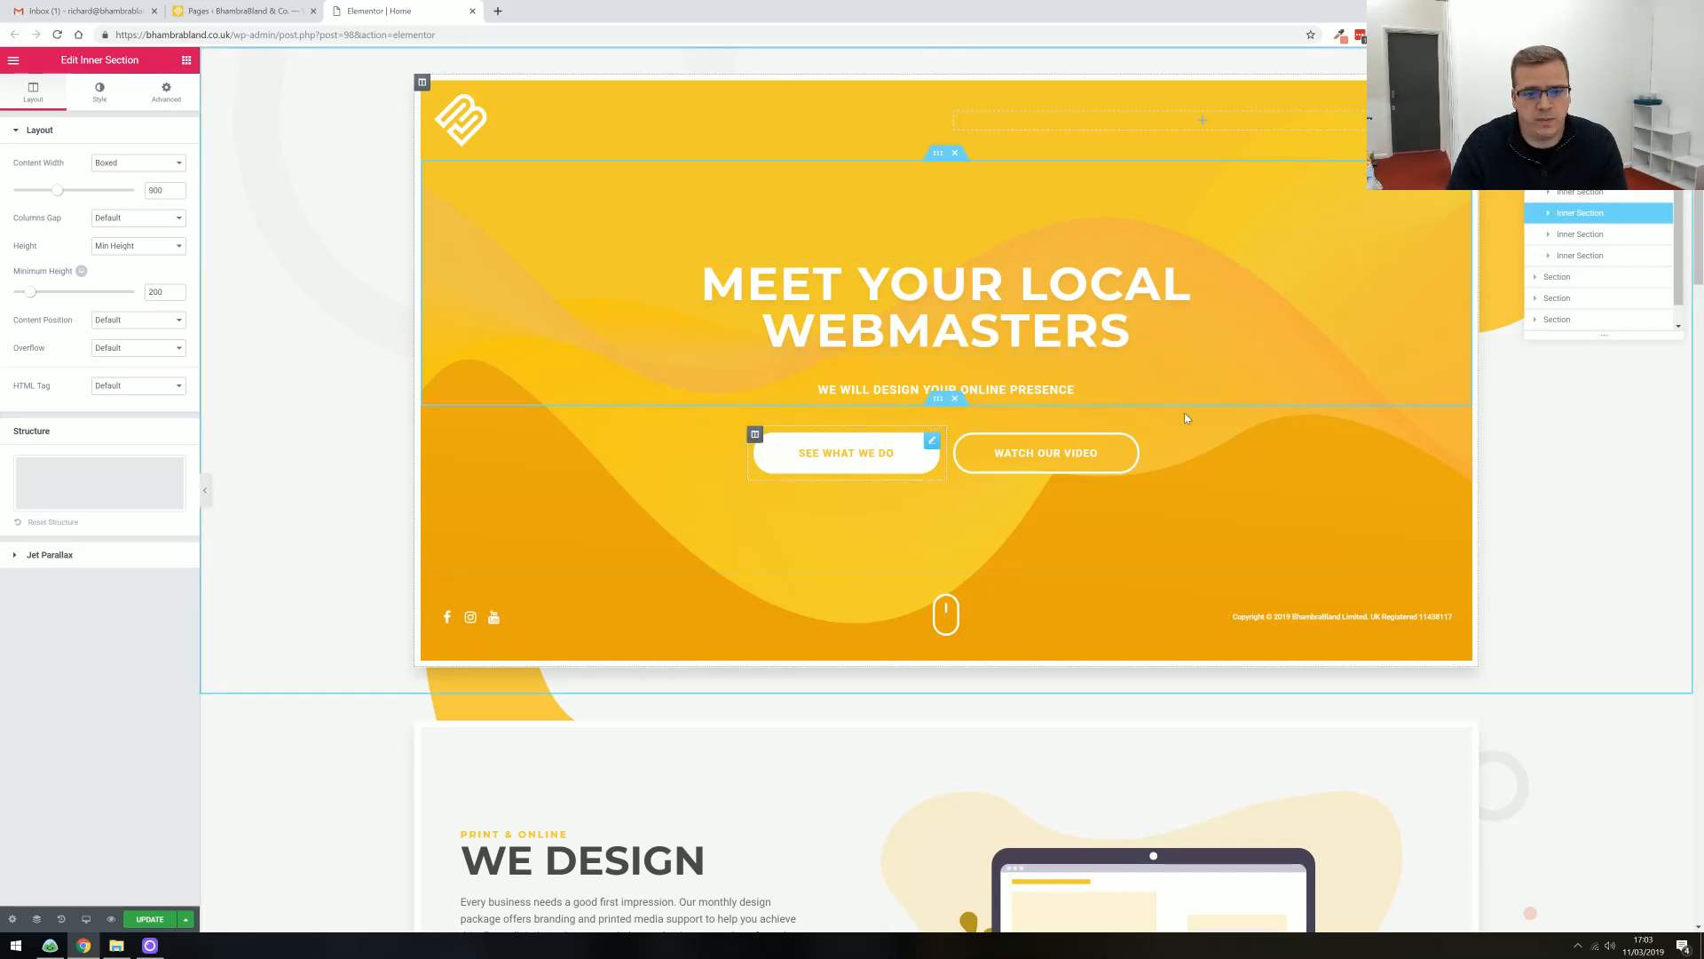
{"action": "left_click", "coordinate": [166, 92]}
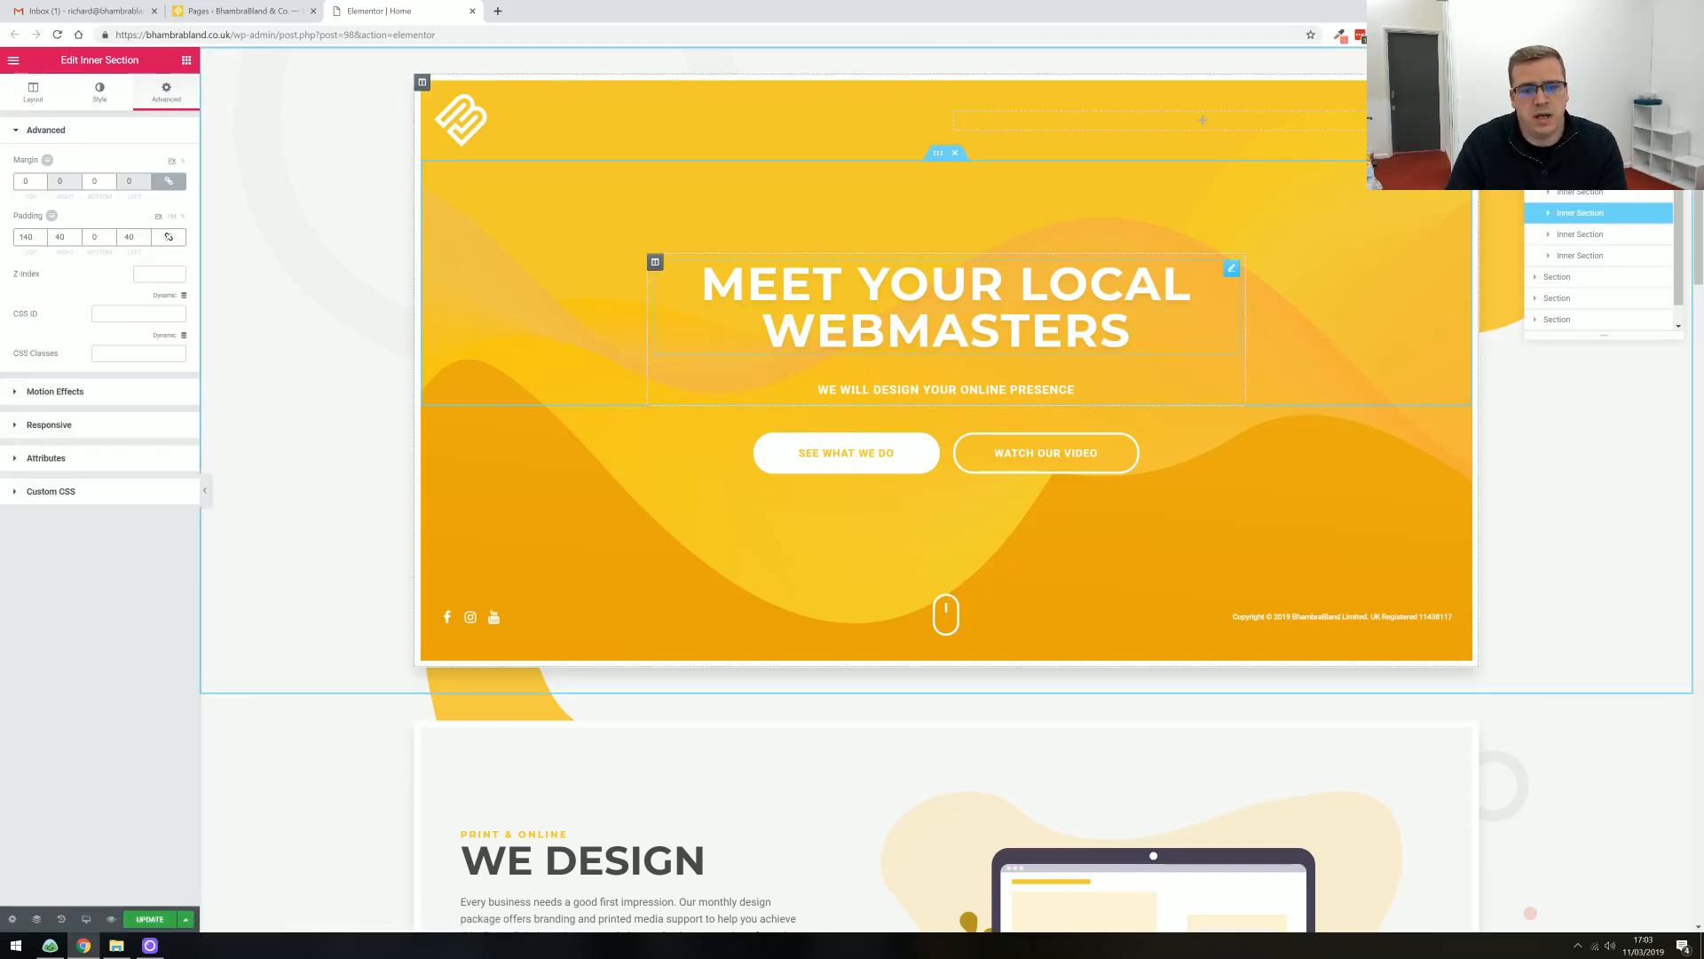
{"action": "left_click", "coordinate": [654, 263]}
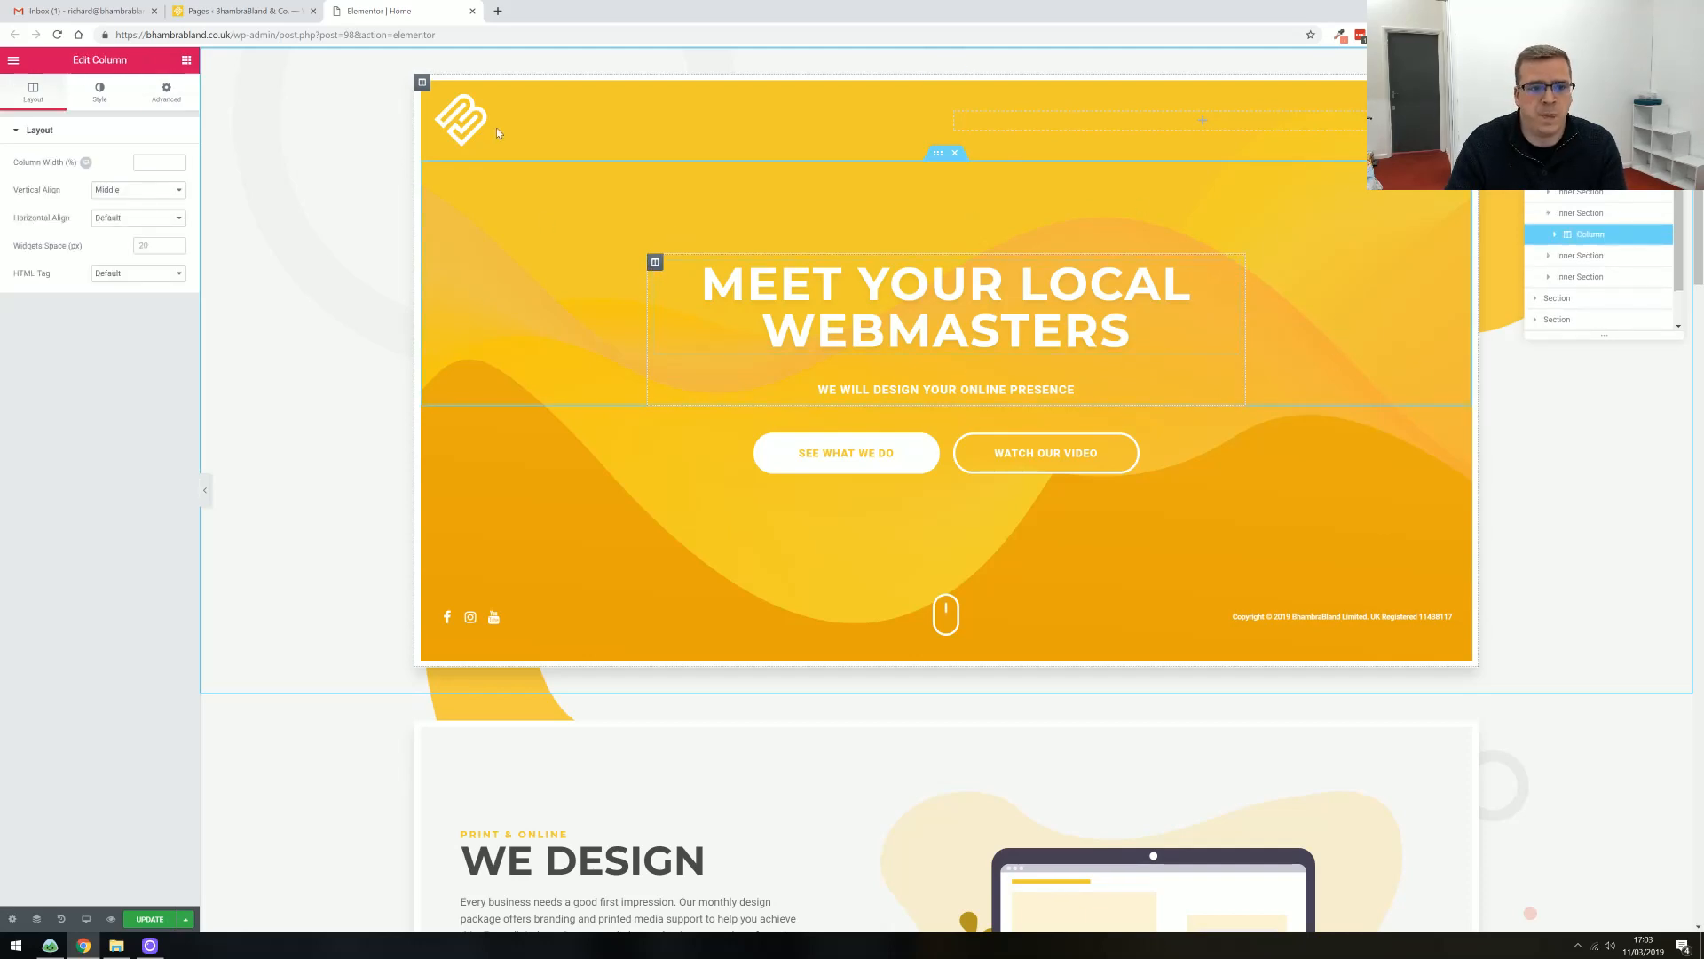
Check the layout settings of the hero's main column and of the inner sections holding the two buttons and the footer row
{"action": "left_click", "coordinate": [422, 84]}
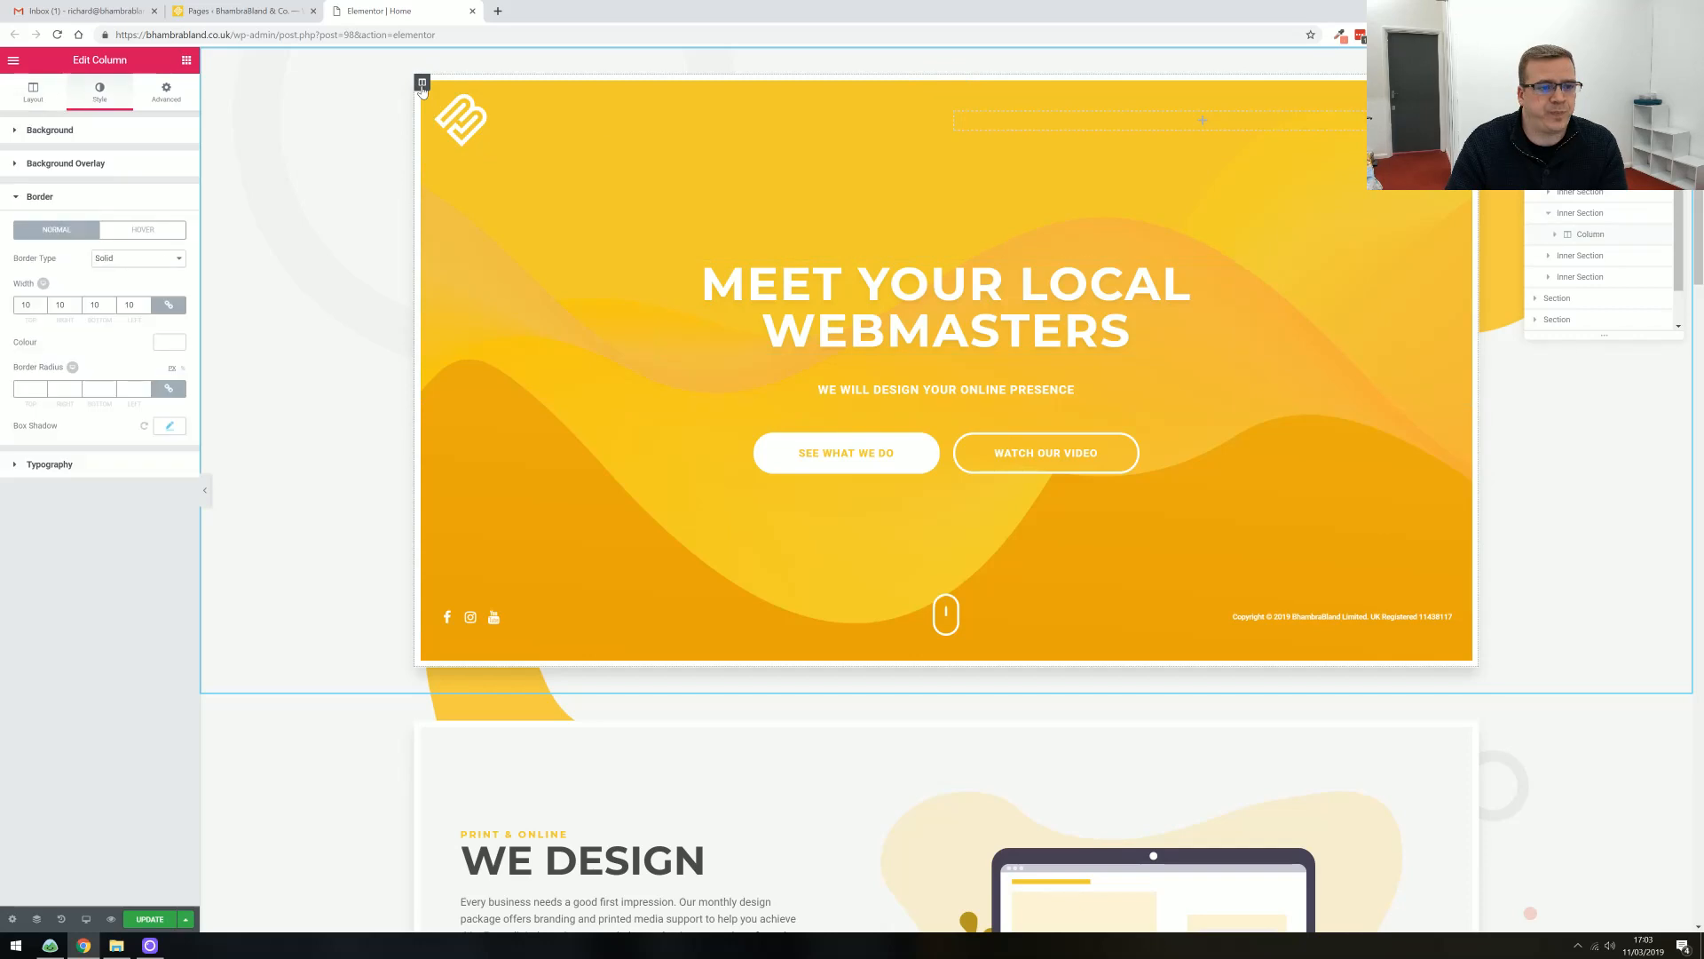
{"action": "left_click", "coordinate": [33, 93]}
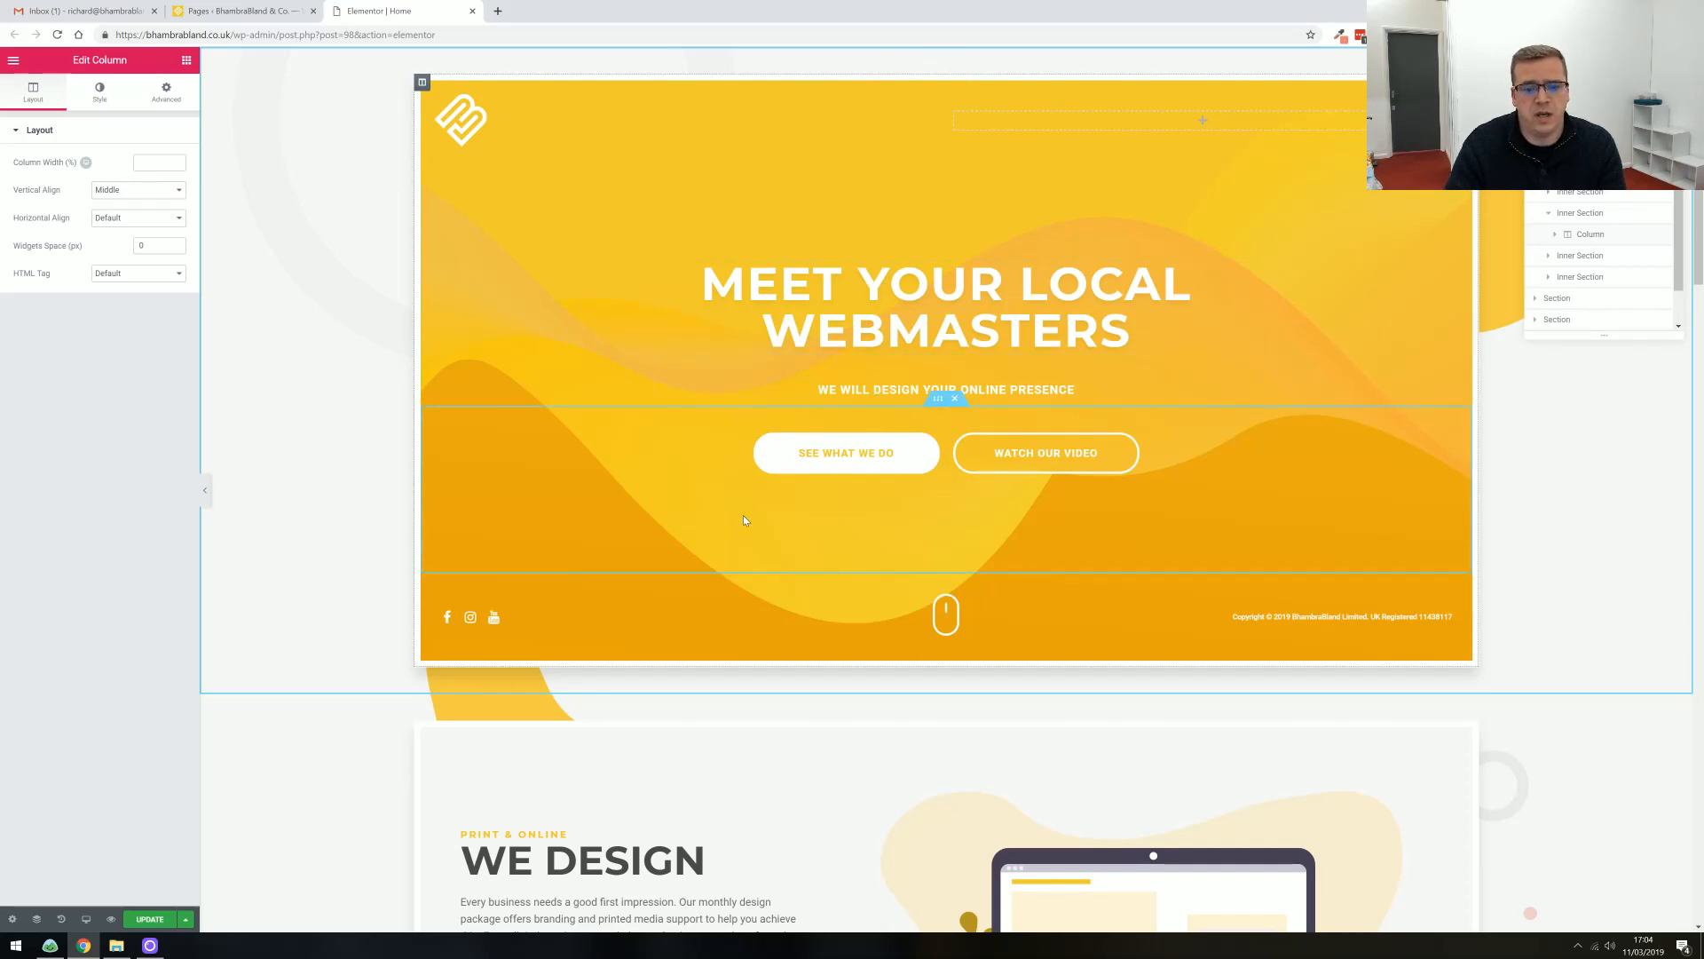
{"action": "left_click", "coordinate": [940, 399]}
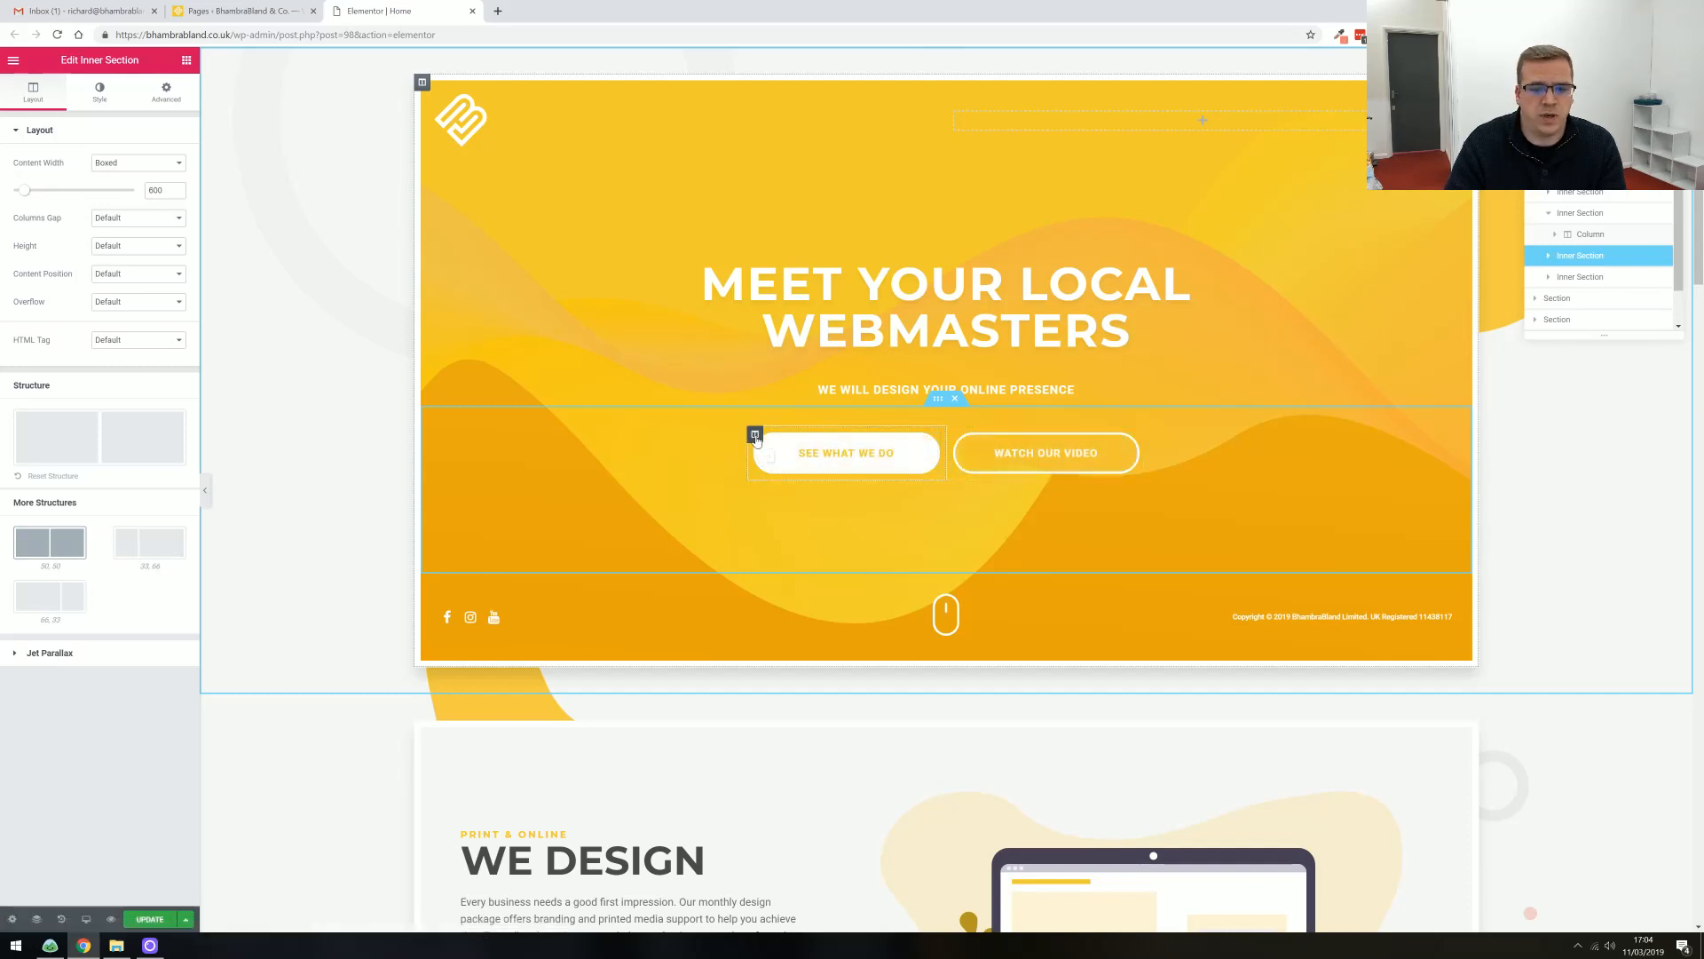
{"action": "left_click", "coordinate": [756, 436]}
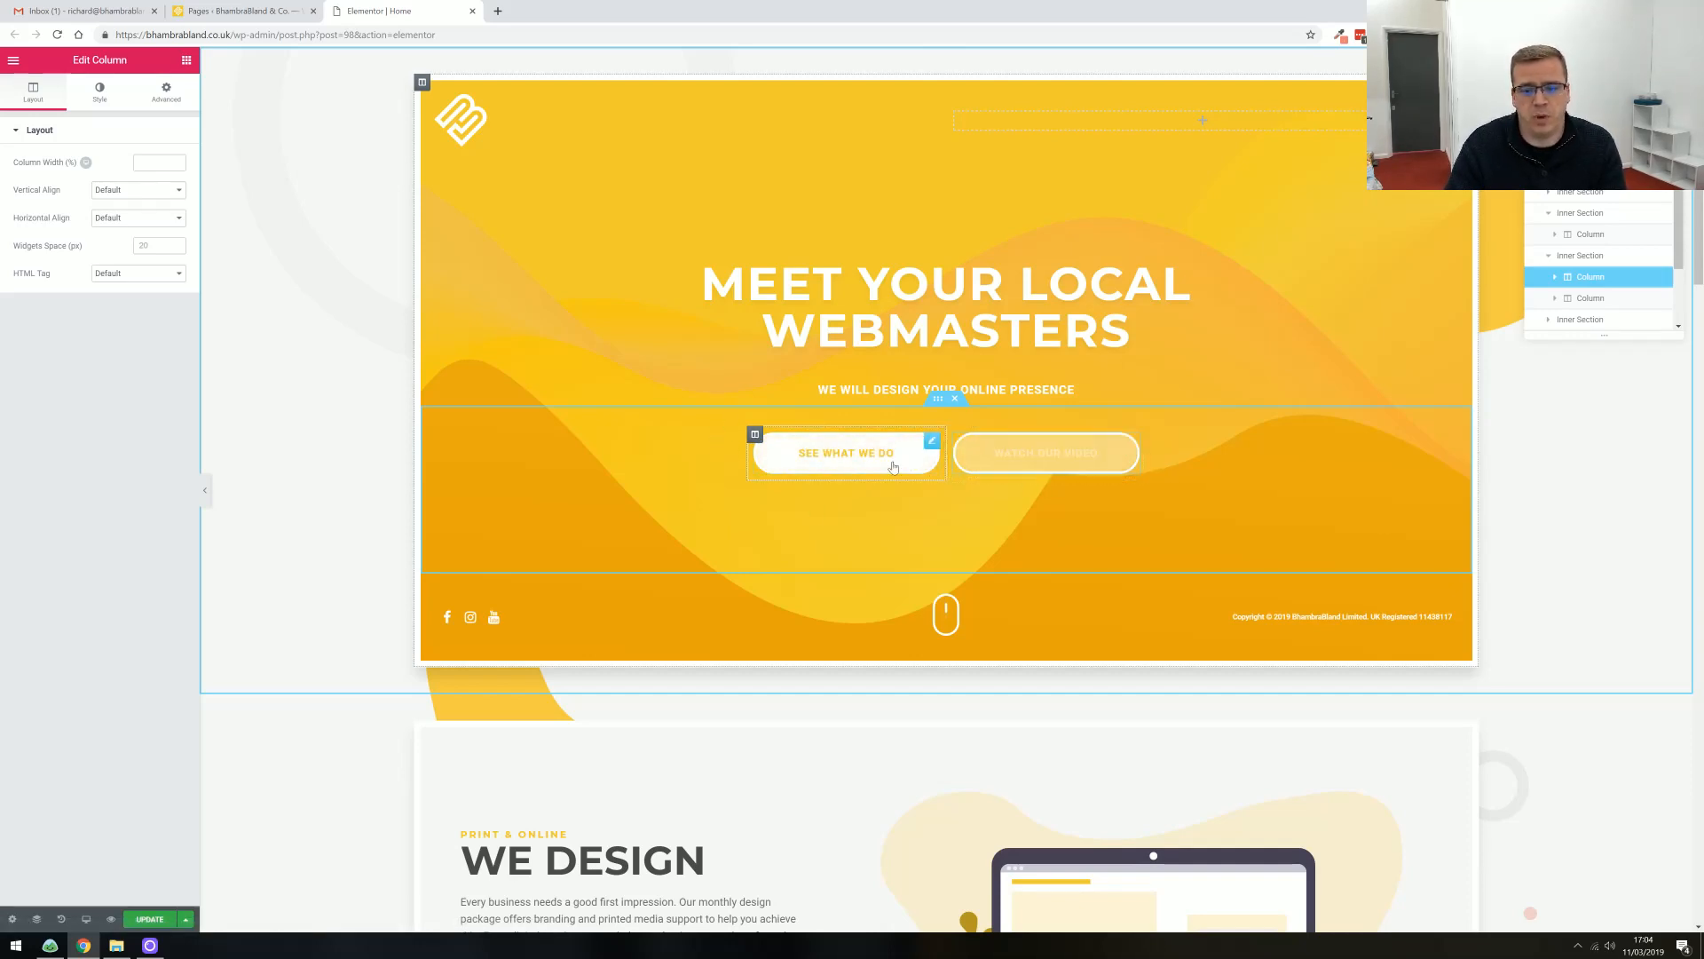
{"action": "left_click", "coordinate": [938, 569]}
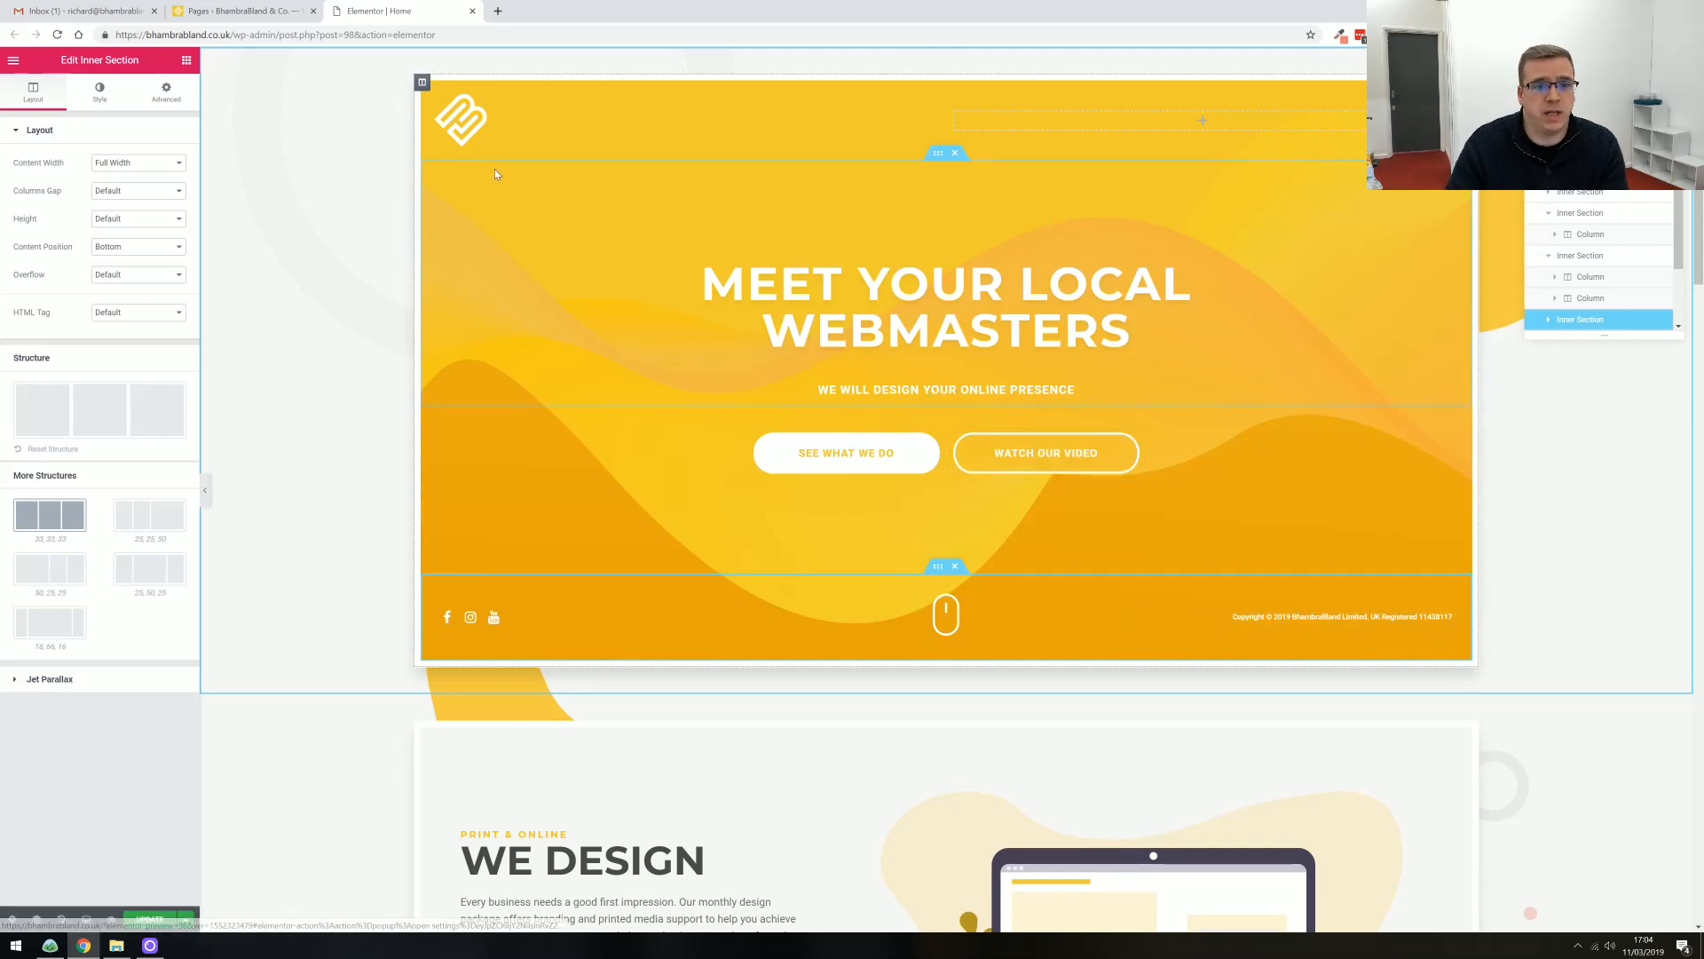
Inspect the layout of the We Design section's main column, image column and inner section
{"action": "scroll", "coordinate": [678, 558], "scroll_direction": "down", "scroll_amount": 3}
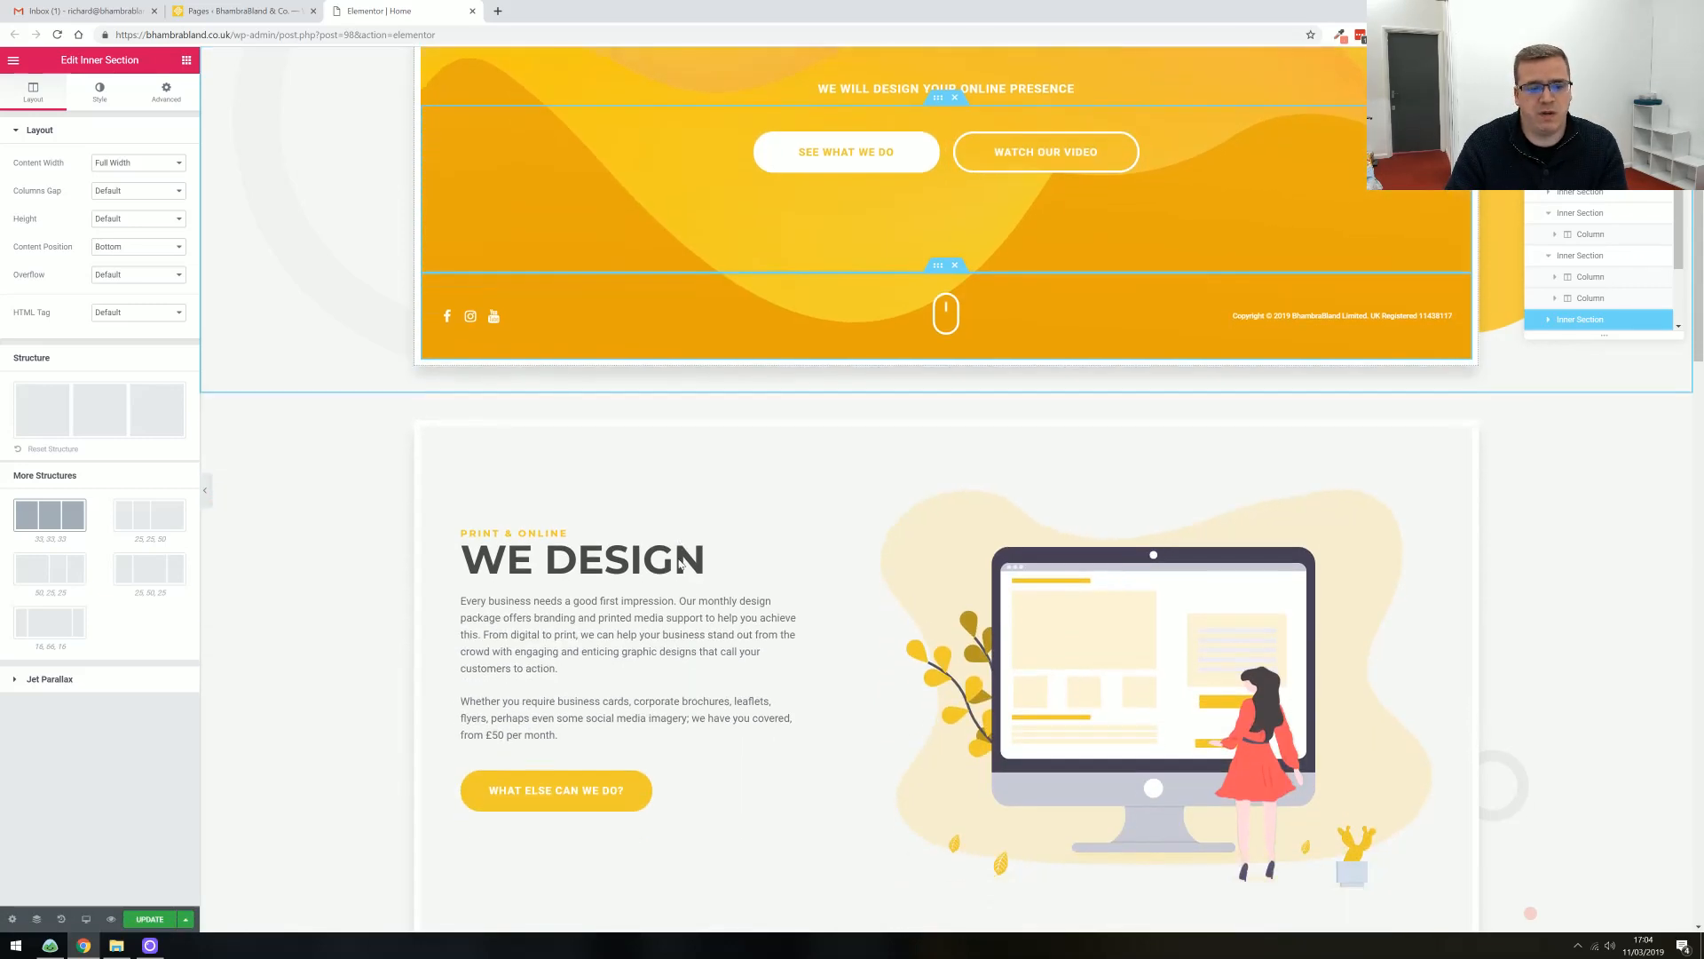
{"action": "scroll", "coordinate": [678, 564], "scroll_direction": "down", "scroll_amount": 3}
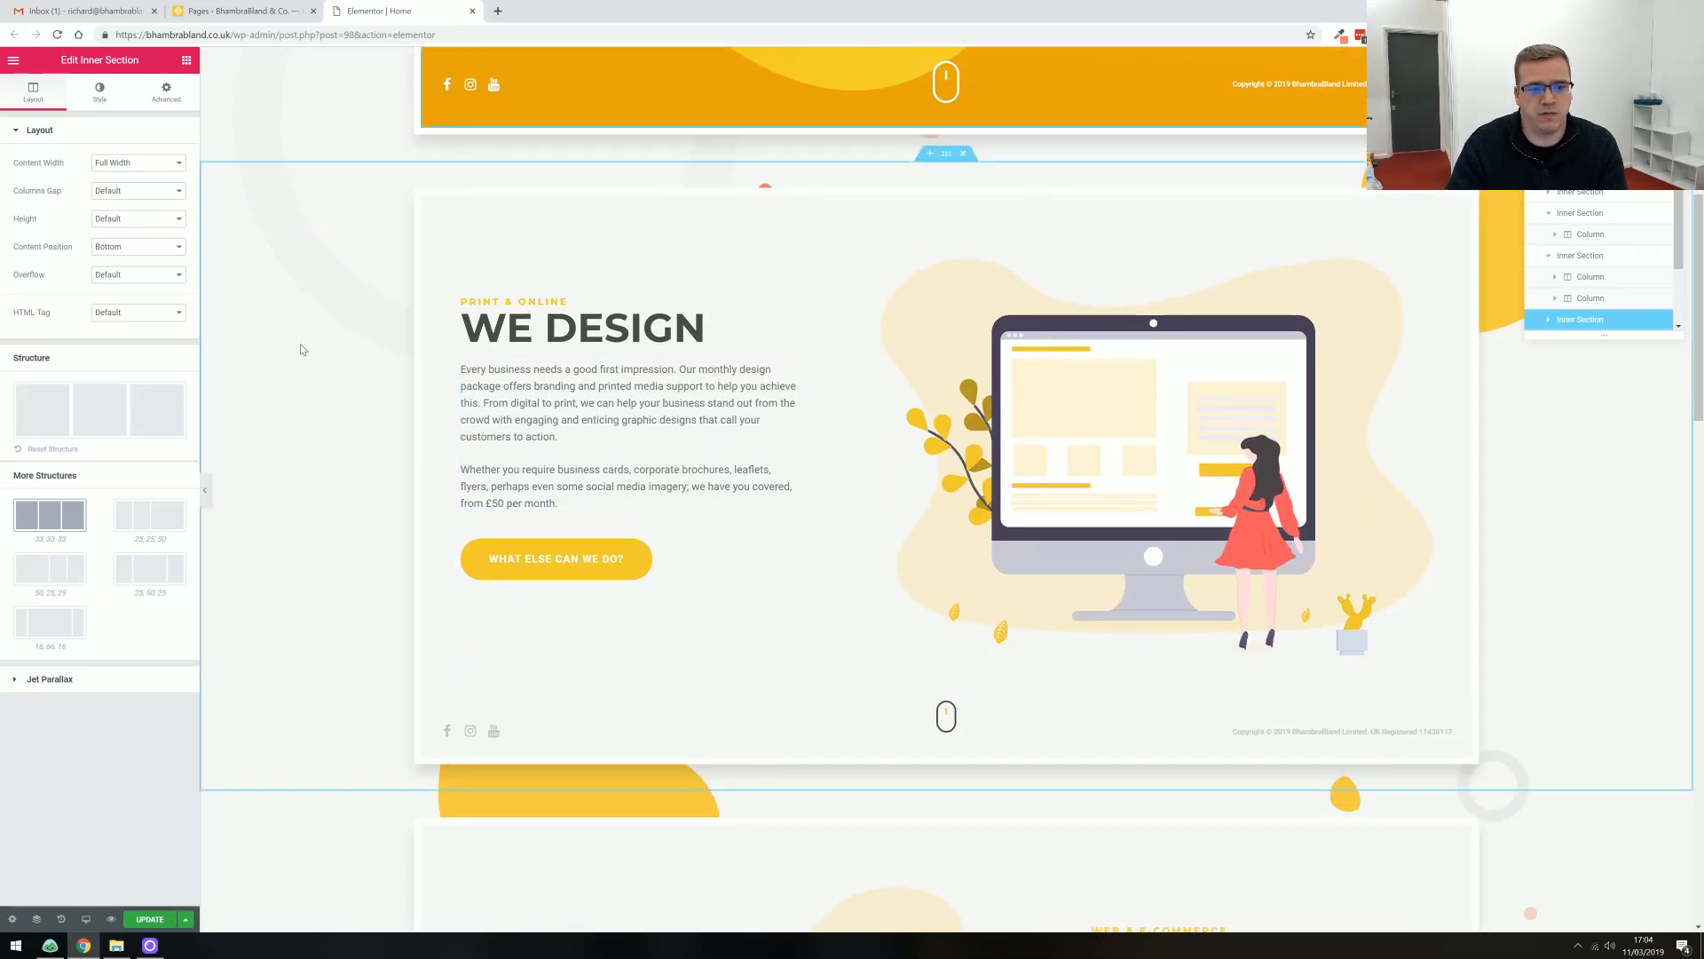
{"action": "left_click", "coordinate": [946, 156]}
{"action": "left_click", "coordinate": [422, 198]}
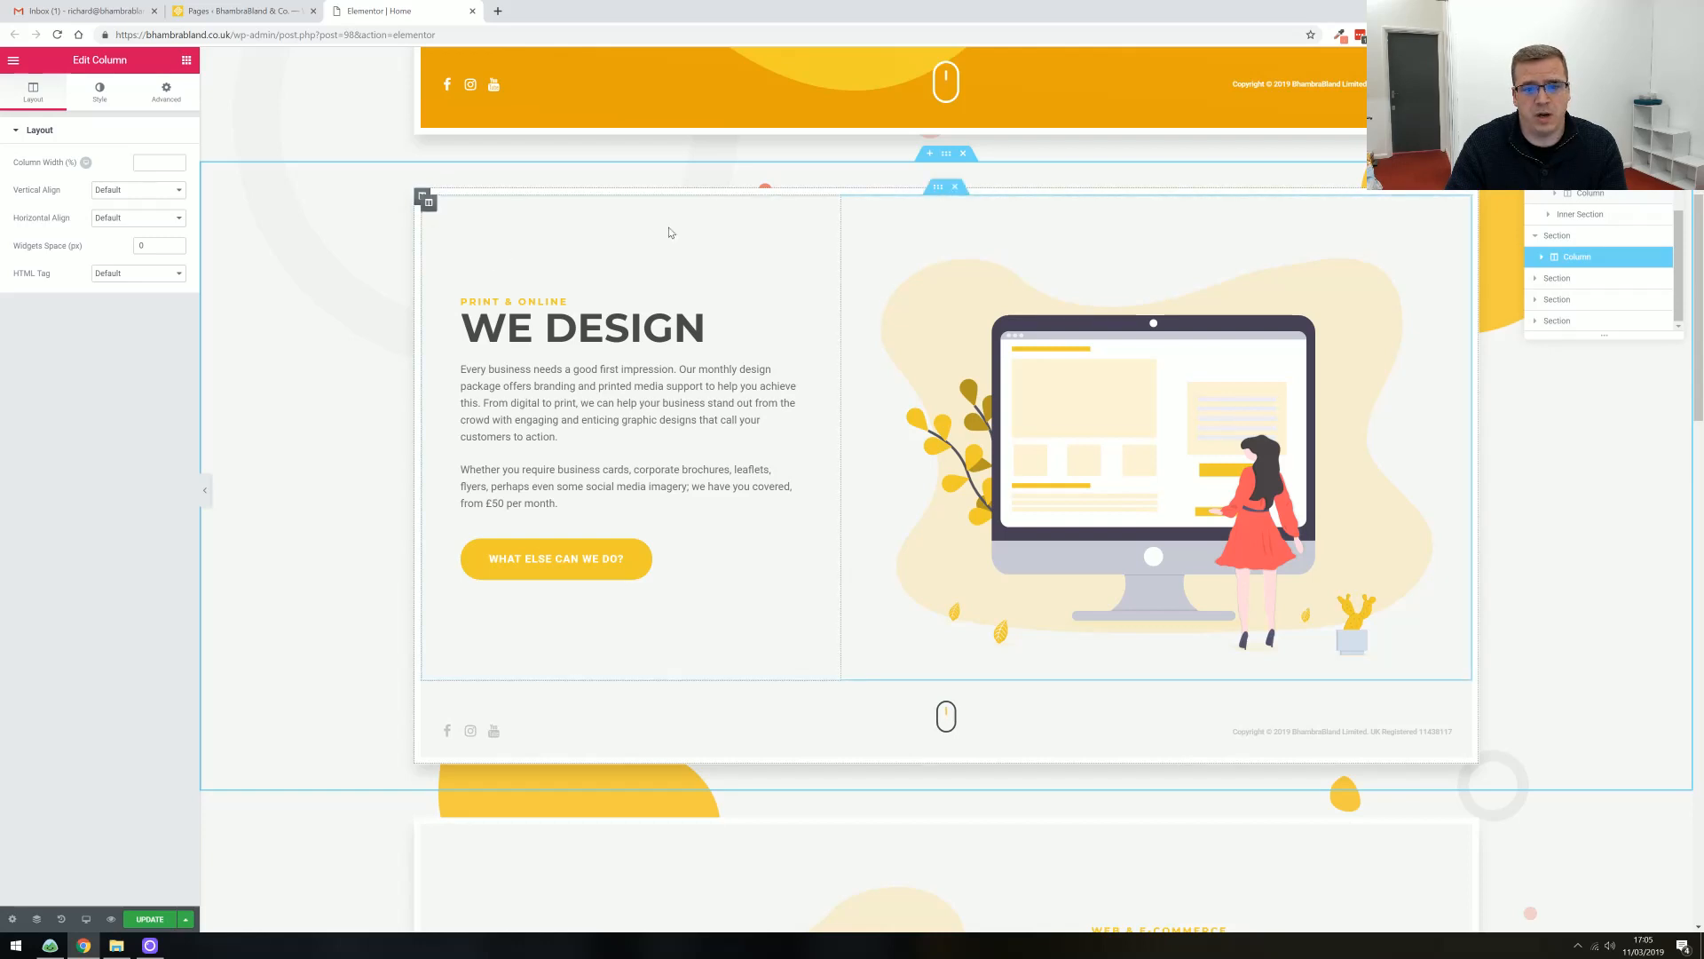
{"action": "right_click", "coordinate": [888, 222]}
{"action": "left_click", "coordinate": [914, 223]}
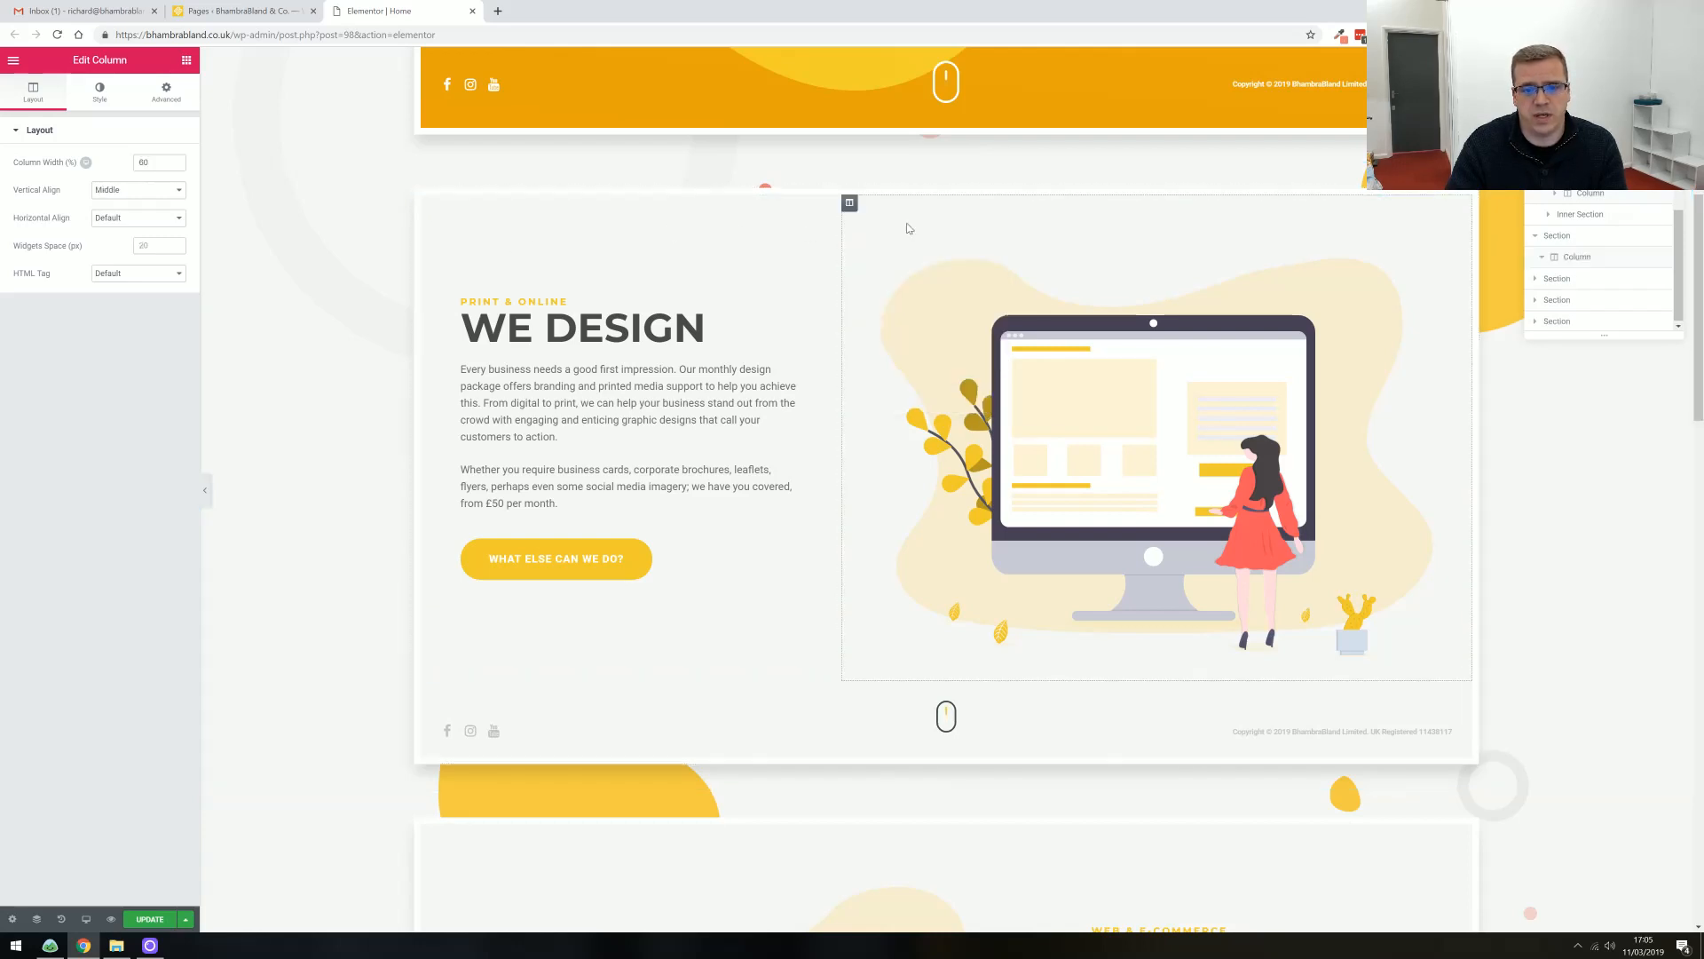
{"action": "left_click", "coordinate": [1583, 279]}
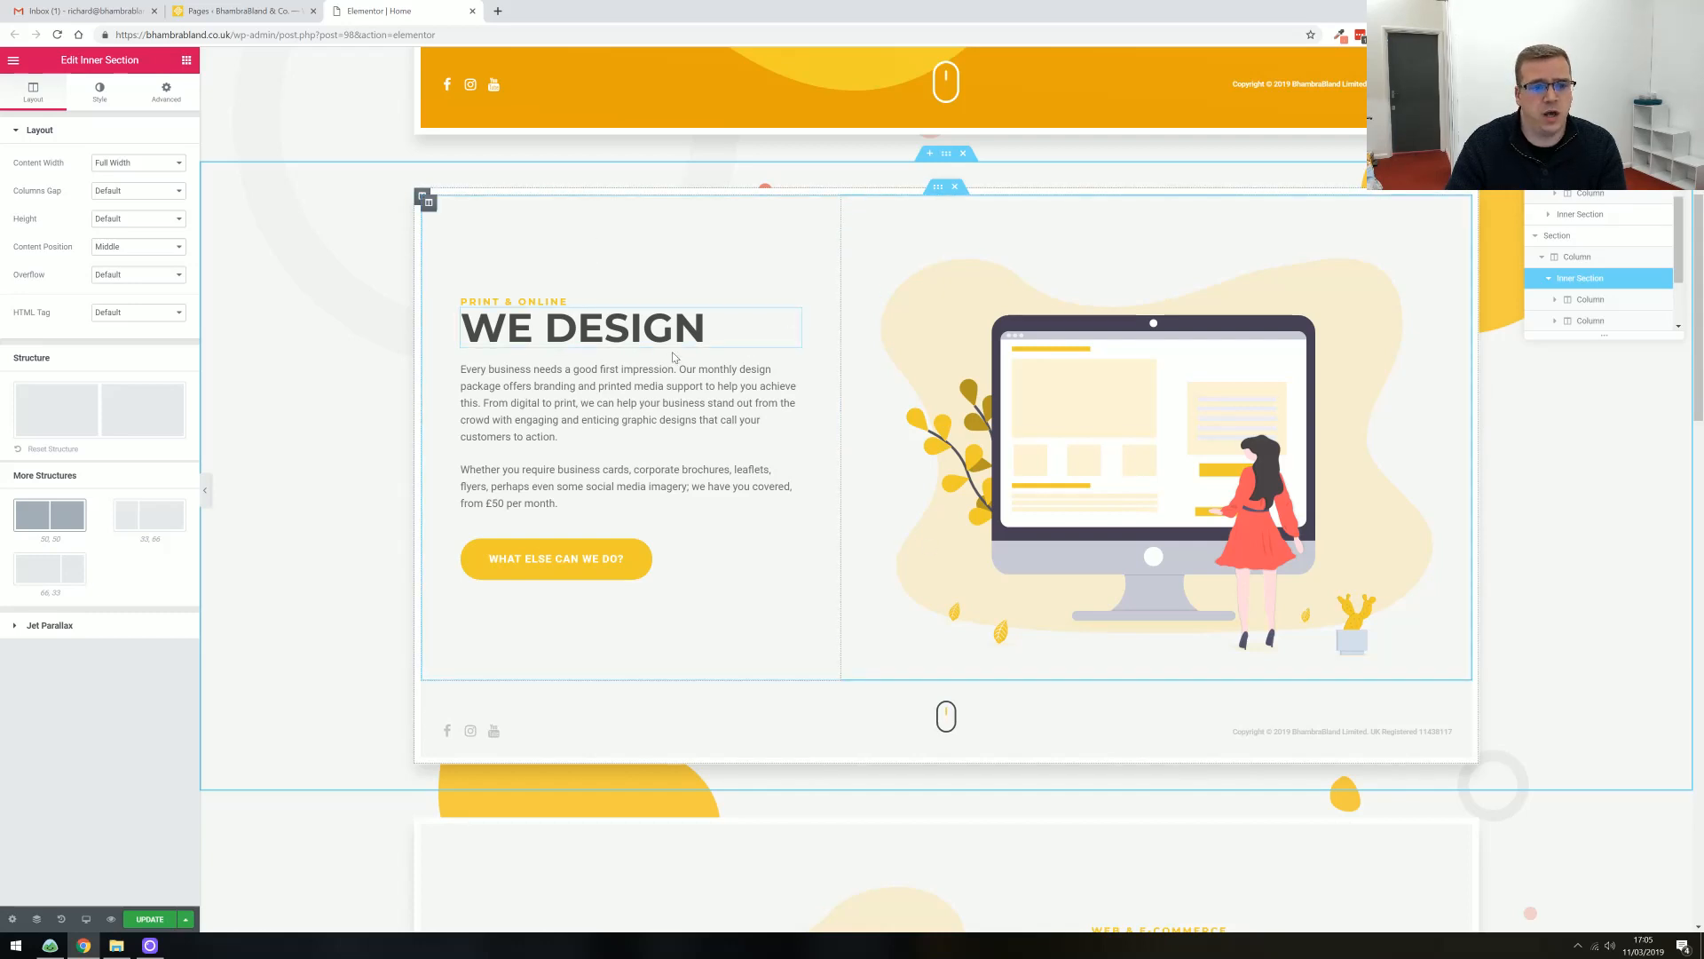
Check the margin and padding of the We Design inner section alongside its layout settings
{"action": "left_click", "coordinate": [166, 92]}
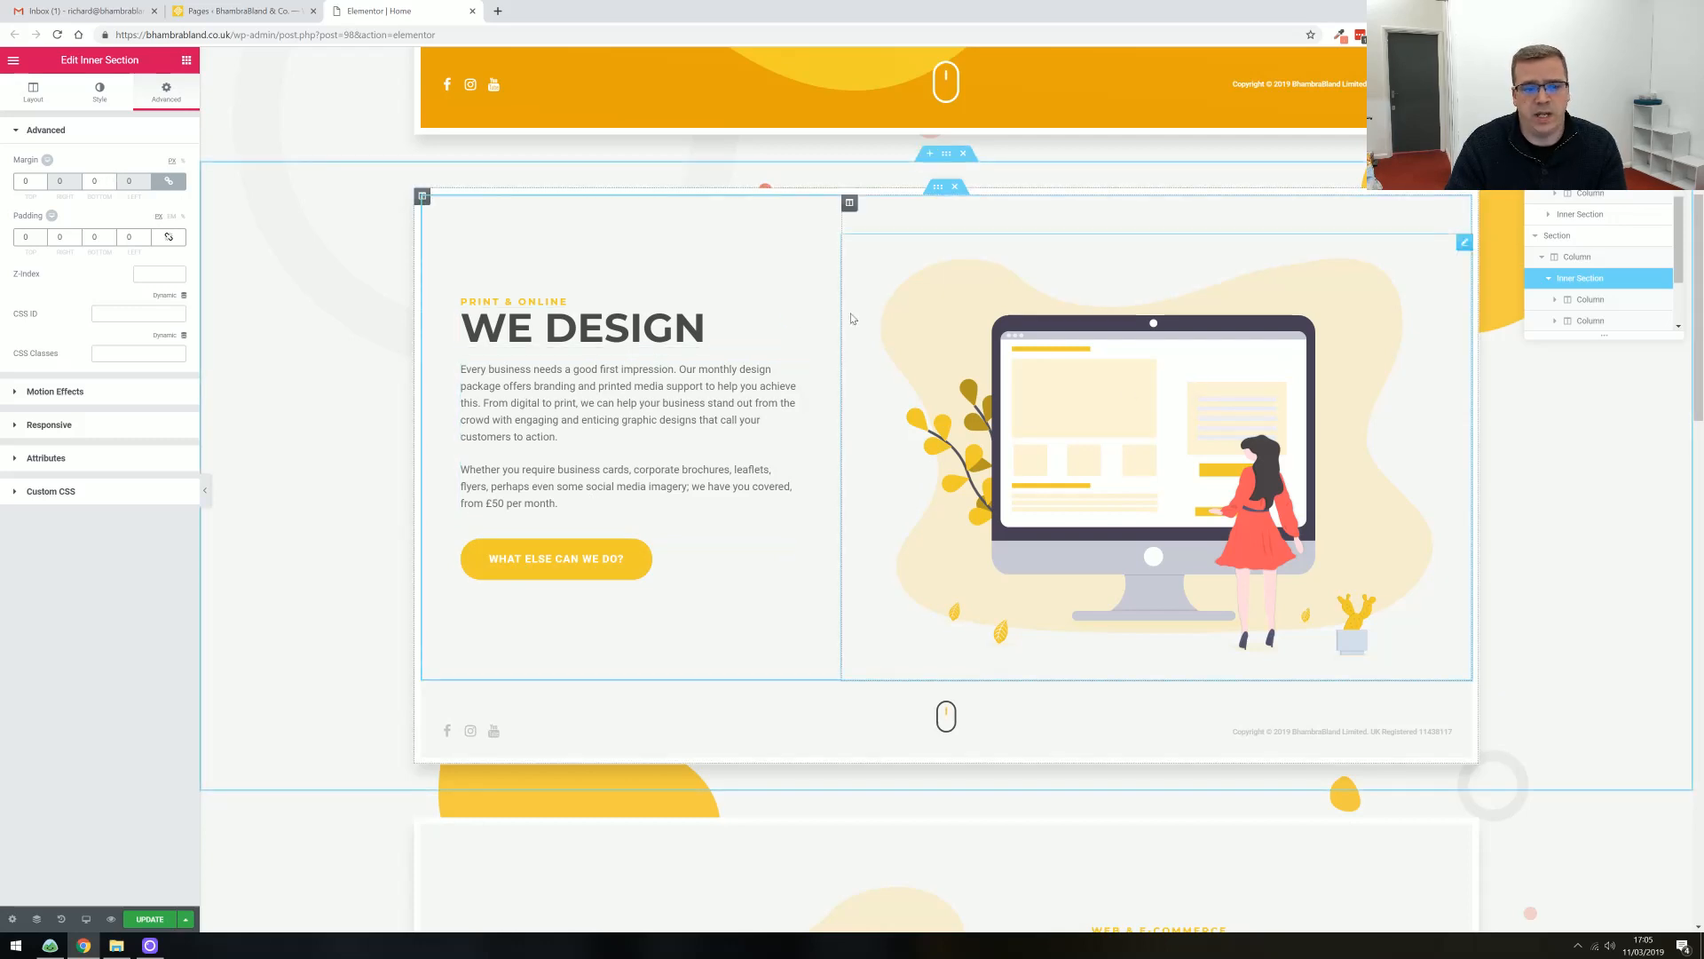
{"action": "left_click", "coordinate": [33, 92]}
{"action": "left_click", "coordinate": [166, 92]}
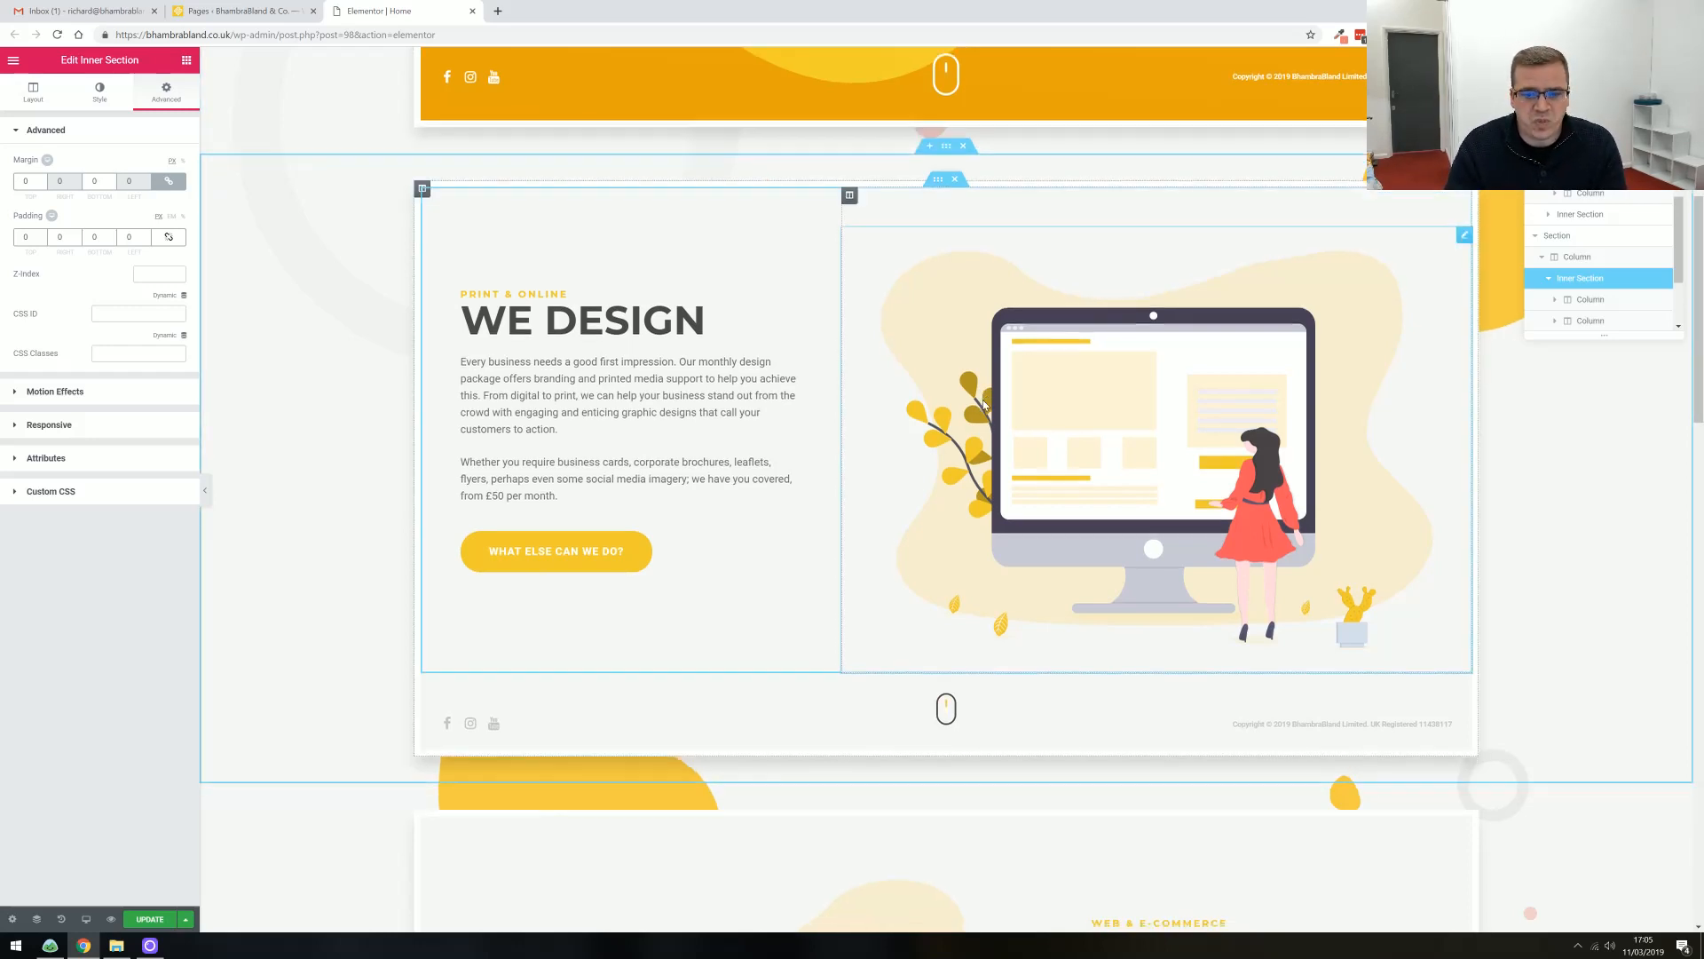
{"action": "scroll", "coordinate": [981, 402], "scroll_direction": "down", "scroll_amount": 3}
{"action": "scroll", "coordinate": [974, 404], "scroll_direction": "up", "scroll_amount": 3}
Review the content and style settings of the We Design illustration image
{"action": "left_click", "coordinate": [973, 404]}
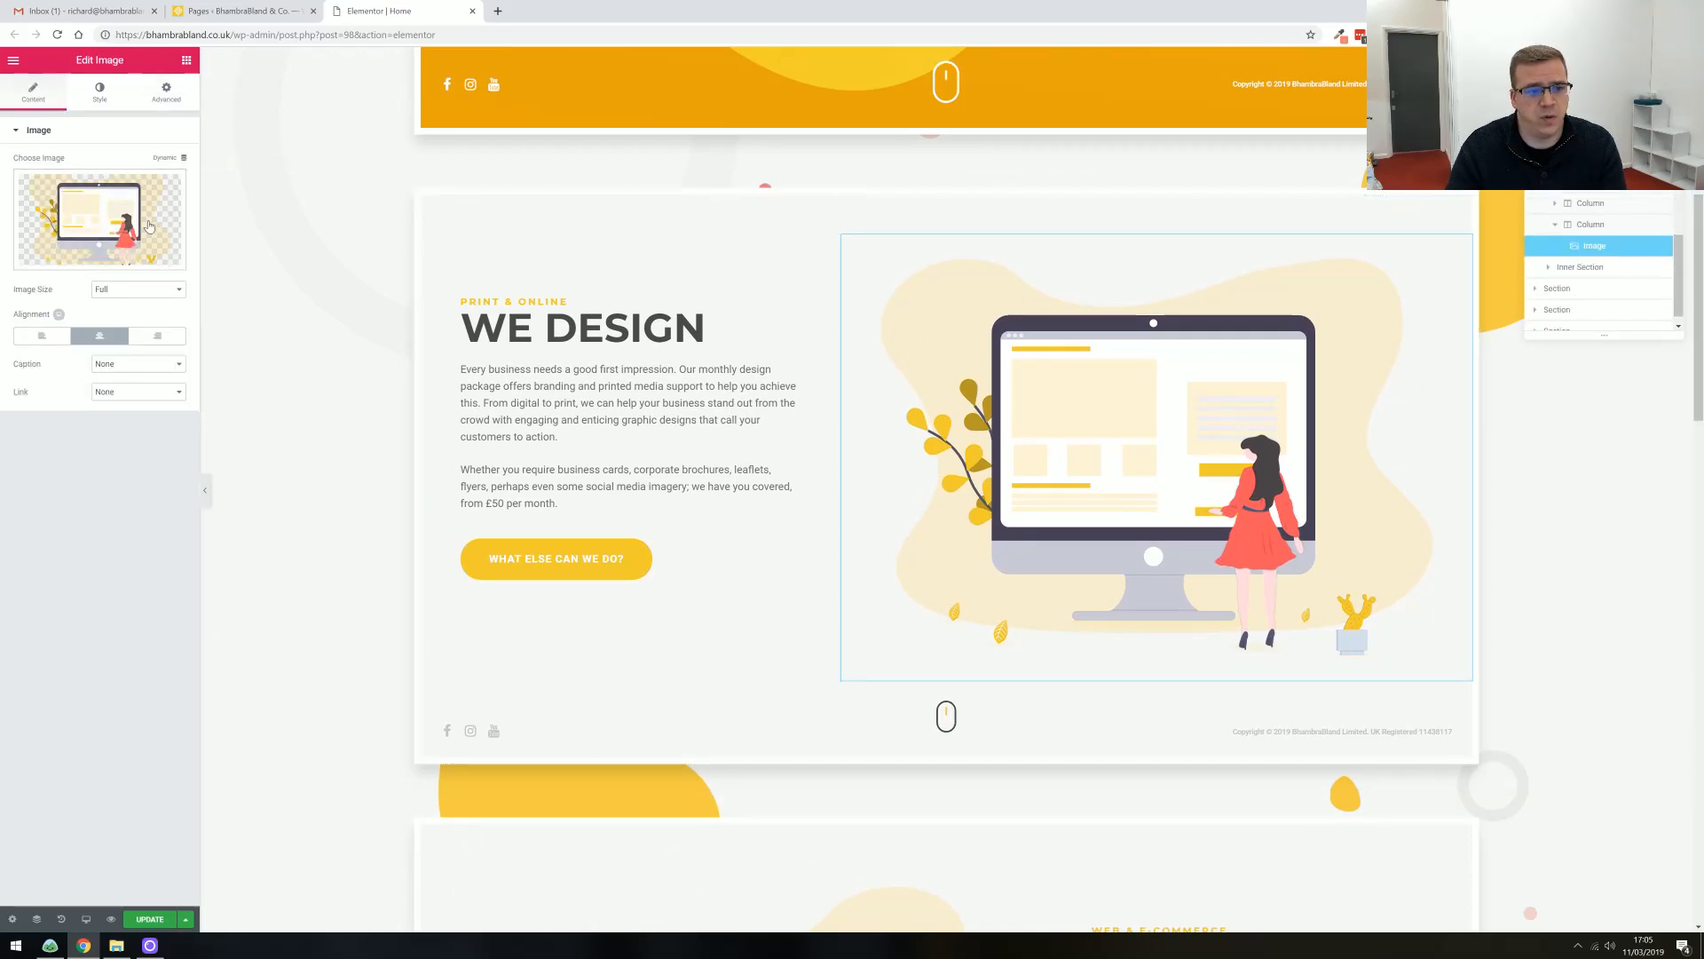
{"action": "left_click", "coordinate": [101, 103]}
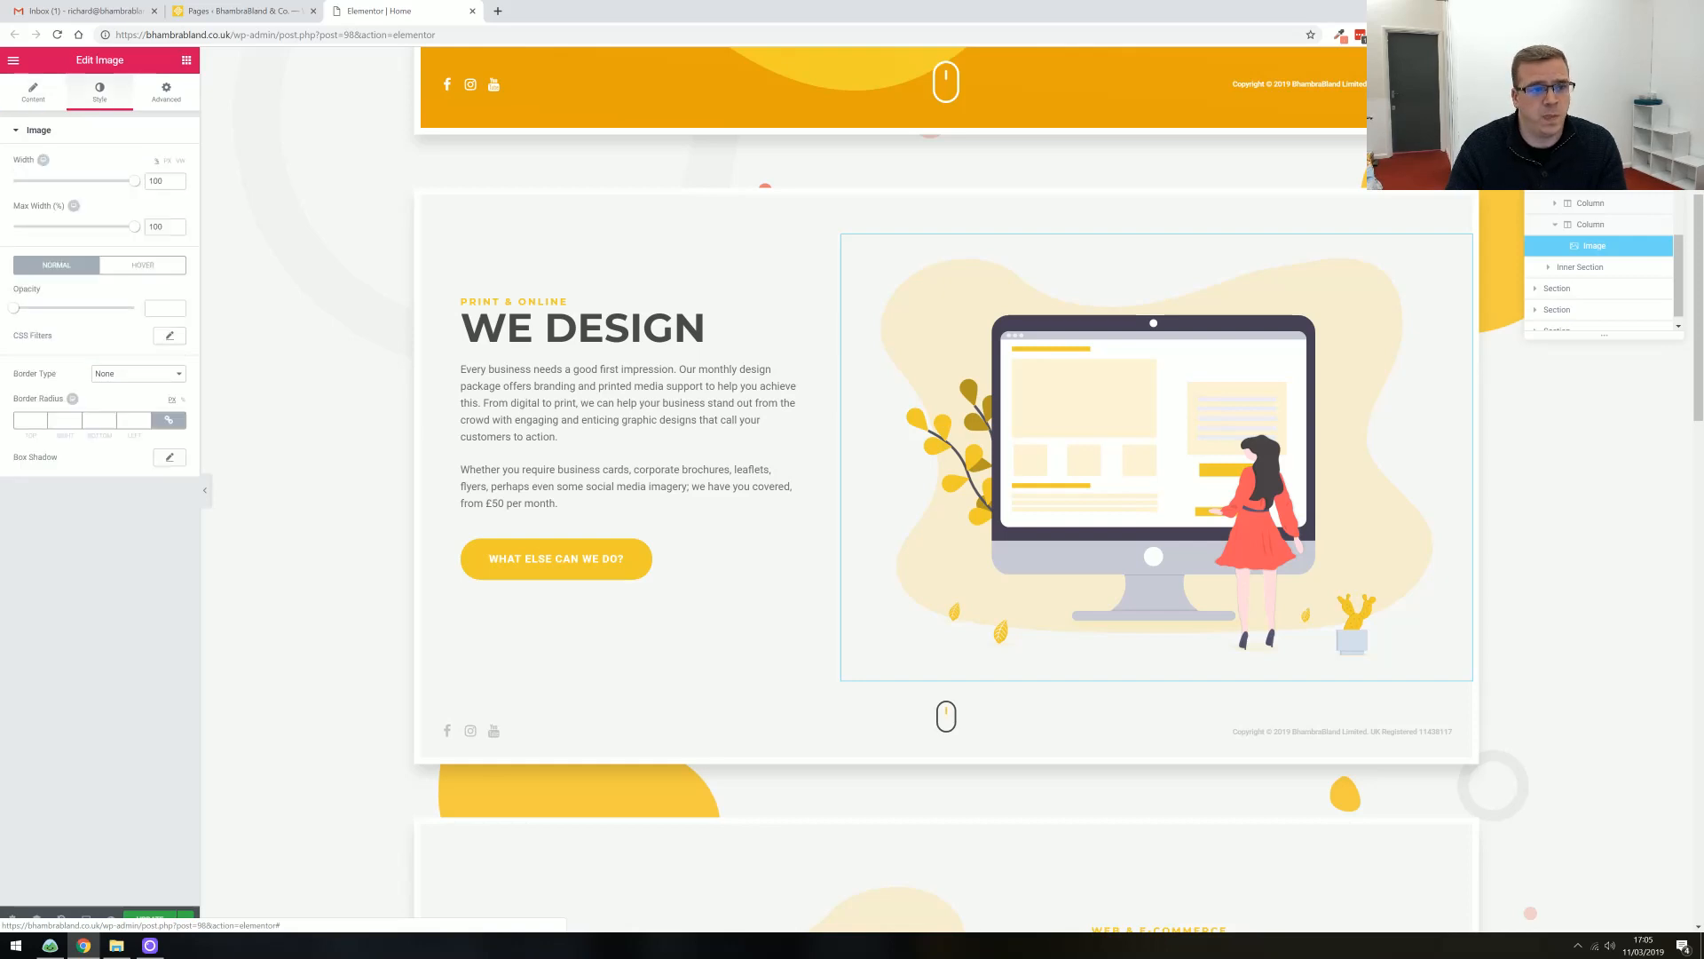
{"action": "left_click", "coordinate": [1246, 437]}
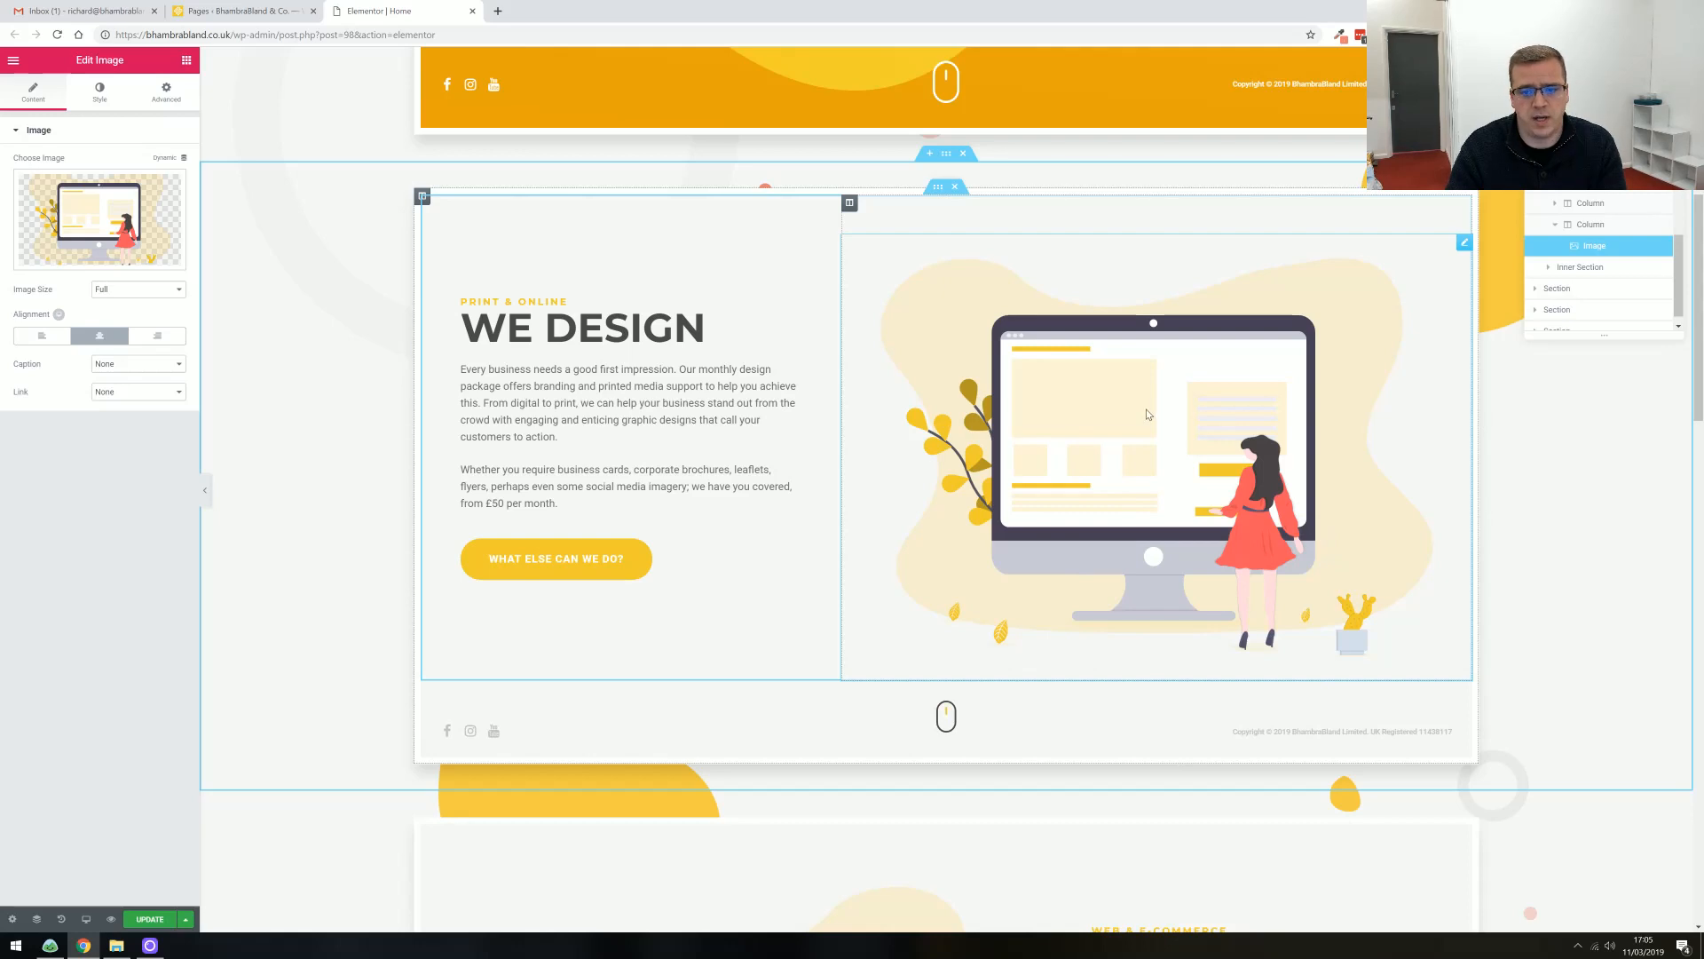
{"action": "scroll", "coordinate": [1148, 415], "scroll_direction": "down", "scroll_amount": 1}
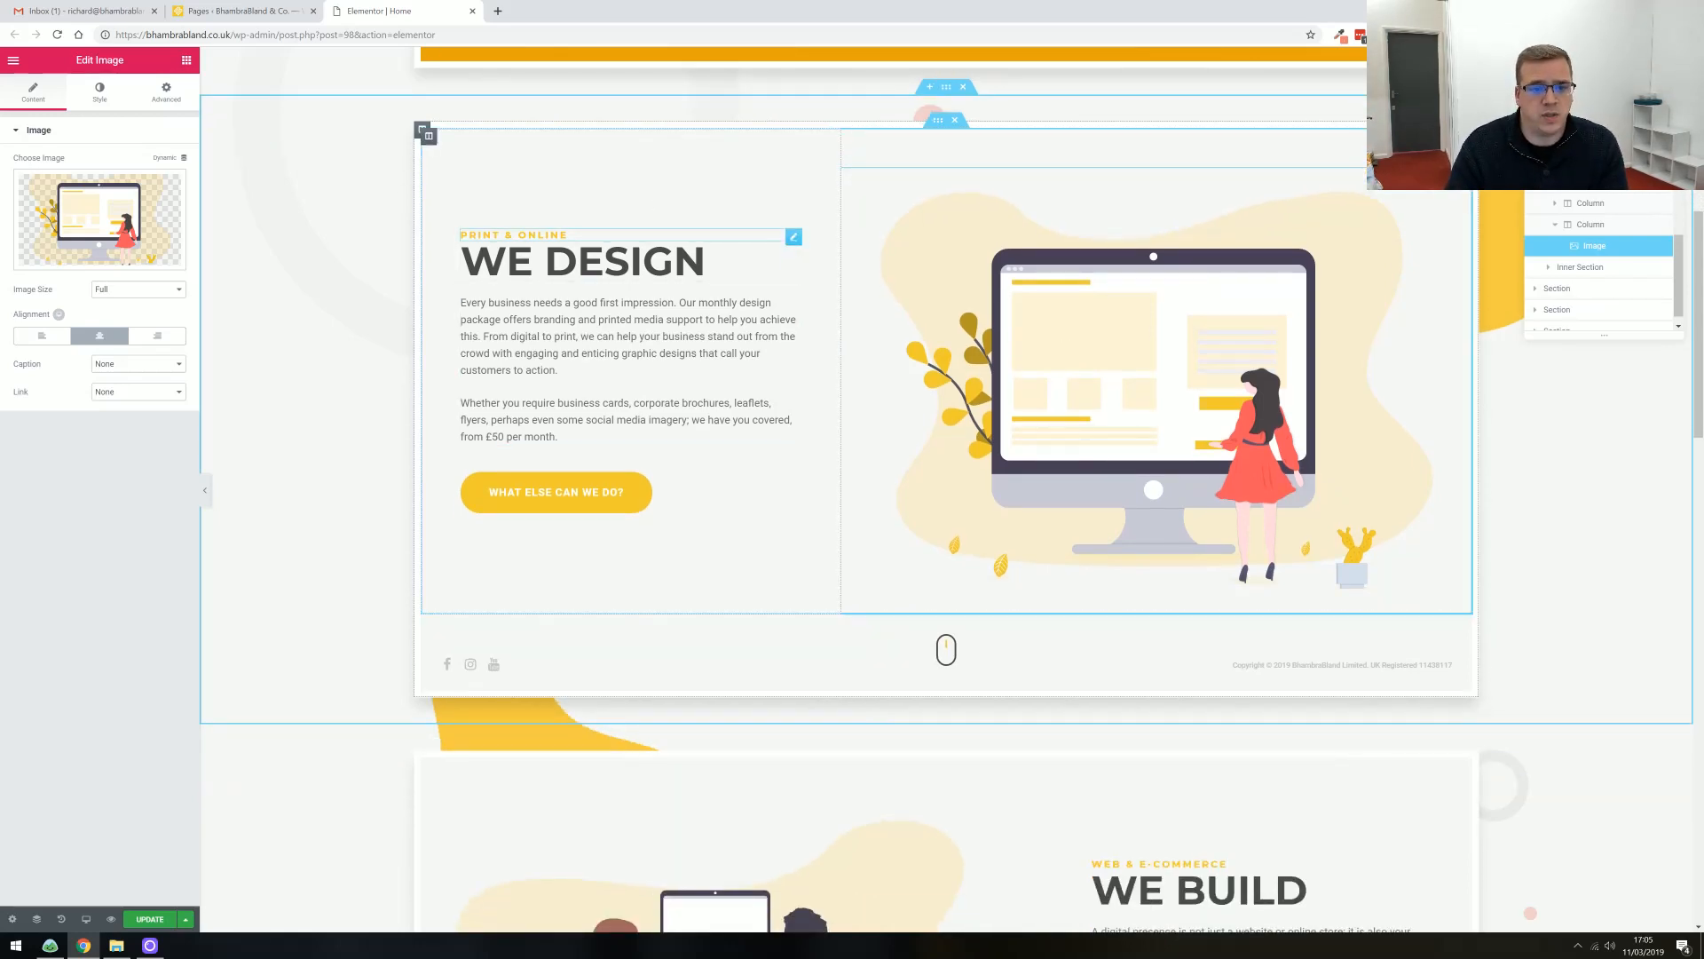
Inspect the widgets in the We Design text column: the heading, the paragraph text and the global yellow button
{"action": "left_click", "coordinate": [704, 261]}
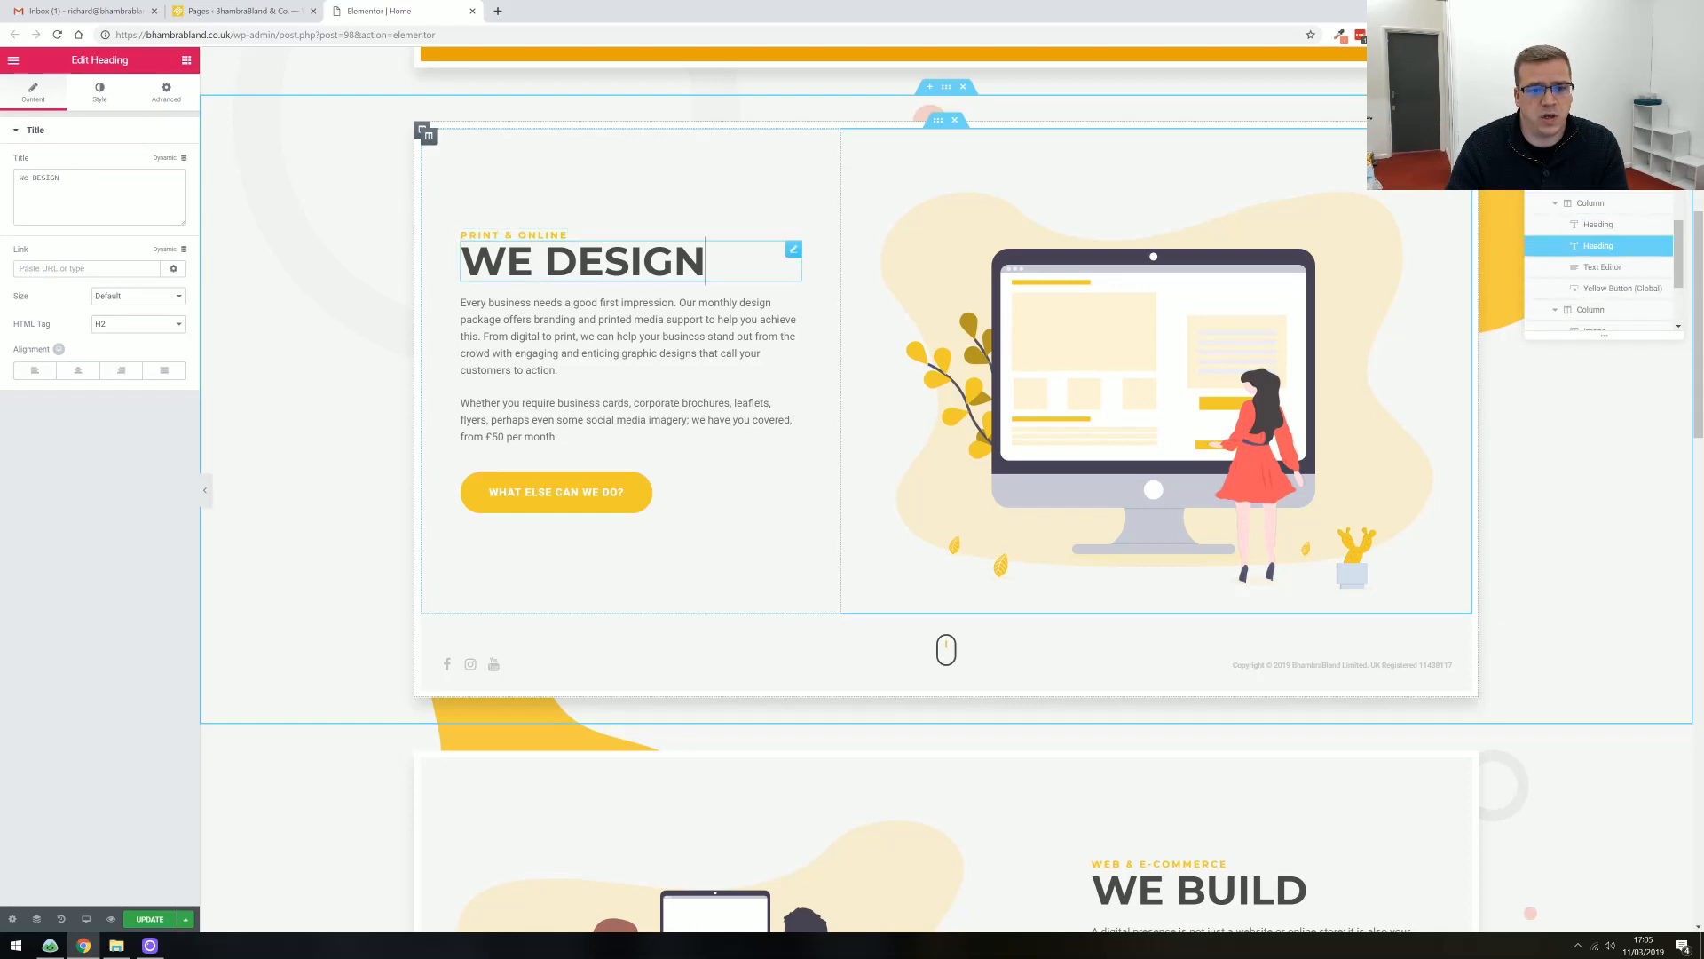
{"action": "left_click", "coordinate": [621, 436]}
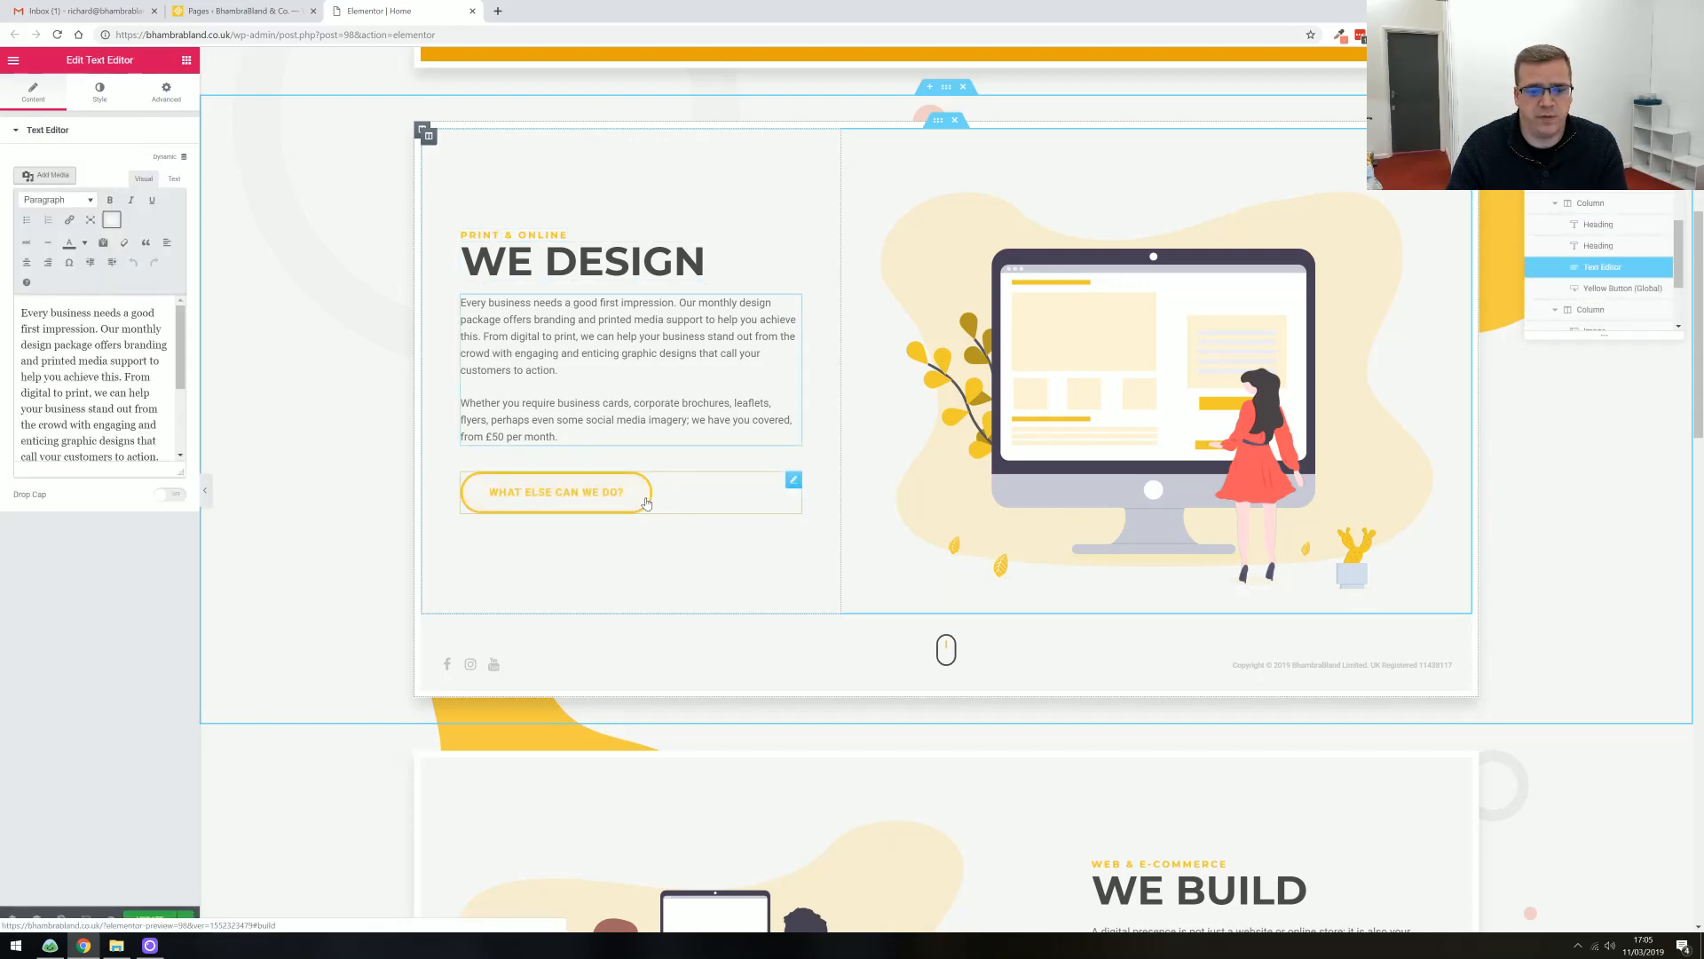
{"action": "left_click", "coordinate": [589, 493]}
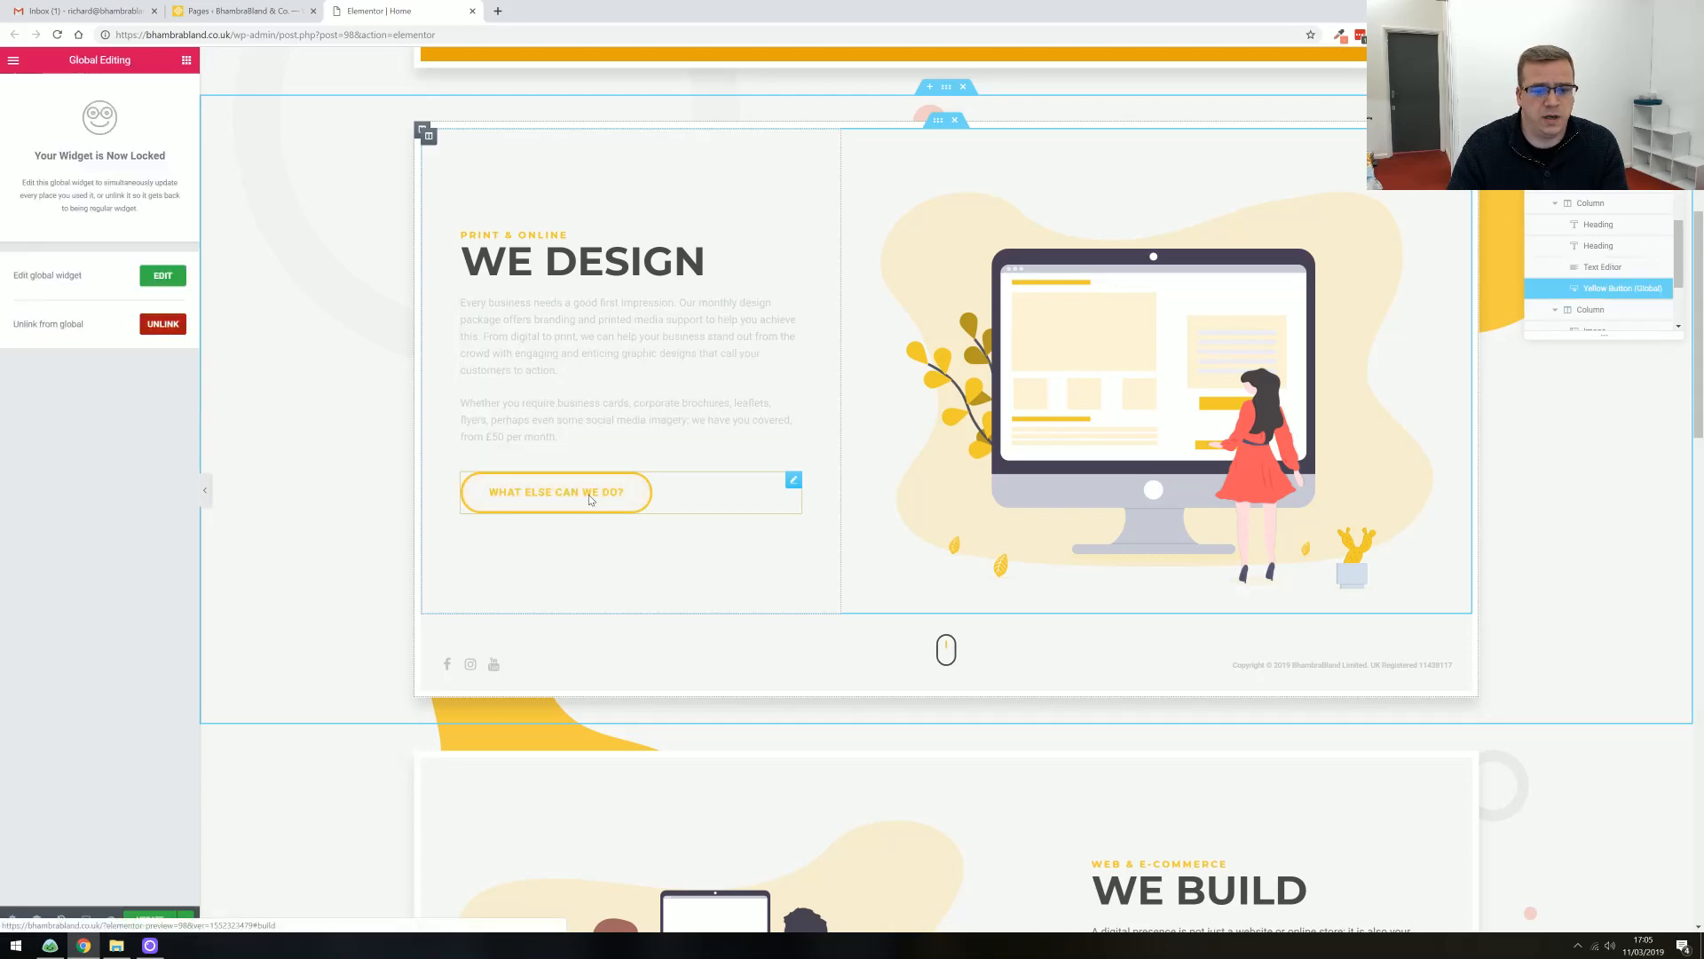
Glance at the We Build section and highlight the CSS ID in the hero section's advanced settings
{"action": "scroll", "coordinate": [577, 484], "scroll_direction": "down", "scroll_amount": 7}
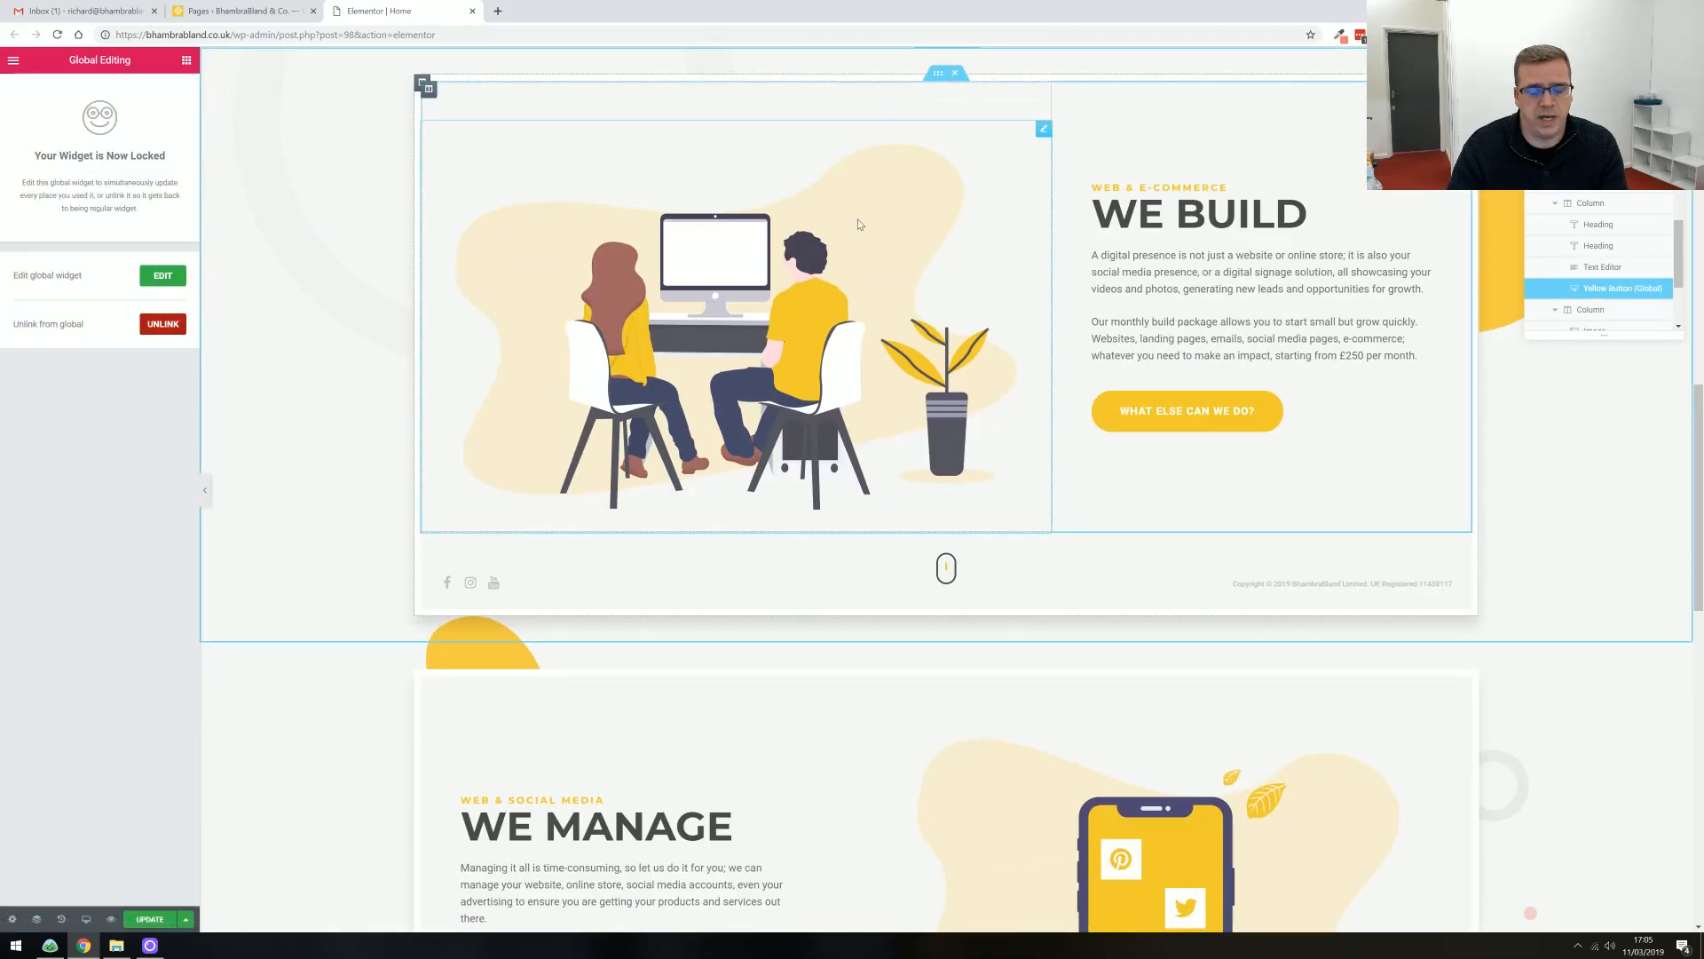
{"action": "scroll", "coordinate": [858, 225], "scroll_direction": "up", "scroll_amount": 13}
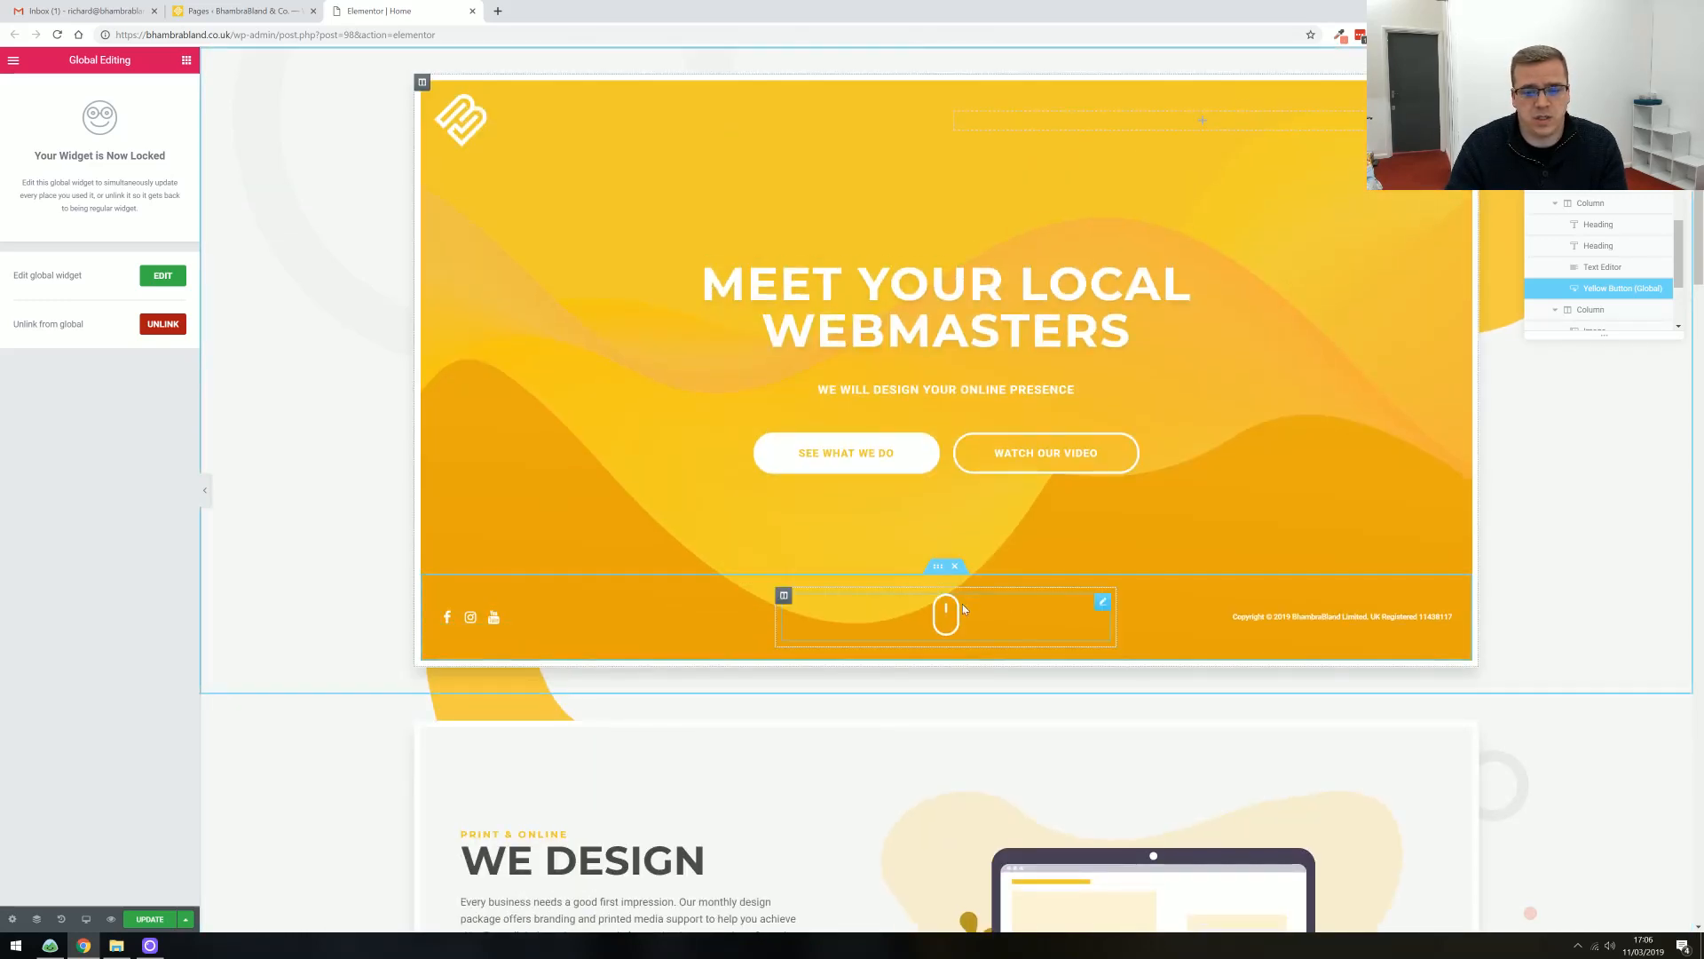
{"action": "scroll", "coordinate": [962, 604], "scroll_direction": "down", "scroll_amount": 2}
{"action": "scroll", "coordinate": [622, 399], "scroll_direction": "up", "scroll_amount": 2}
{"action": "right_click", "coordinate": [275, 165]}
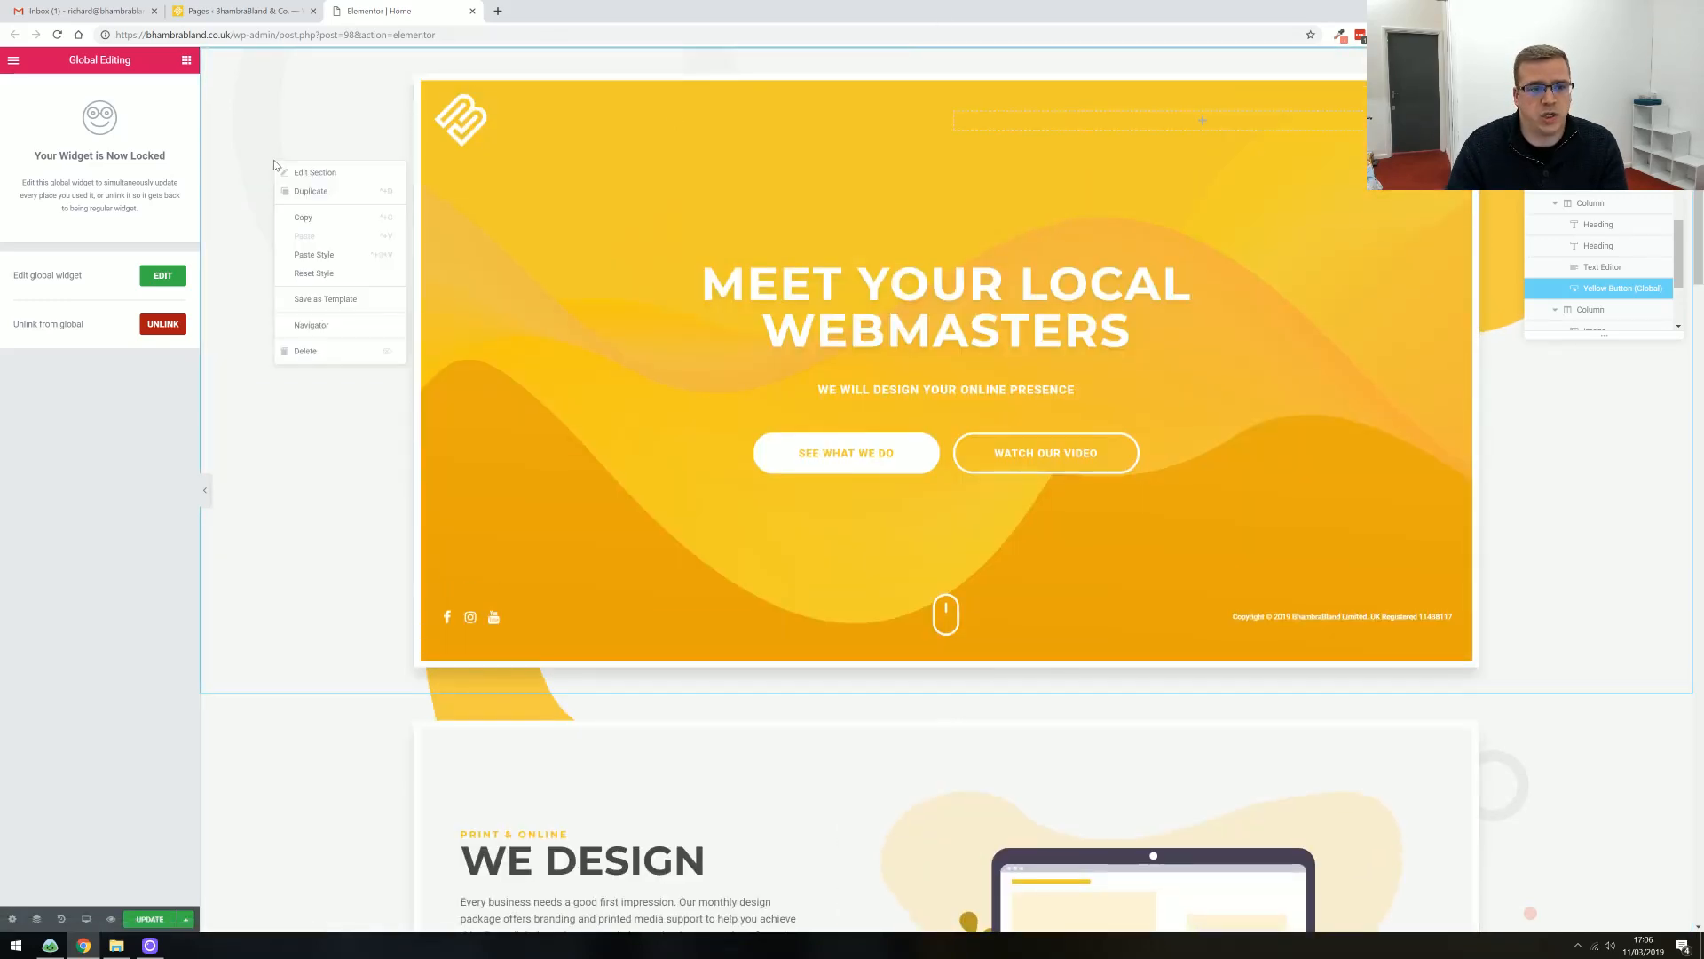
{"action": "left_click", "coordinate": [311, 172]}
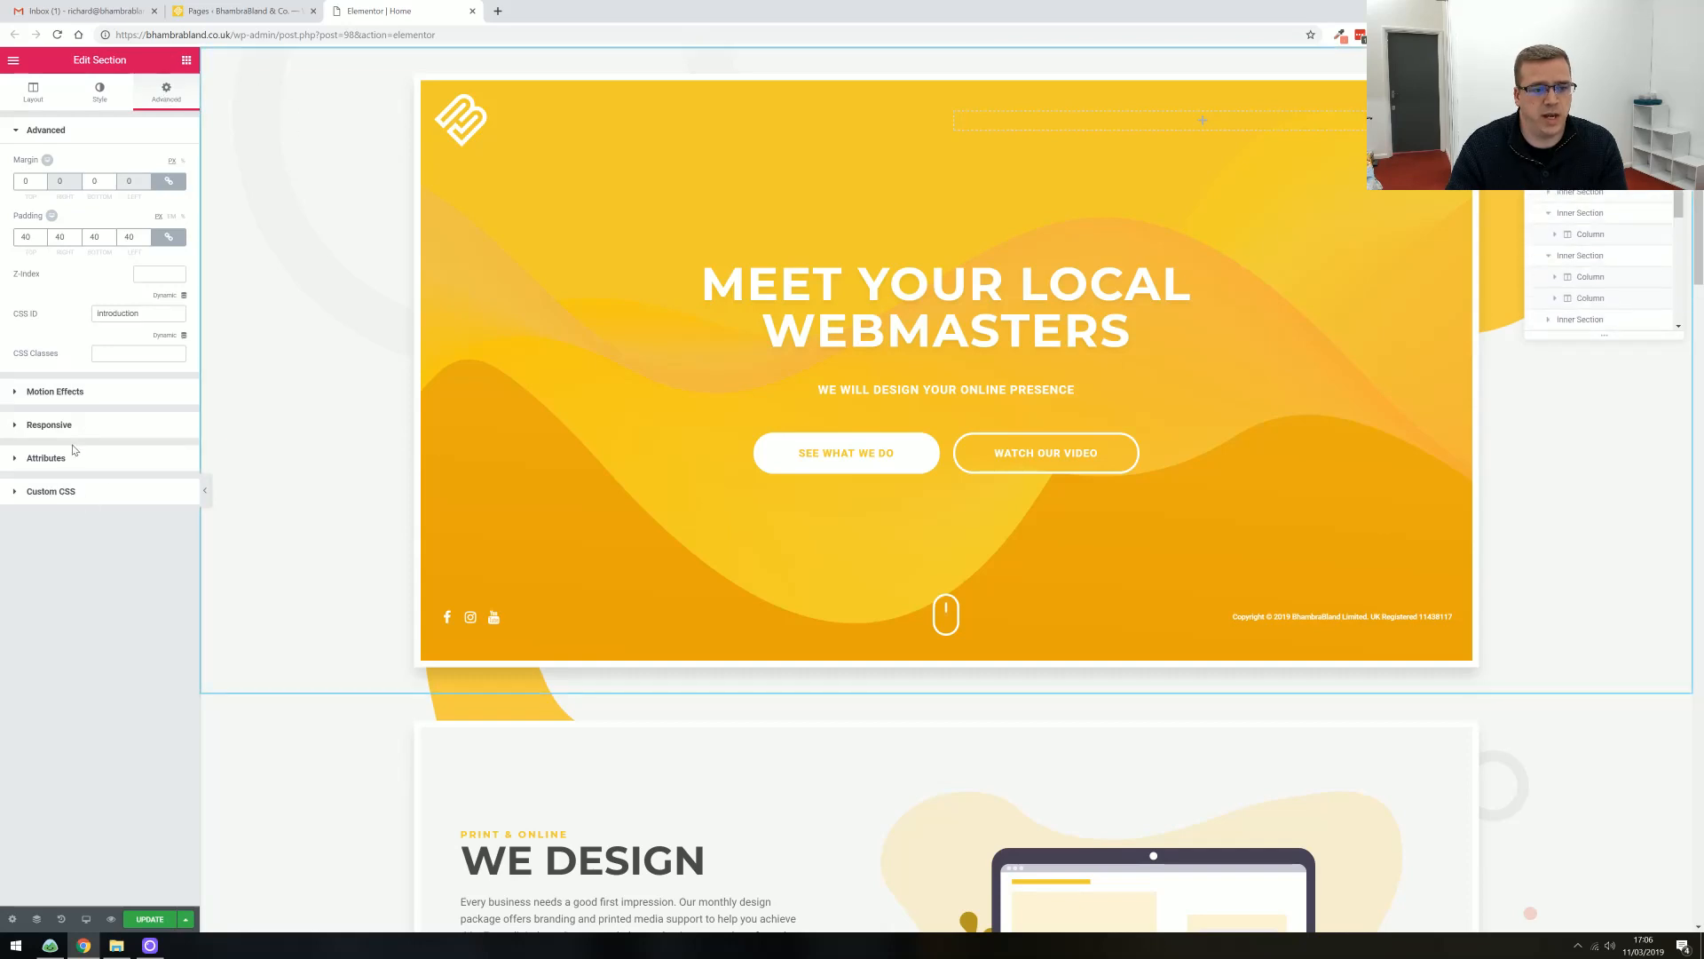
{"action": "left_click_drag", "start_coordinate": [156, 313], "coordinate": [60, 318]}
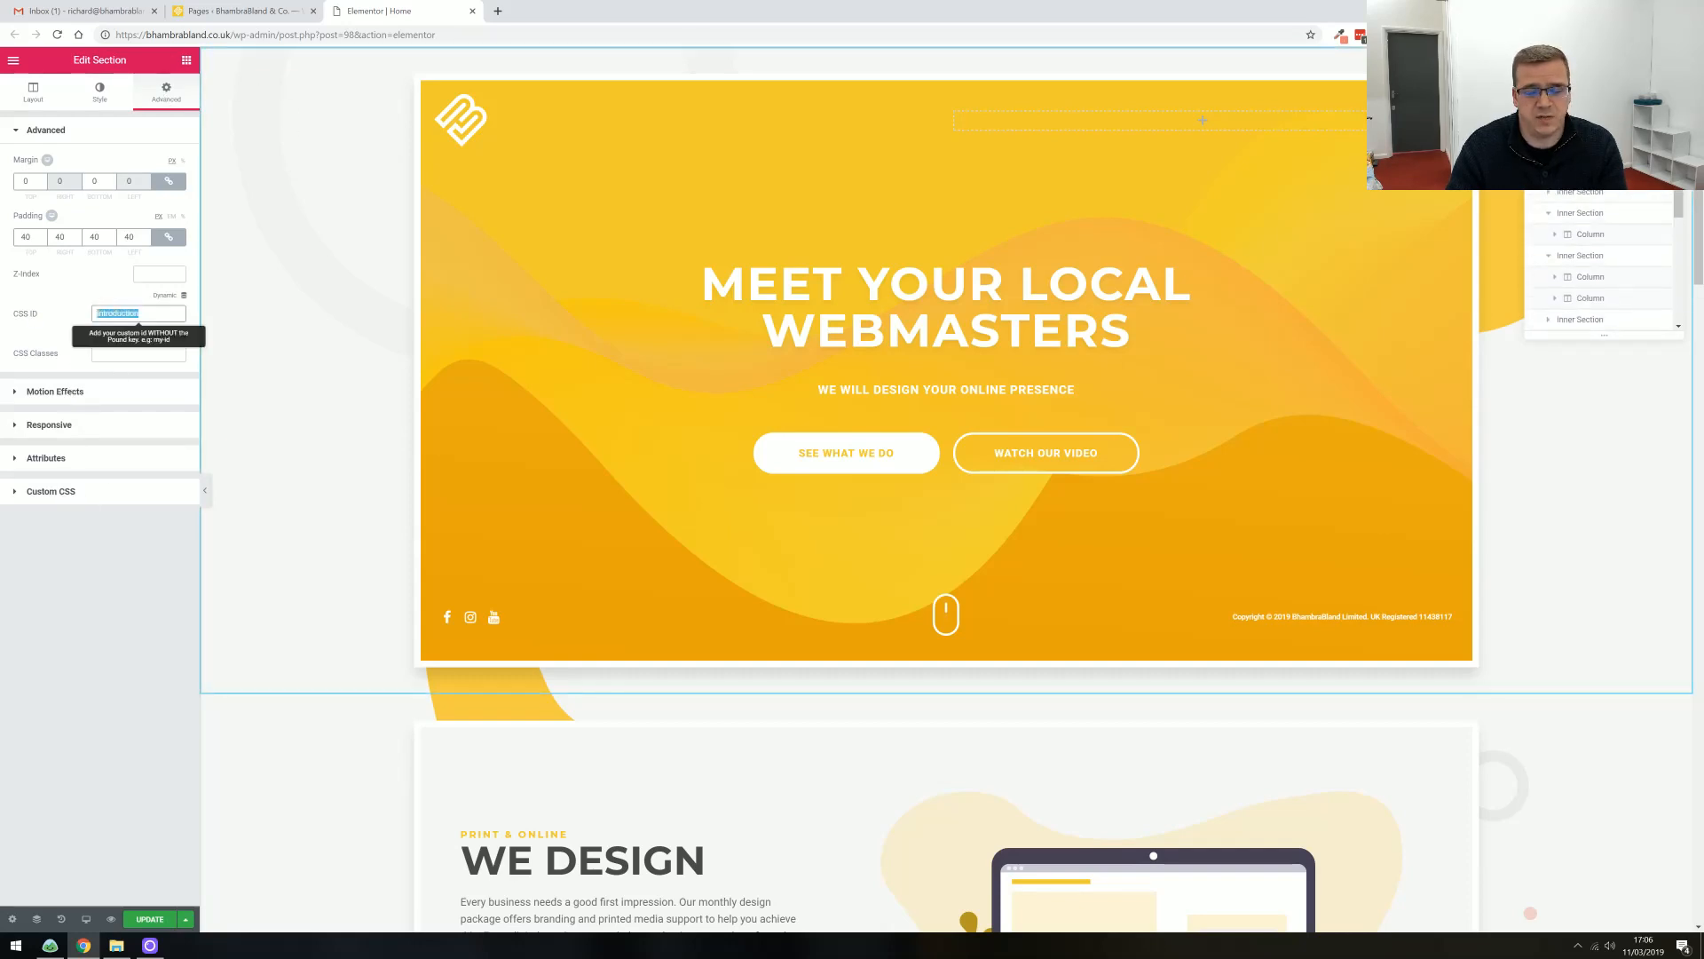
Highlight the CSS ID in the We Design section's advanced settings
{"action": "scroll", "coordinate": [296, 423], "scroll_direction": "down", "scroll_amount": 4}
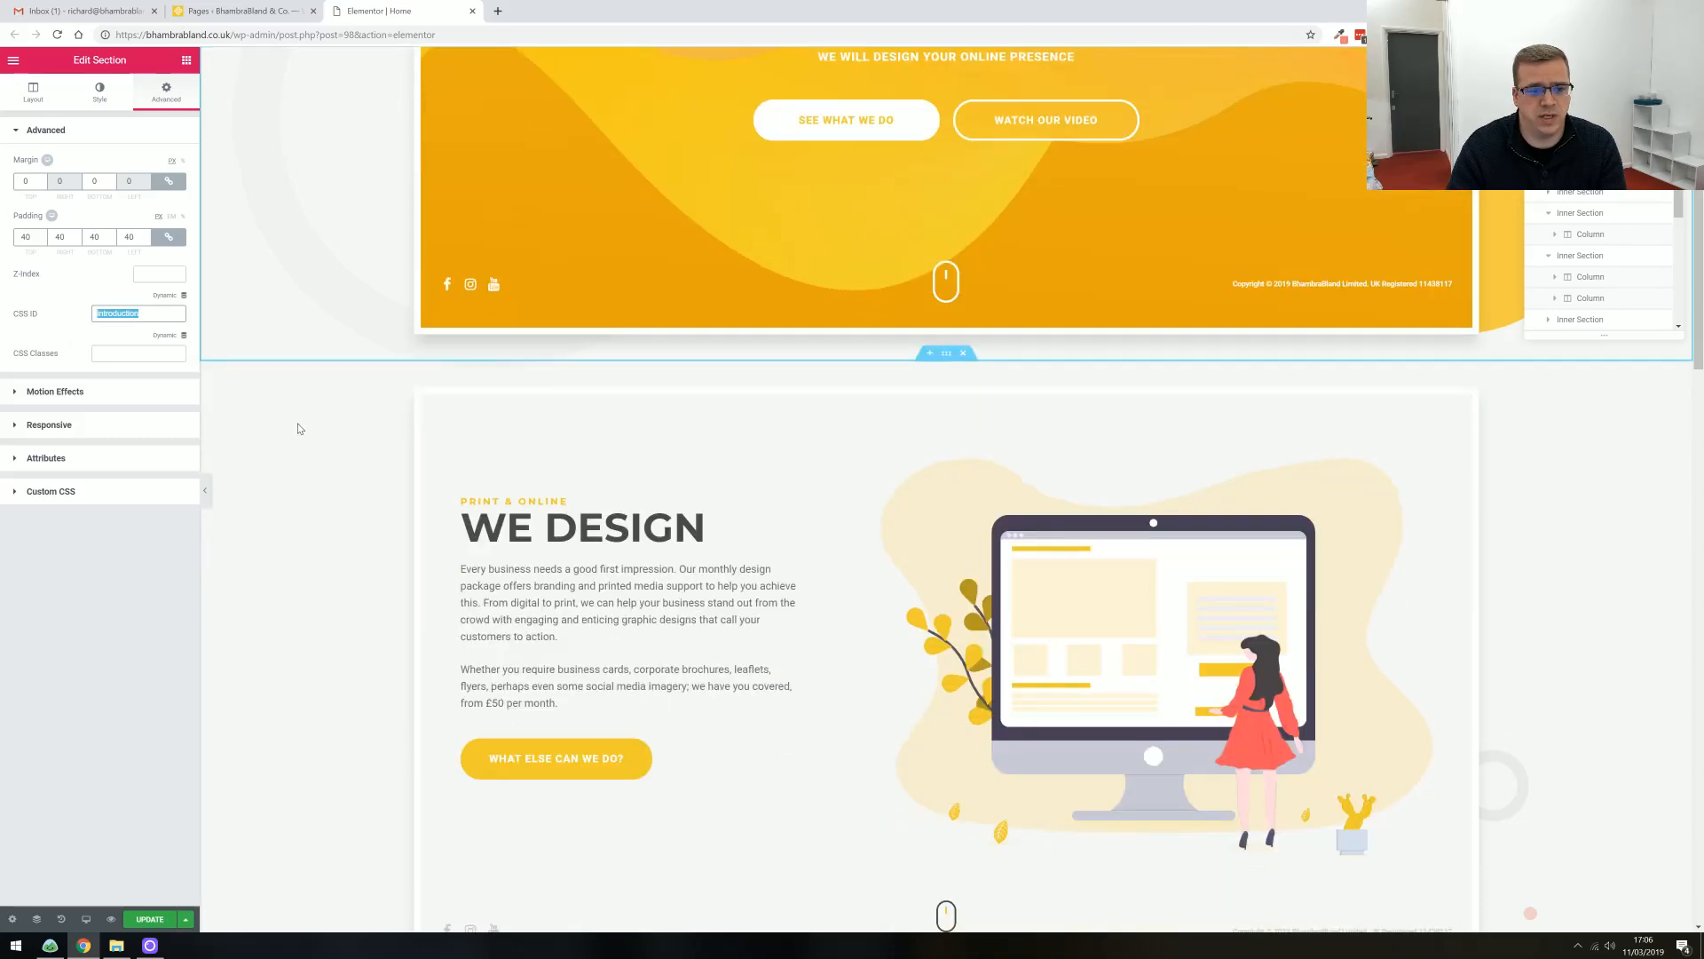
{"action": "right_click", "coordinate": [947, 353]}
{"action": "left_click", "coordinate": [964, 383]}
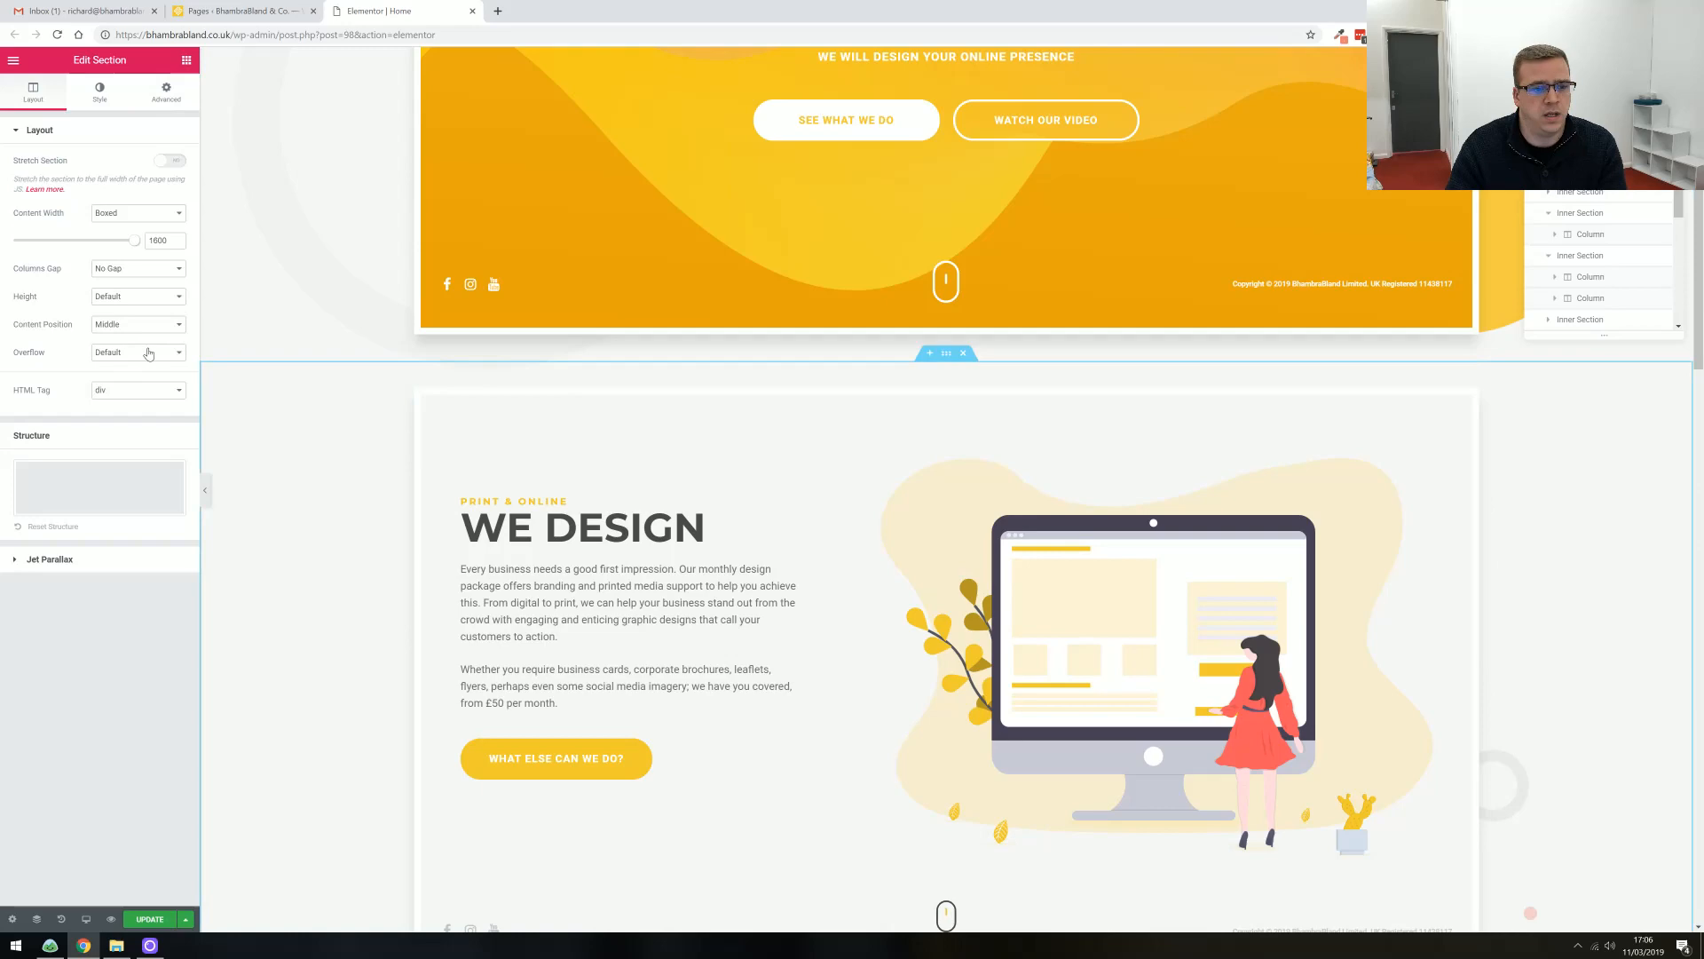
{"action": "left_click", "coordinate": [166, 93]}
{"action": "double_click", "coordinate": [108, 314]}
Look over the remaining page sections from We Build down to Let's Talk
{"action": "scroll", "coordinate": [490, 442], "scroll_direction": "down", "scroll_amount": 3}
{"action": "scroll", "coordinate": [489, 441], "scroll_direction": "down", "scroll_amount": 4}
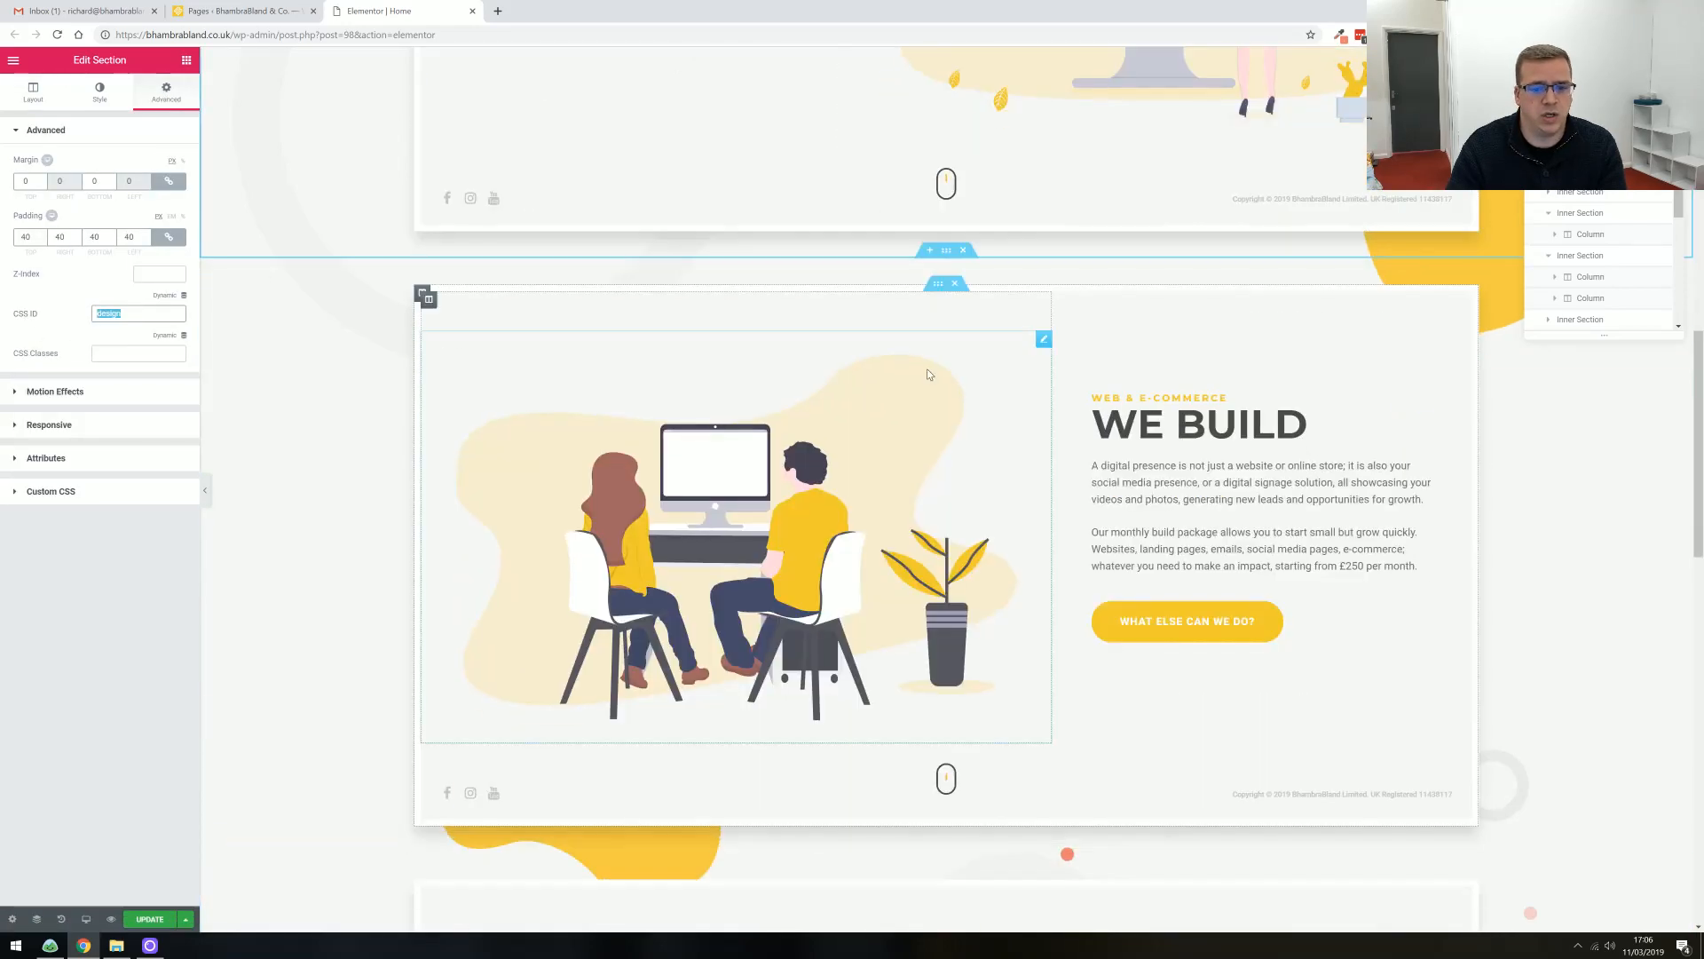
{"action": "scroll", "coordinate": [445, 573], "scroll_direction": "down", "scroll_amount": 8}
{"action": "scroll", "coordinate": [445, 573], "scroll_direction": "down", "scroll_amount": 6}
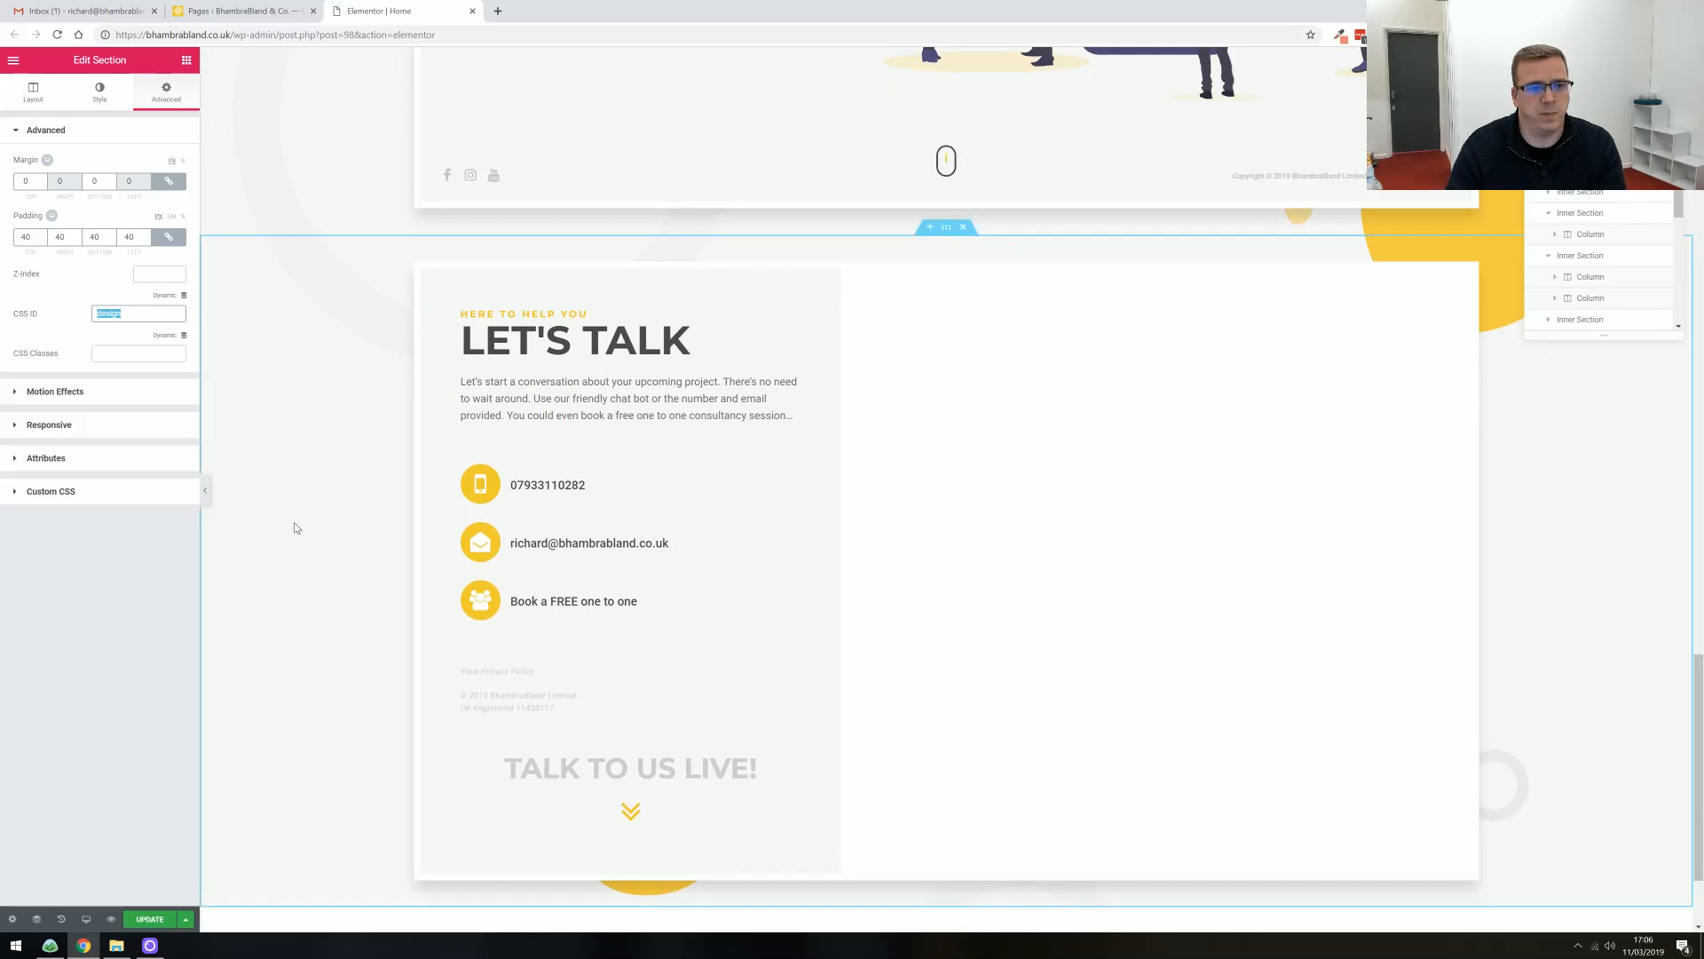
Reopen the hero section's advanced settings to review its CSS ID, and return to the We Design section
{"action": "scroll", "coordinate": [297, 532], "scroll_direction": "up", "scroll_amount": 20}
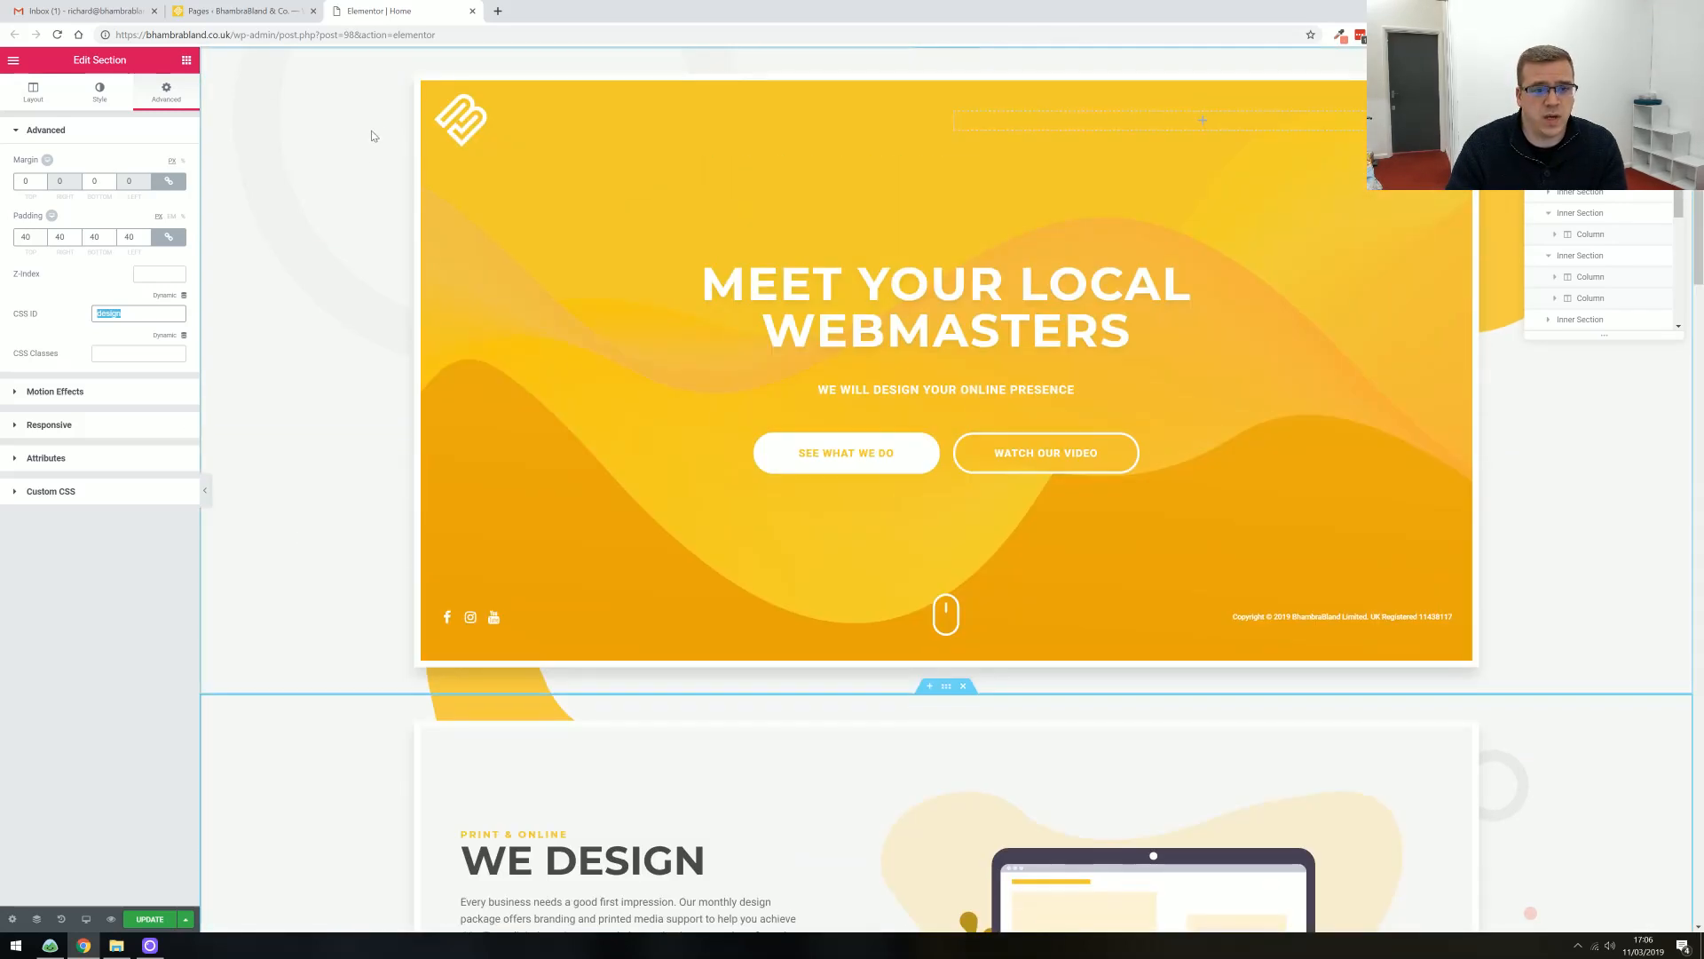
{"action": "right_click", "coordinate": [232, 87]}
{"action": "left_click", "coordinate": [266, 97]}
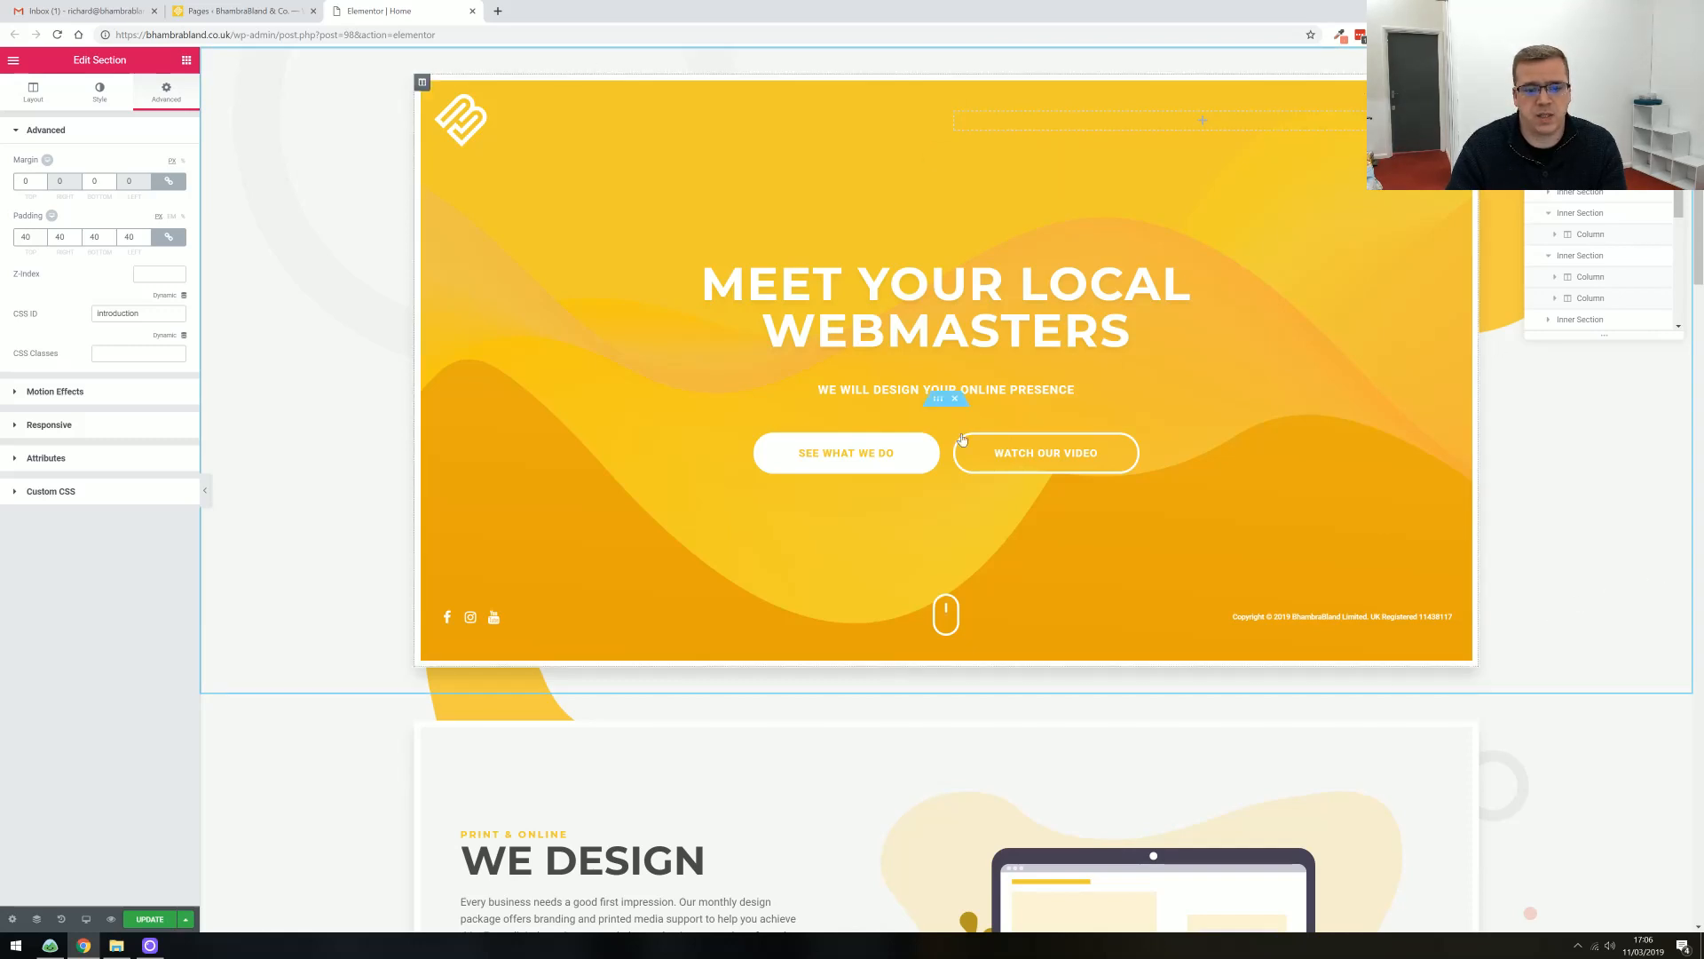
{"action": "scroll", "coordinate": [881, 403], "scroll_direction": "down", "scroll_amount": 5}
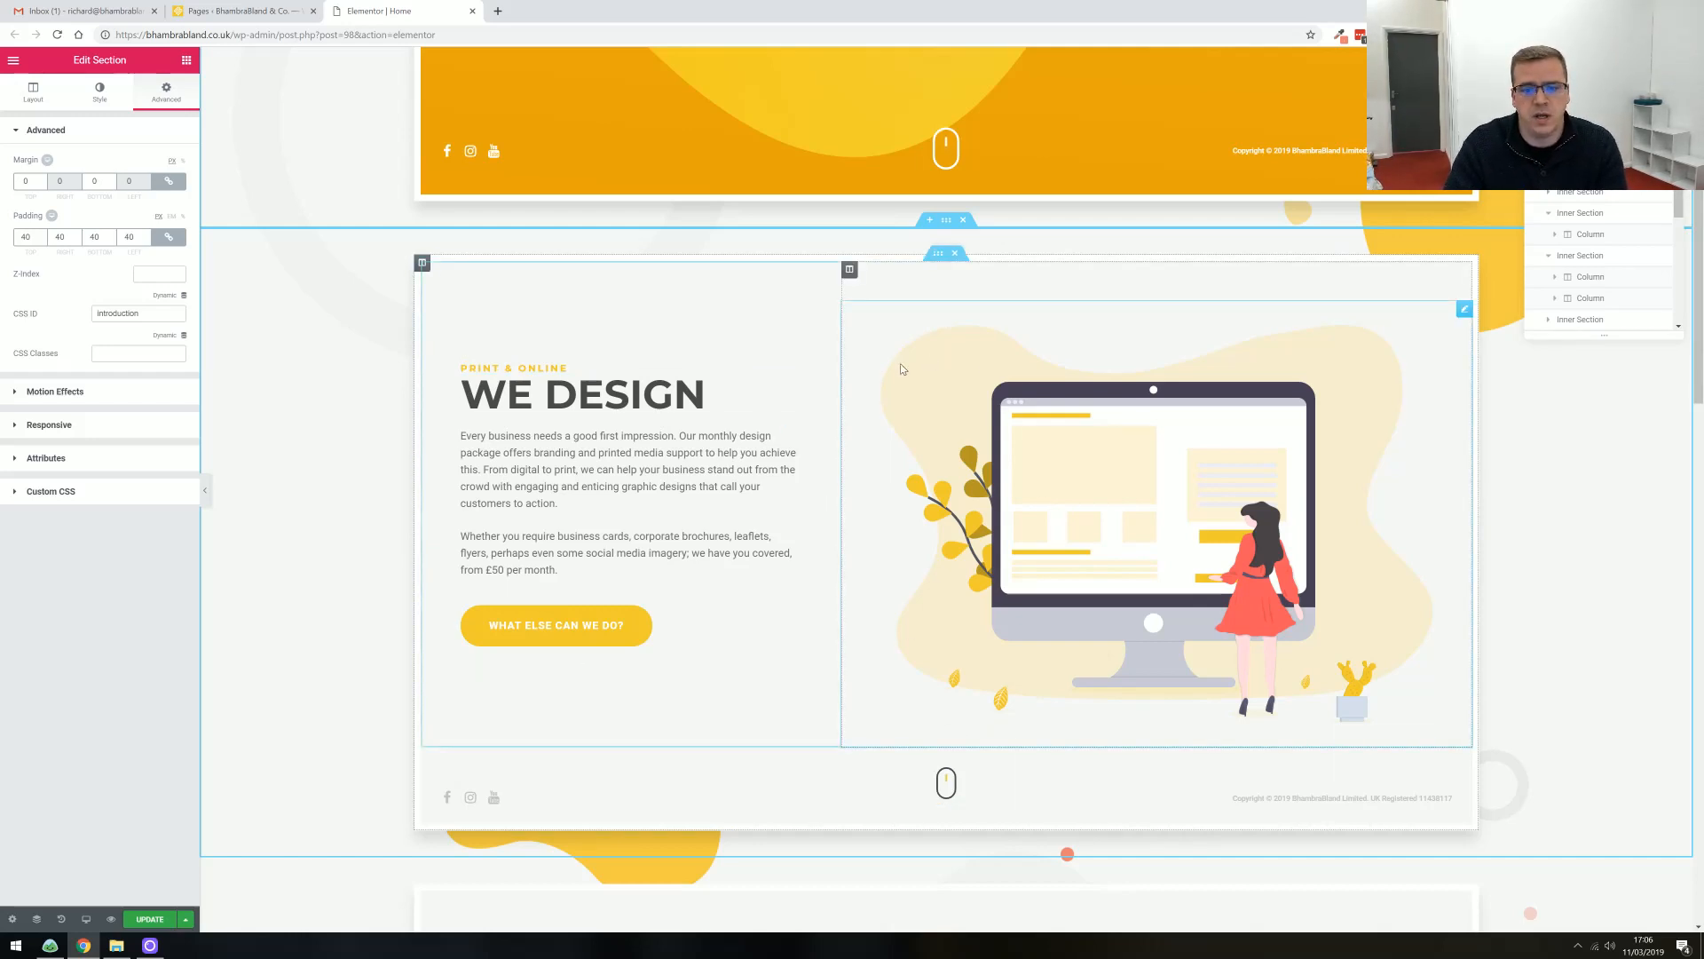
Return to the hero section and follow its mouse scroll icon to We Design, then that section's icon to We Build
{"action": "scroll", "coordinate": [799, 462], "scroll_direction": "up", "scroll_amount": 5}
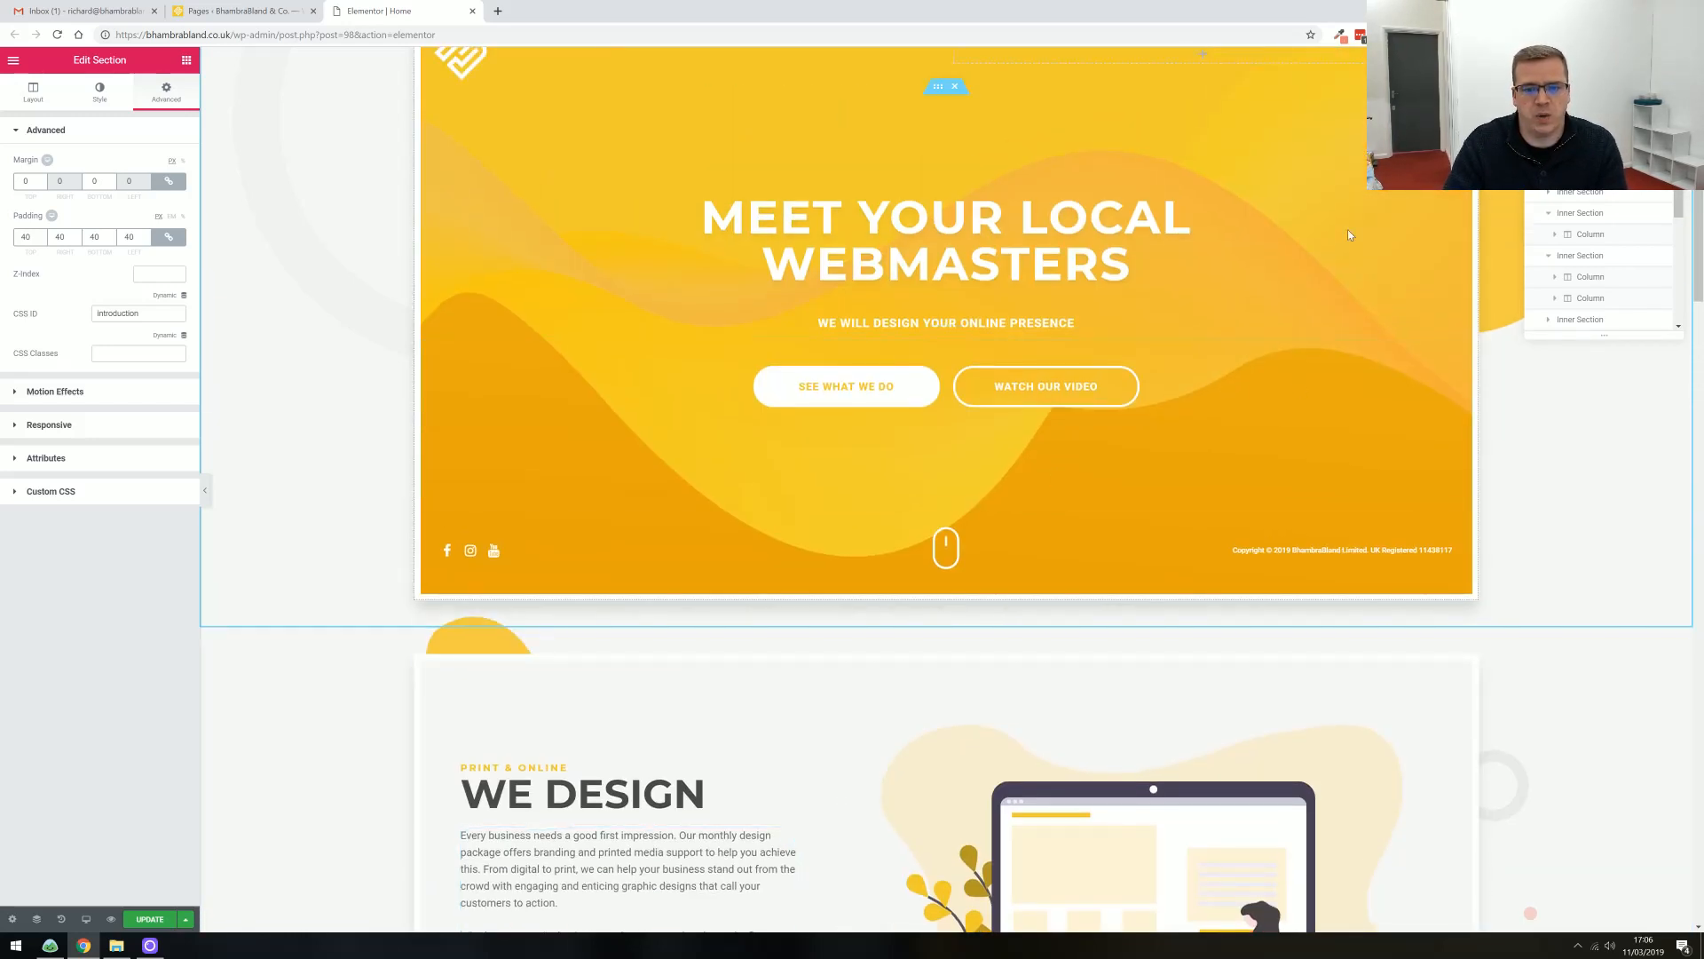
{"action": "scroll", "coordinate": [887, 400], "scroll_direction": "up", "scroll_amount": 1}
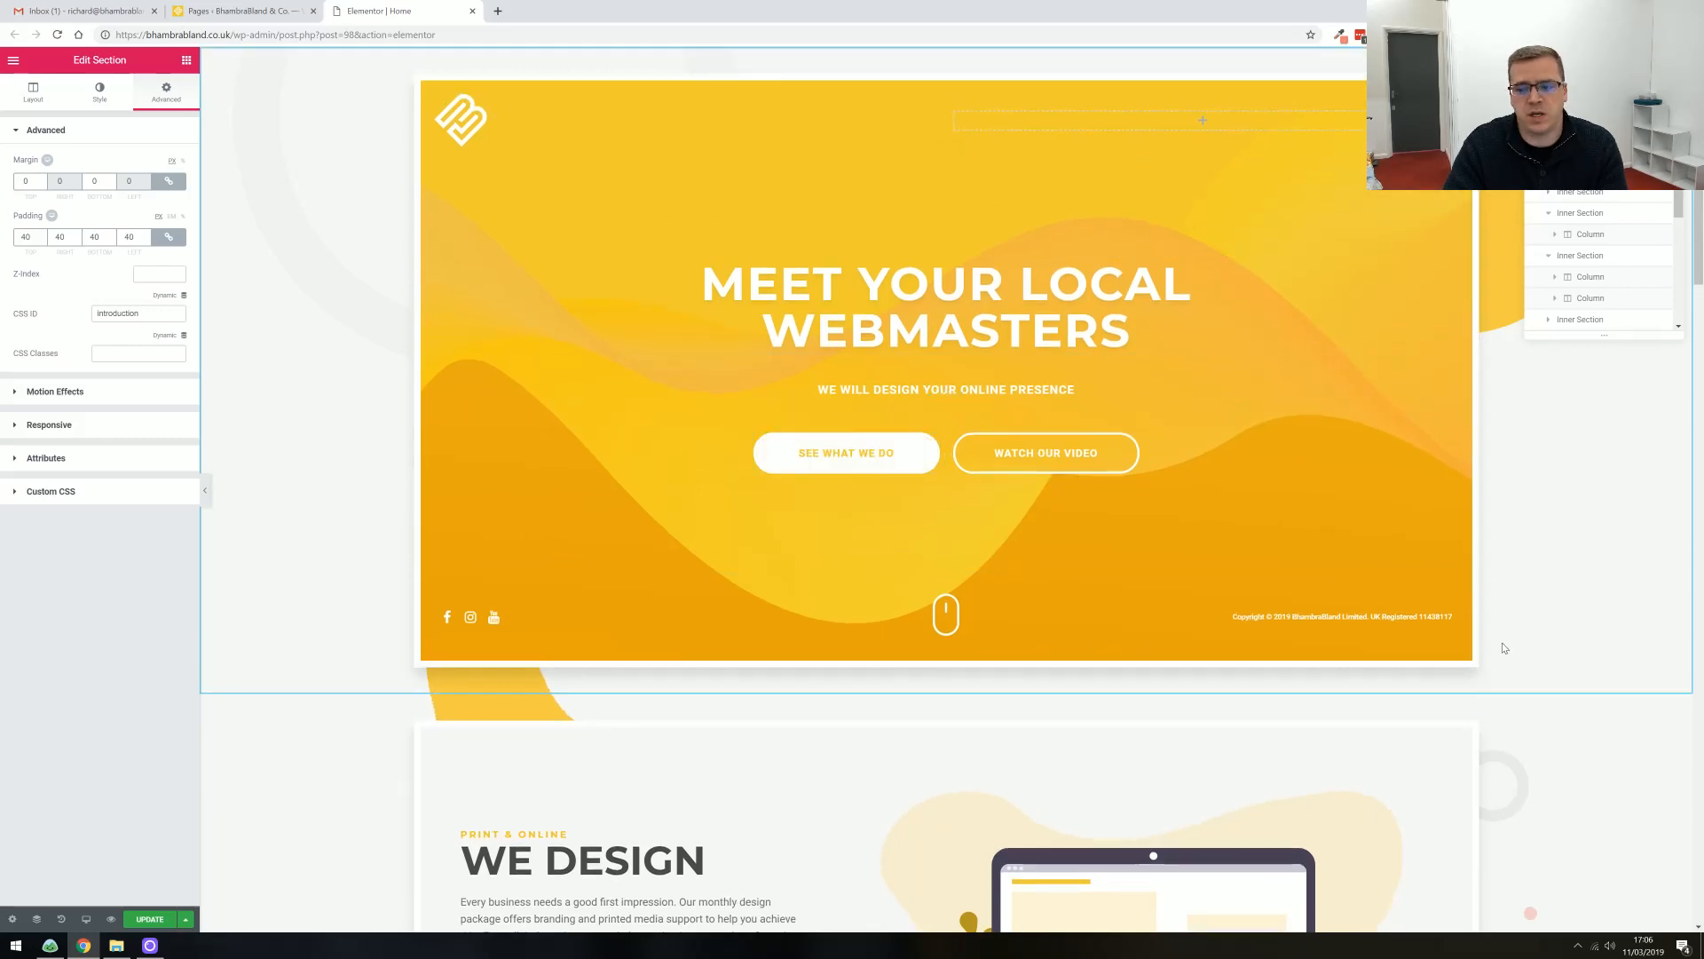
{"action": "left_click", "coordinate": [927, 612]}
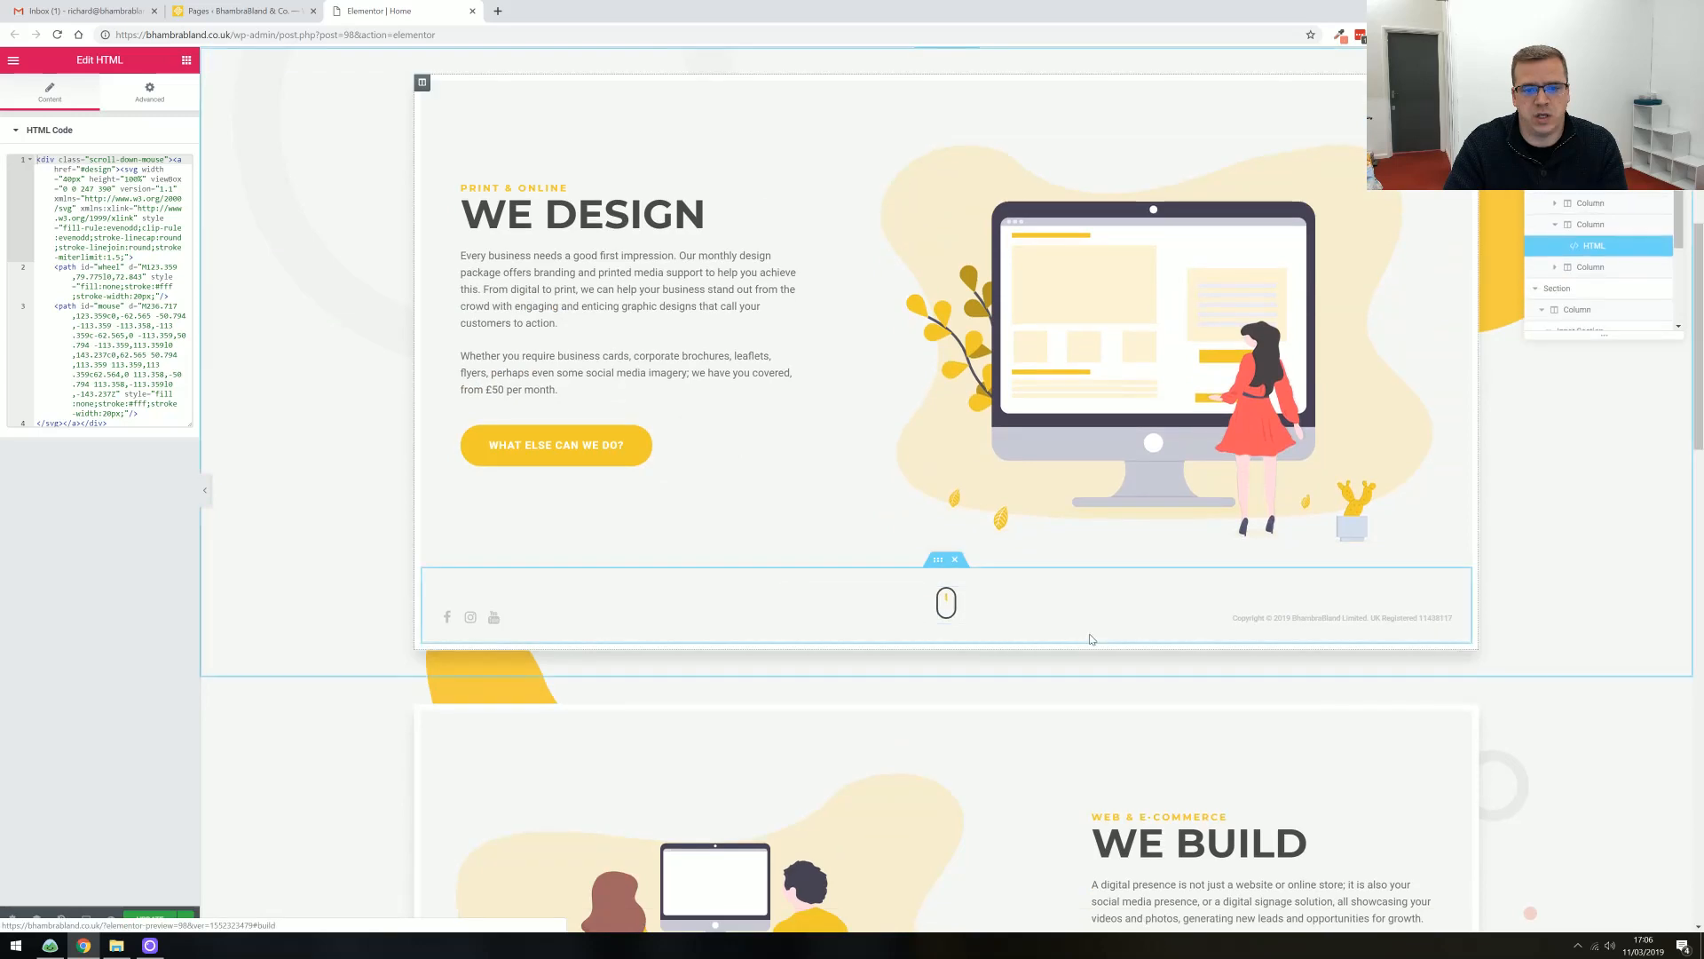
{"action": "left_click", "coordinate": [946, 607]}
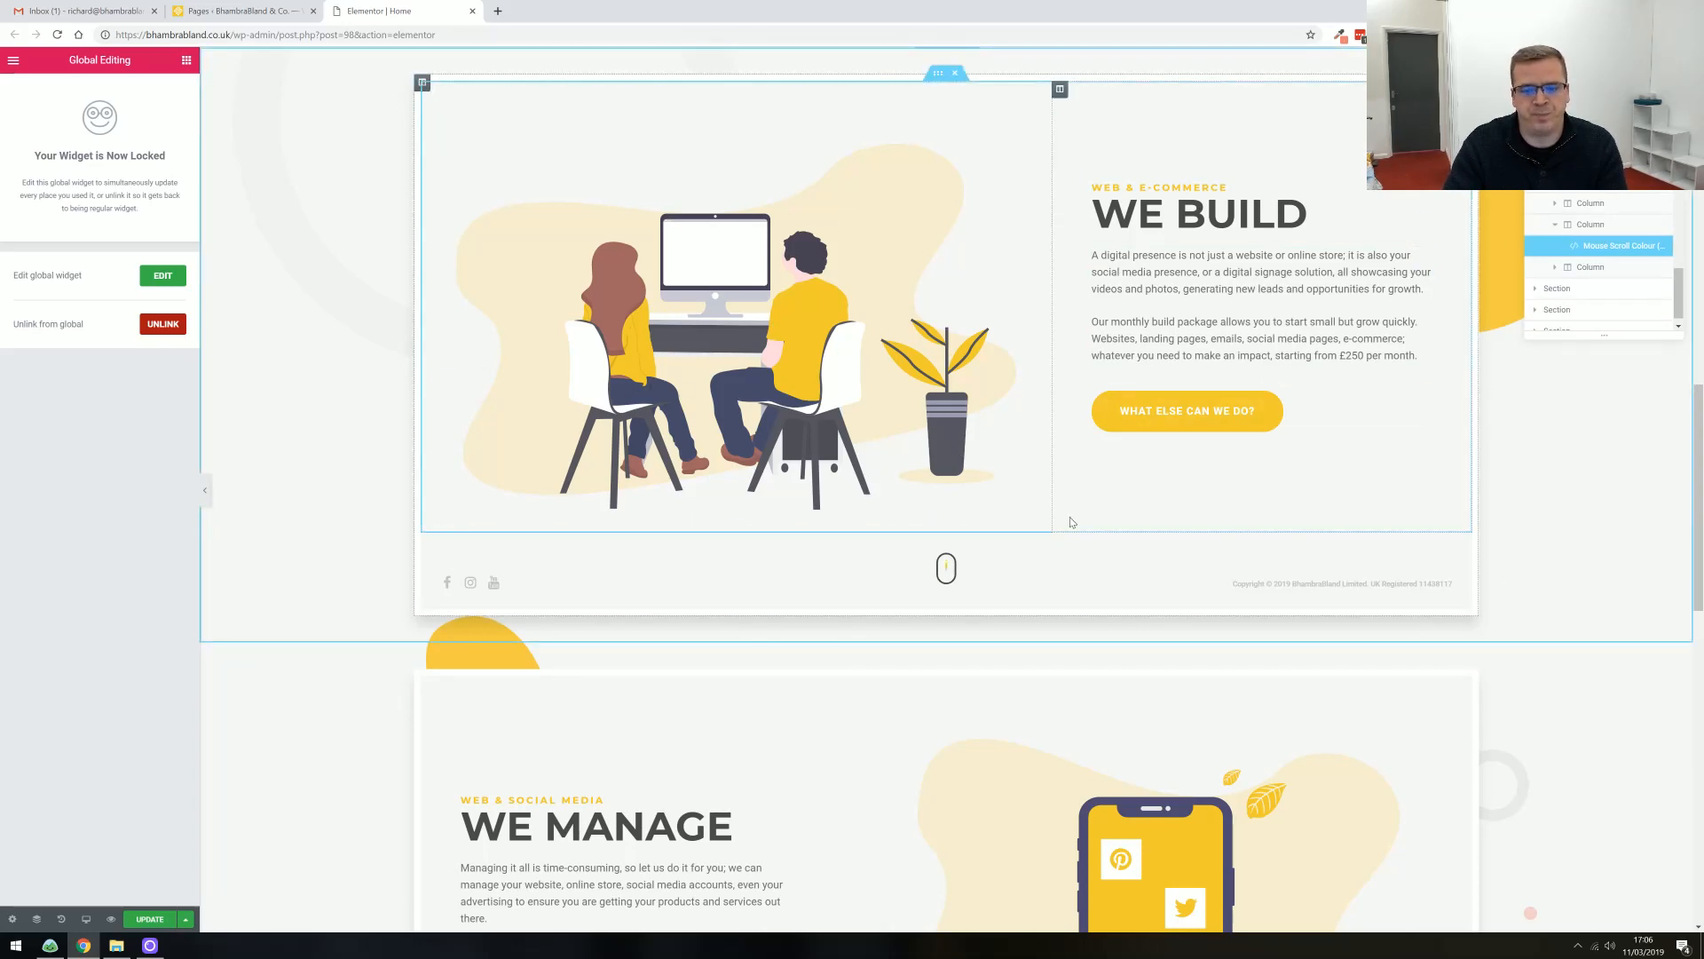
Inspect the HTML code of the empty-looking chat widget in the Let's Talk section
{"action": "scroll", "coordinate": [888, 399], "scroll_direction": "down", "scroll_amount": 9}
{"action": "scroll", "coordinate": [748, 409], "scroll_direction": "down", "scroll_amount": 5}
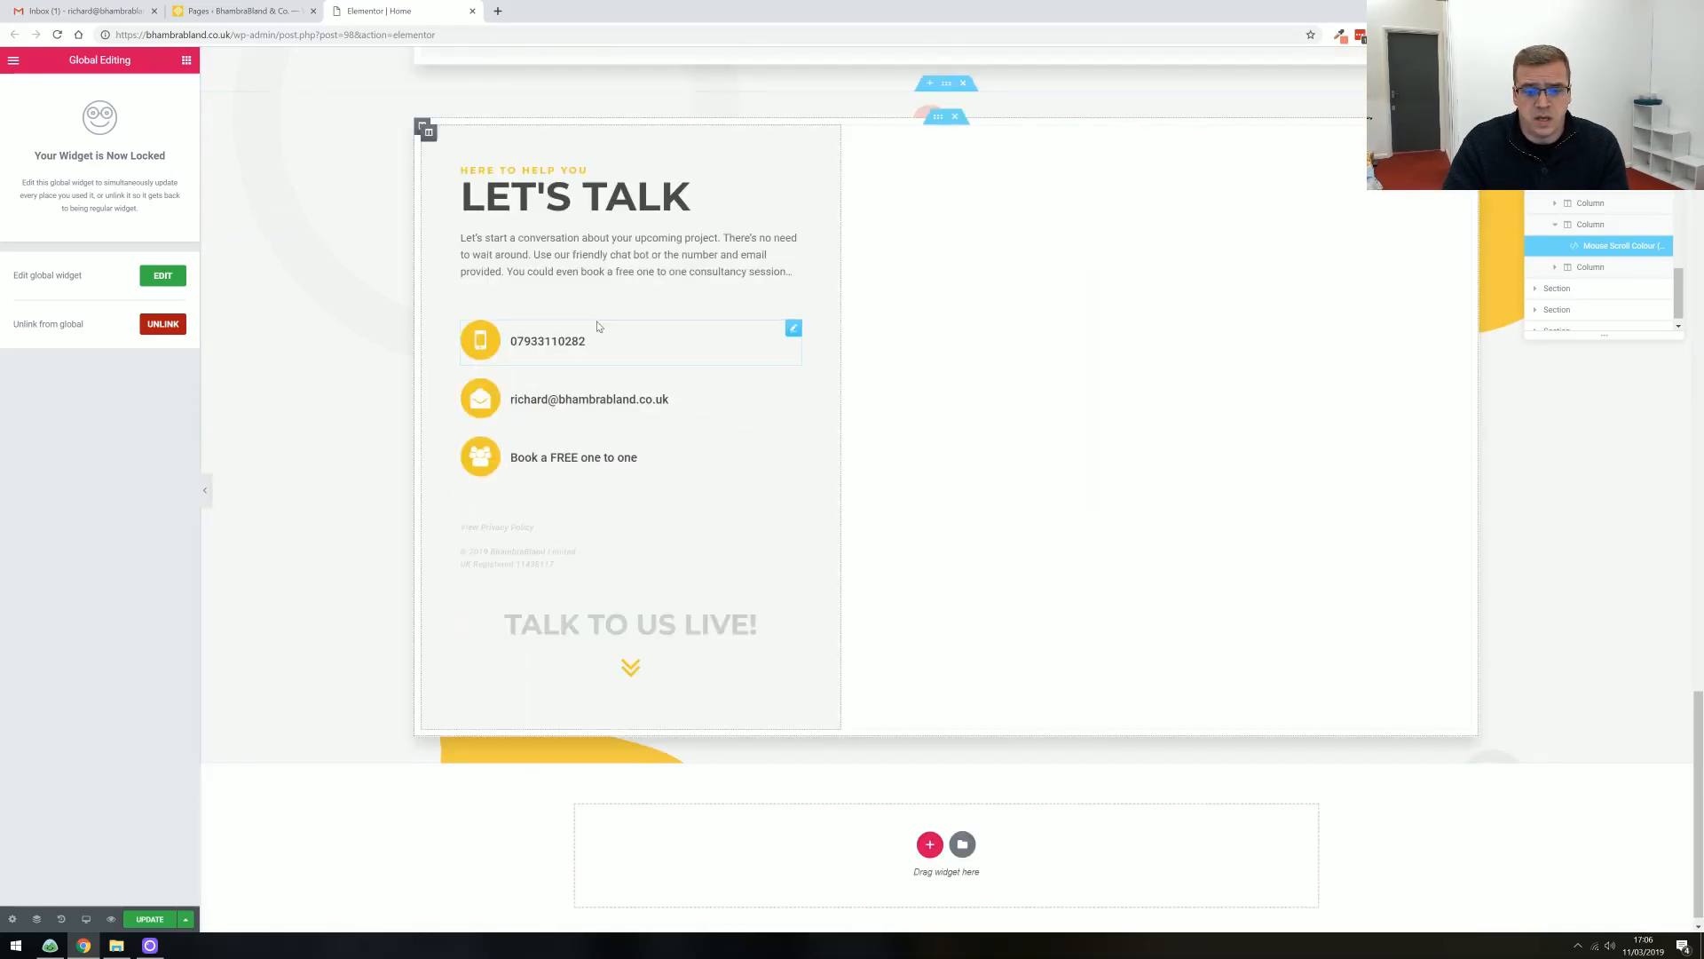
{"action": "scroll", "coordinate": [1154, 630], "scroll_direction": "up", "scroll_amount": 1}
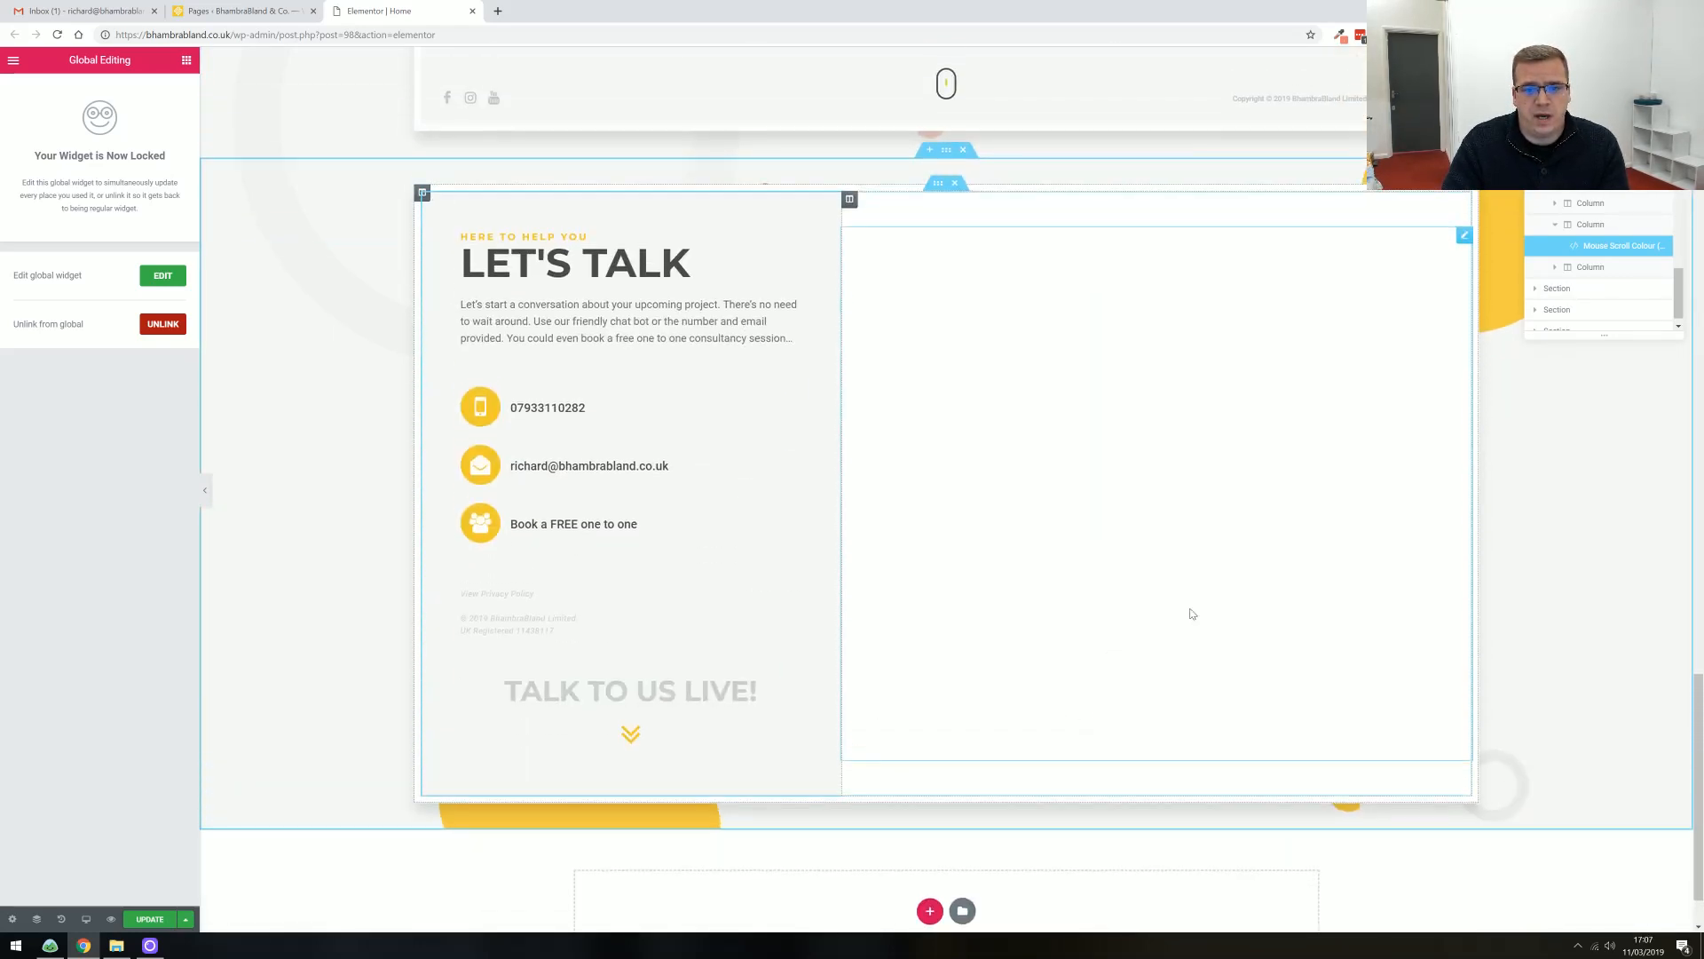
{"action": "left_click", "coordinate": [1083, 373]}
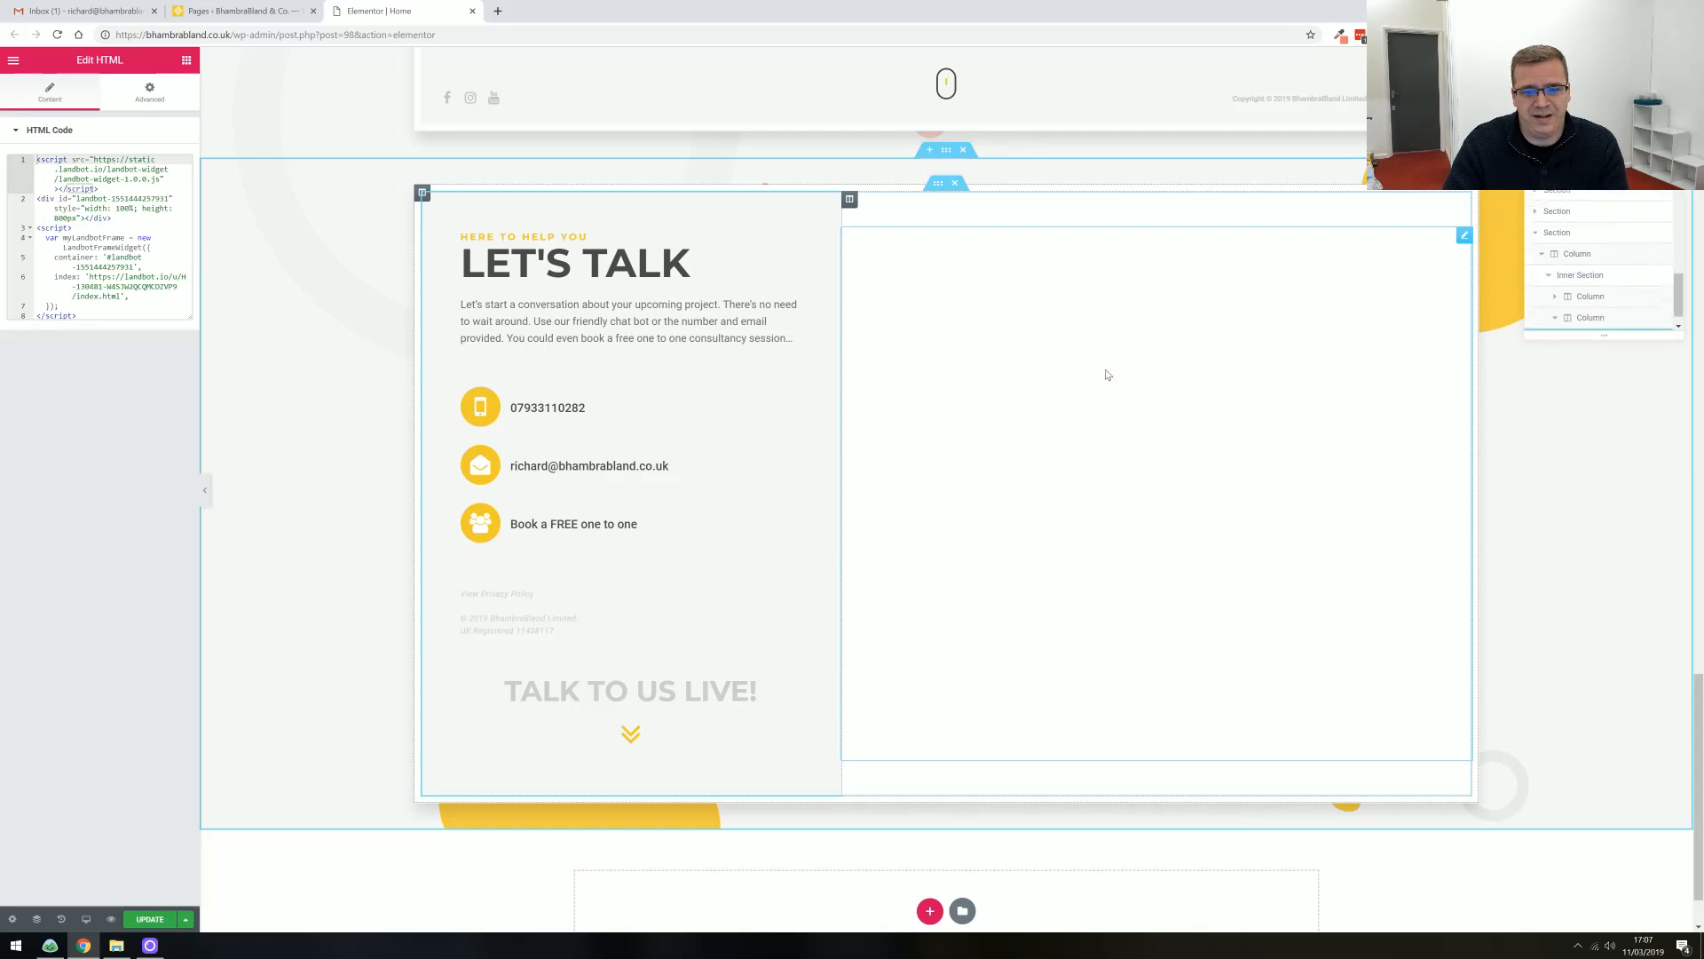
Open the live website in a new browser tab from the WordPress admin and switch to it
{"action": "left_click", "coordinate": [229, 12]}
{"action": "right_click", "coordinate": [81, 58]}
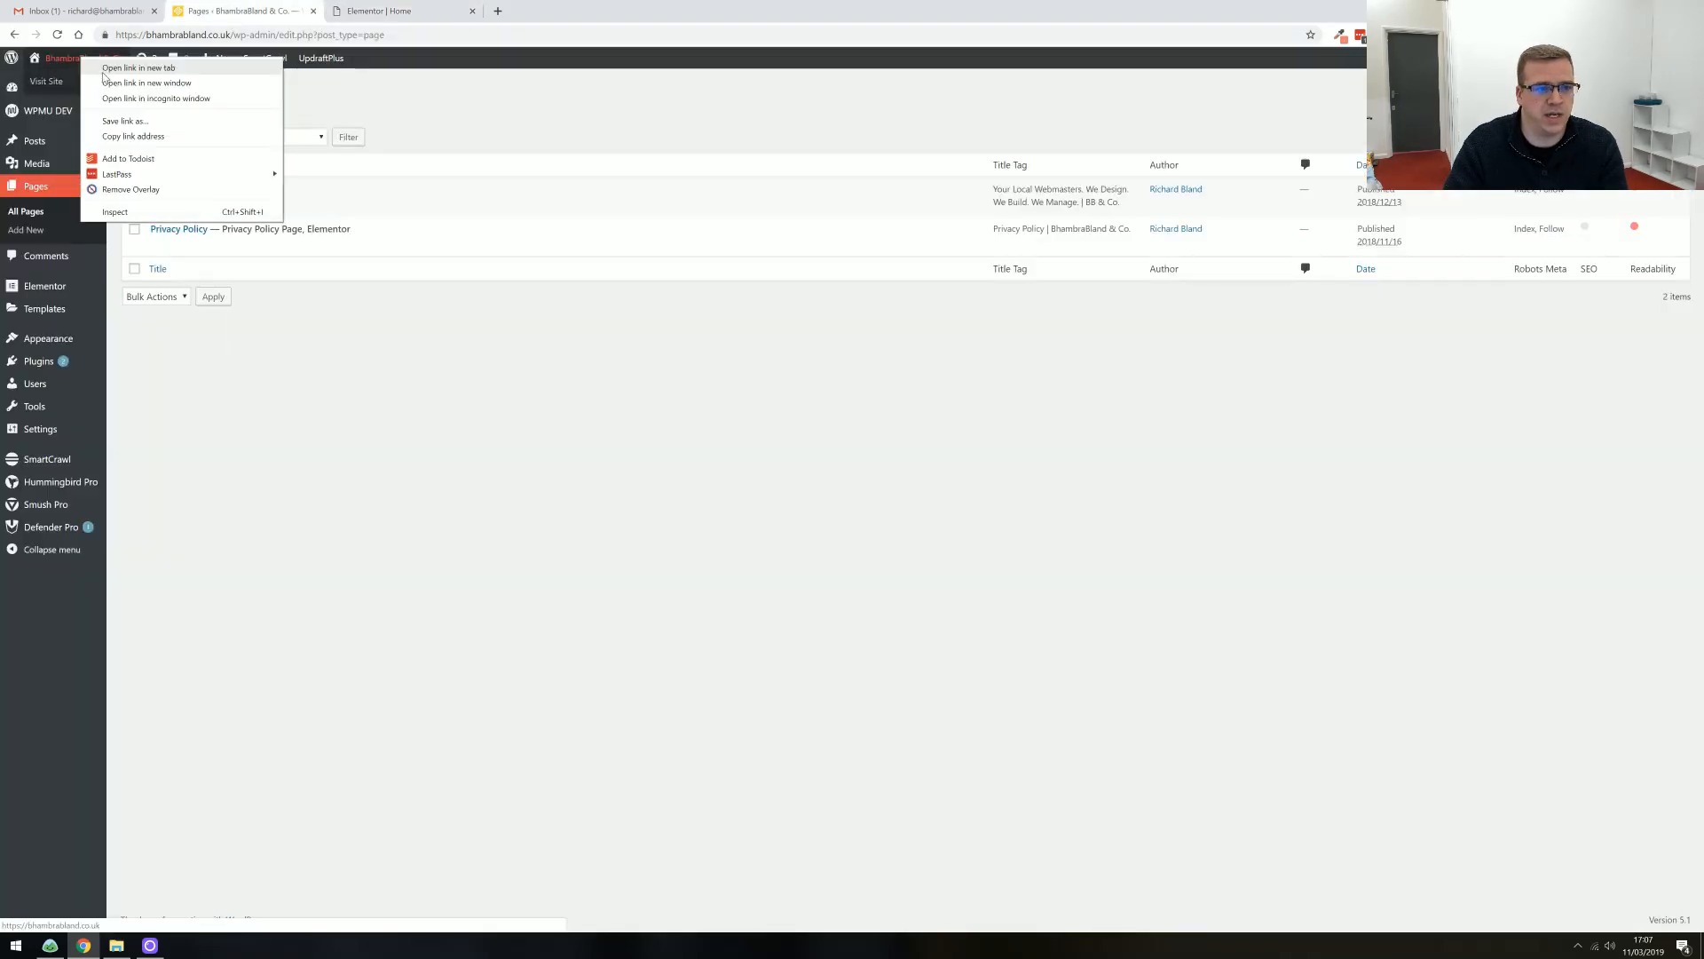
{"action": "left_click", "coordinate": [101, 68]}
{"action": "left_click", "coordinate": [570, 9]}
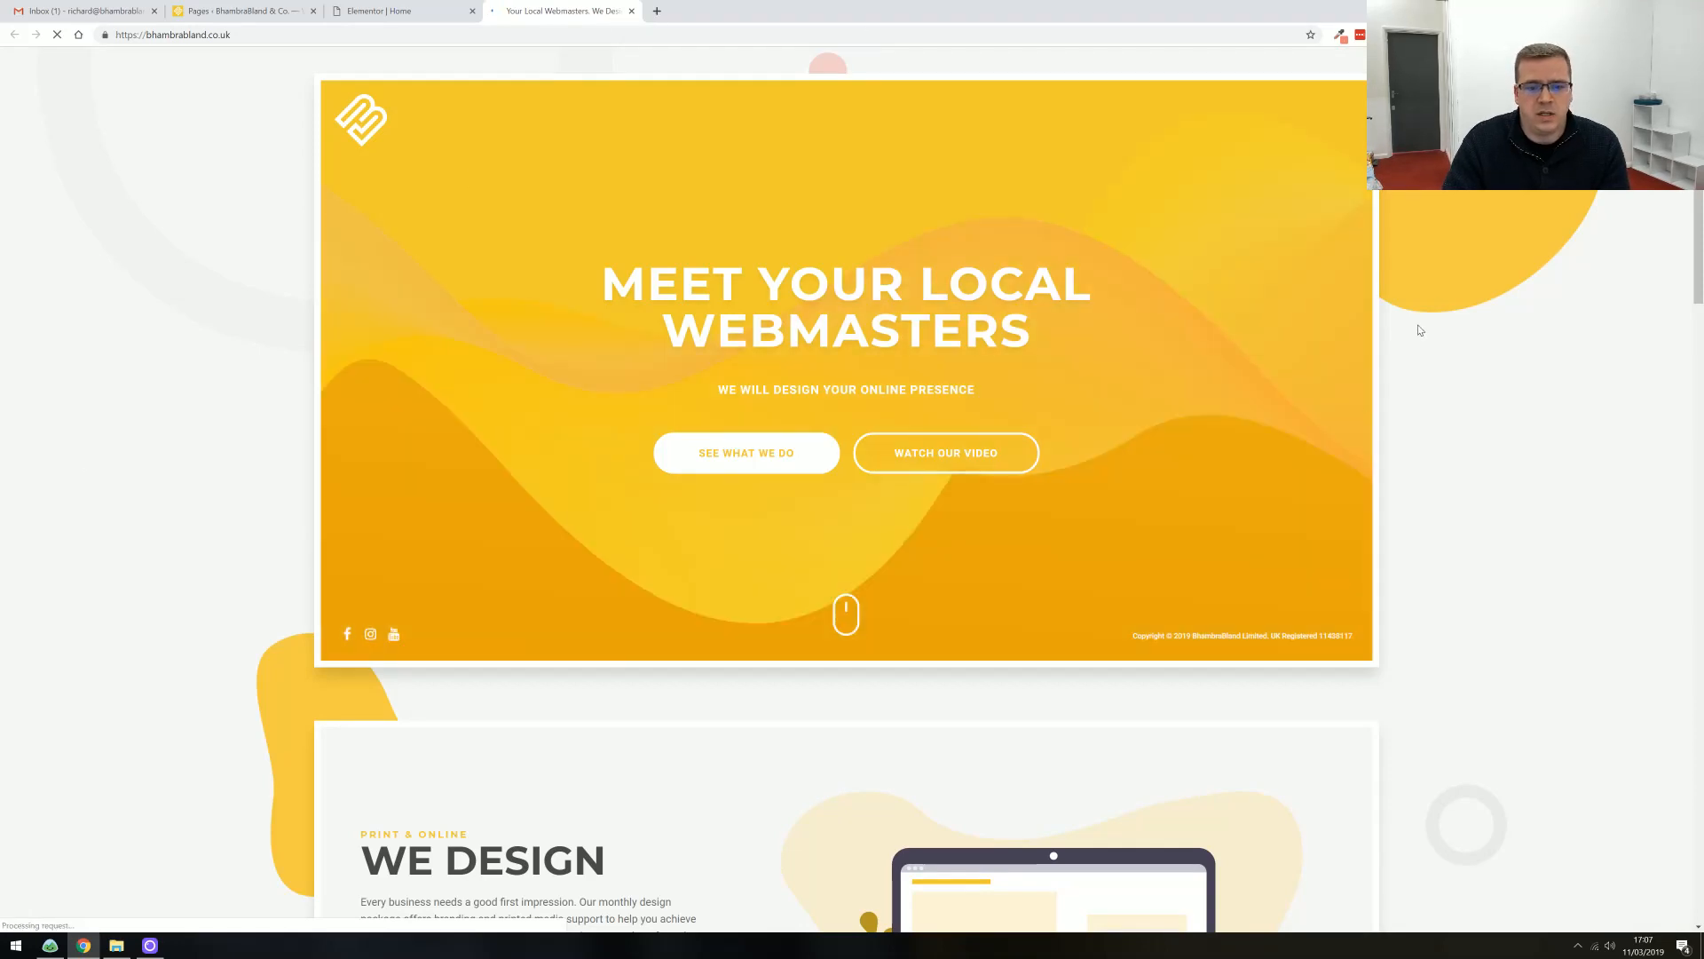
Preview the Watch Our Video popup from the live page's hero section and close it
{"action": "scroll", "coordinate": [803, 681], "scroll_direction": "down", "scroll_amount": 1}
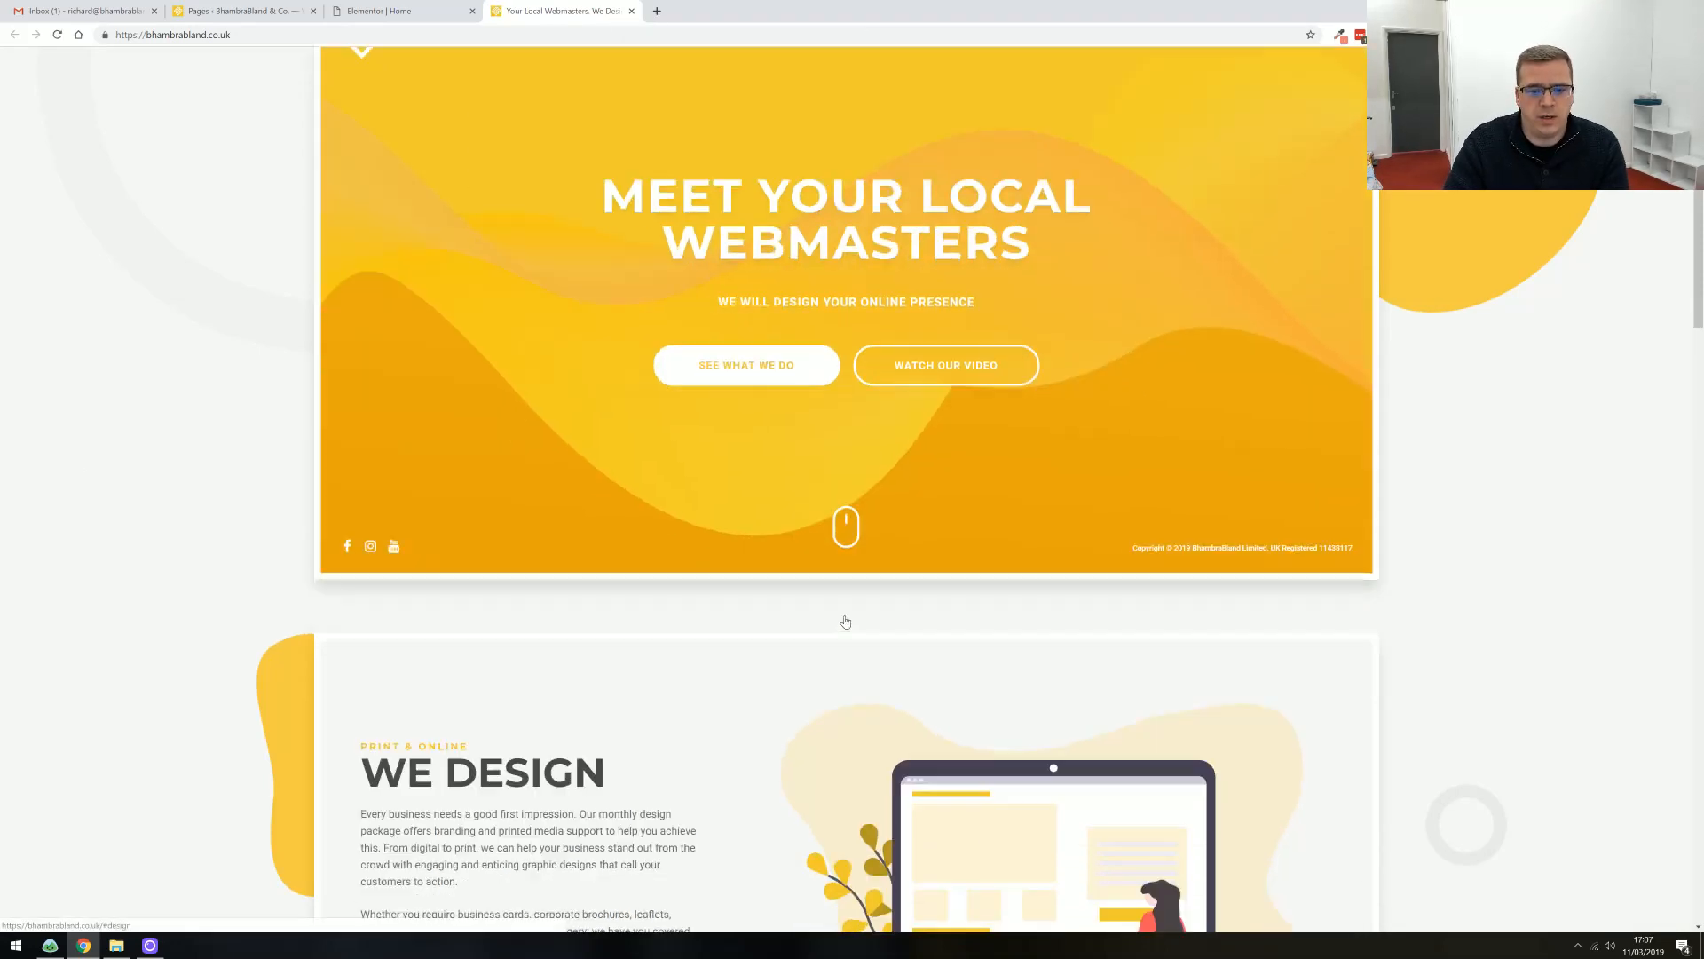
{"action": "scroll", "coordinate": [863, 593], "scroll_direction": "up", "scroll_amount": 1}
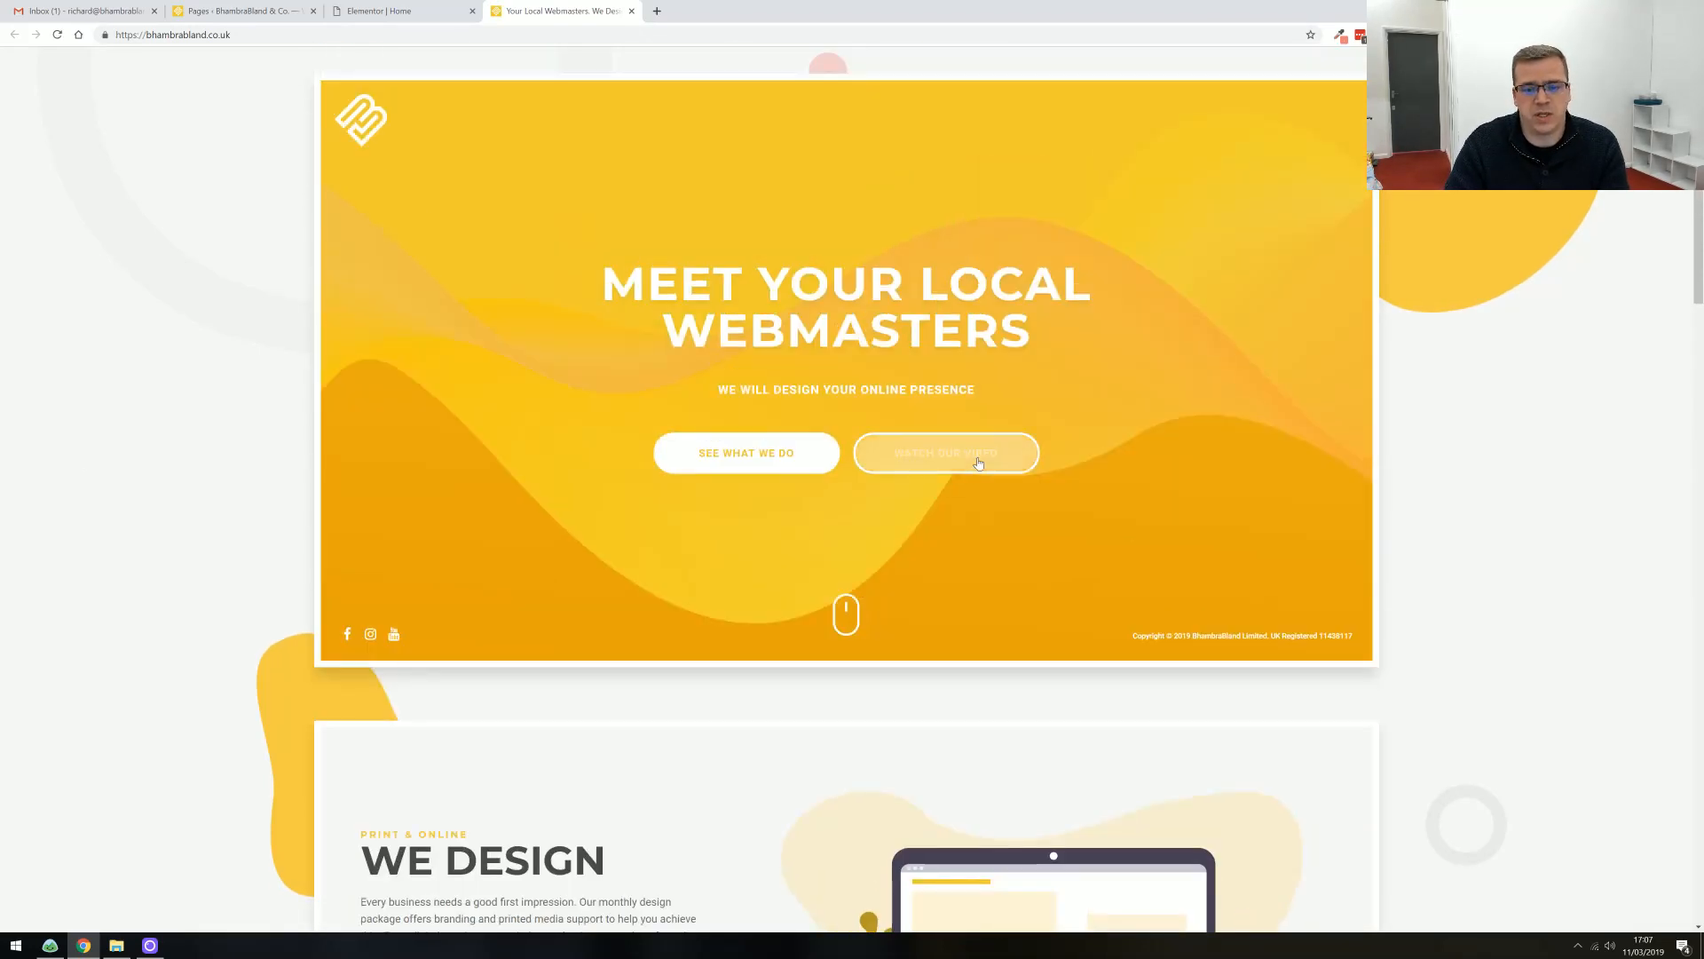
{"action": "left_click", "coordinate": [936, 462]}
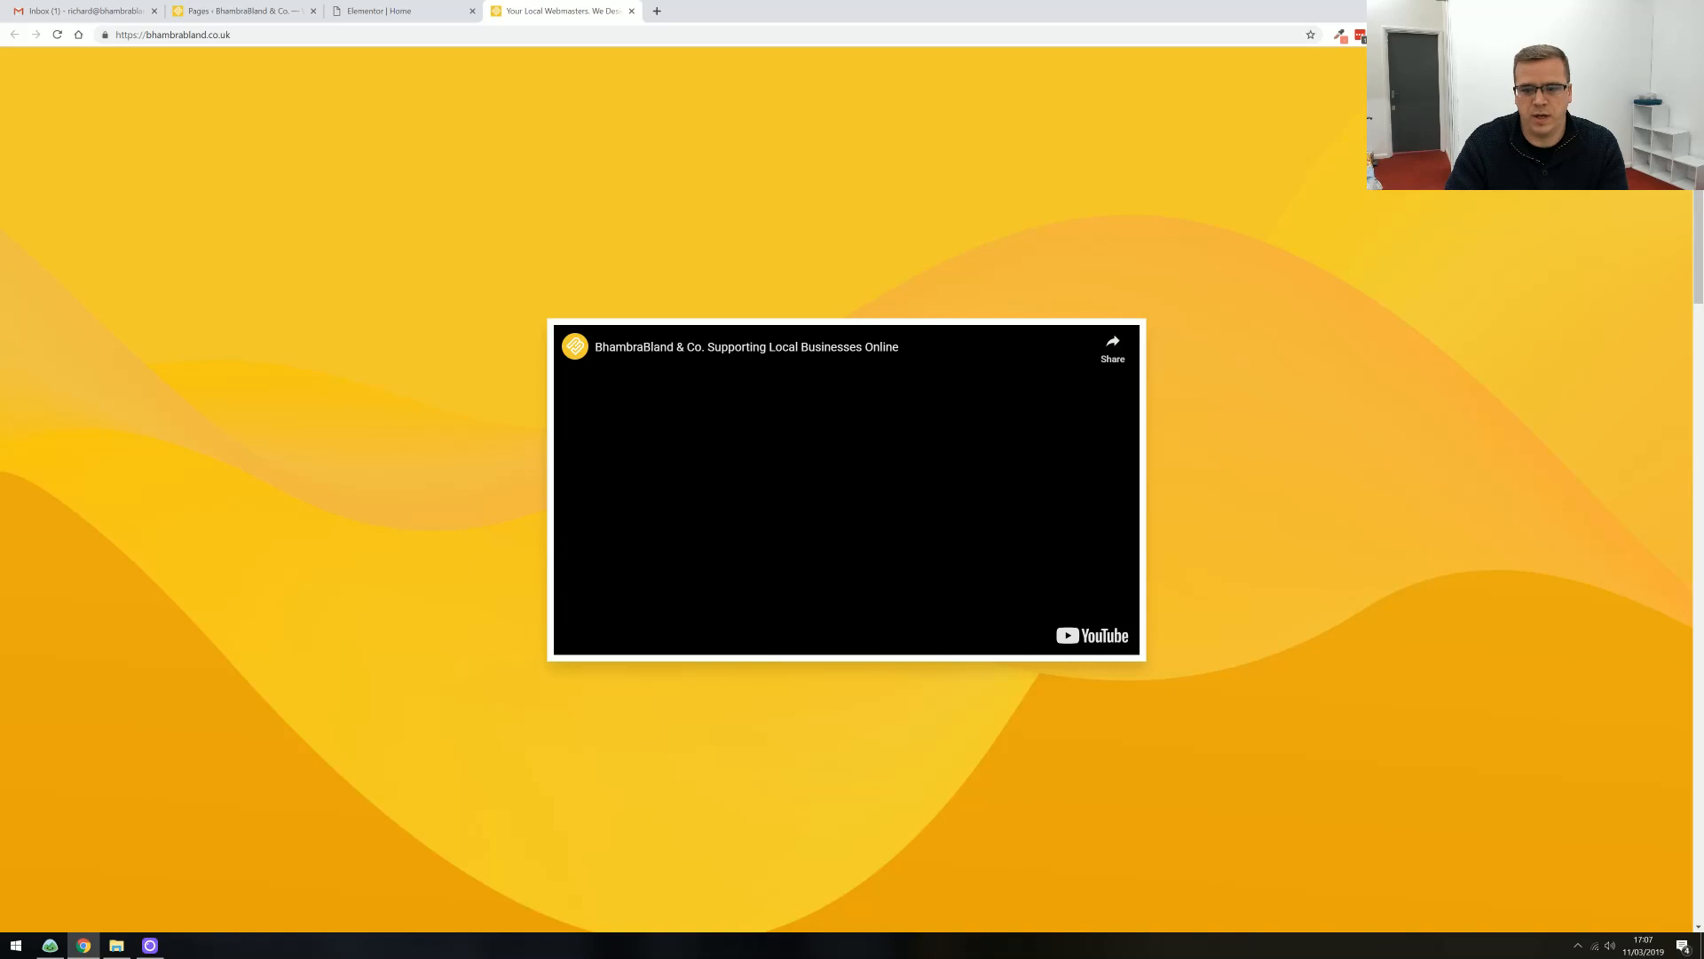
{"action": "key", "text": "Escape"}
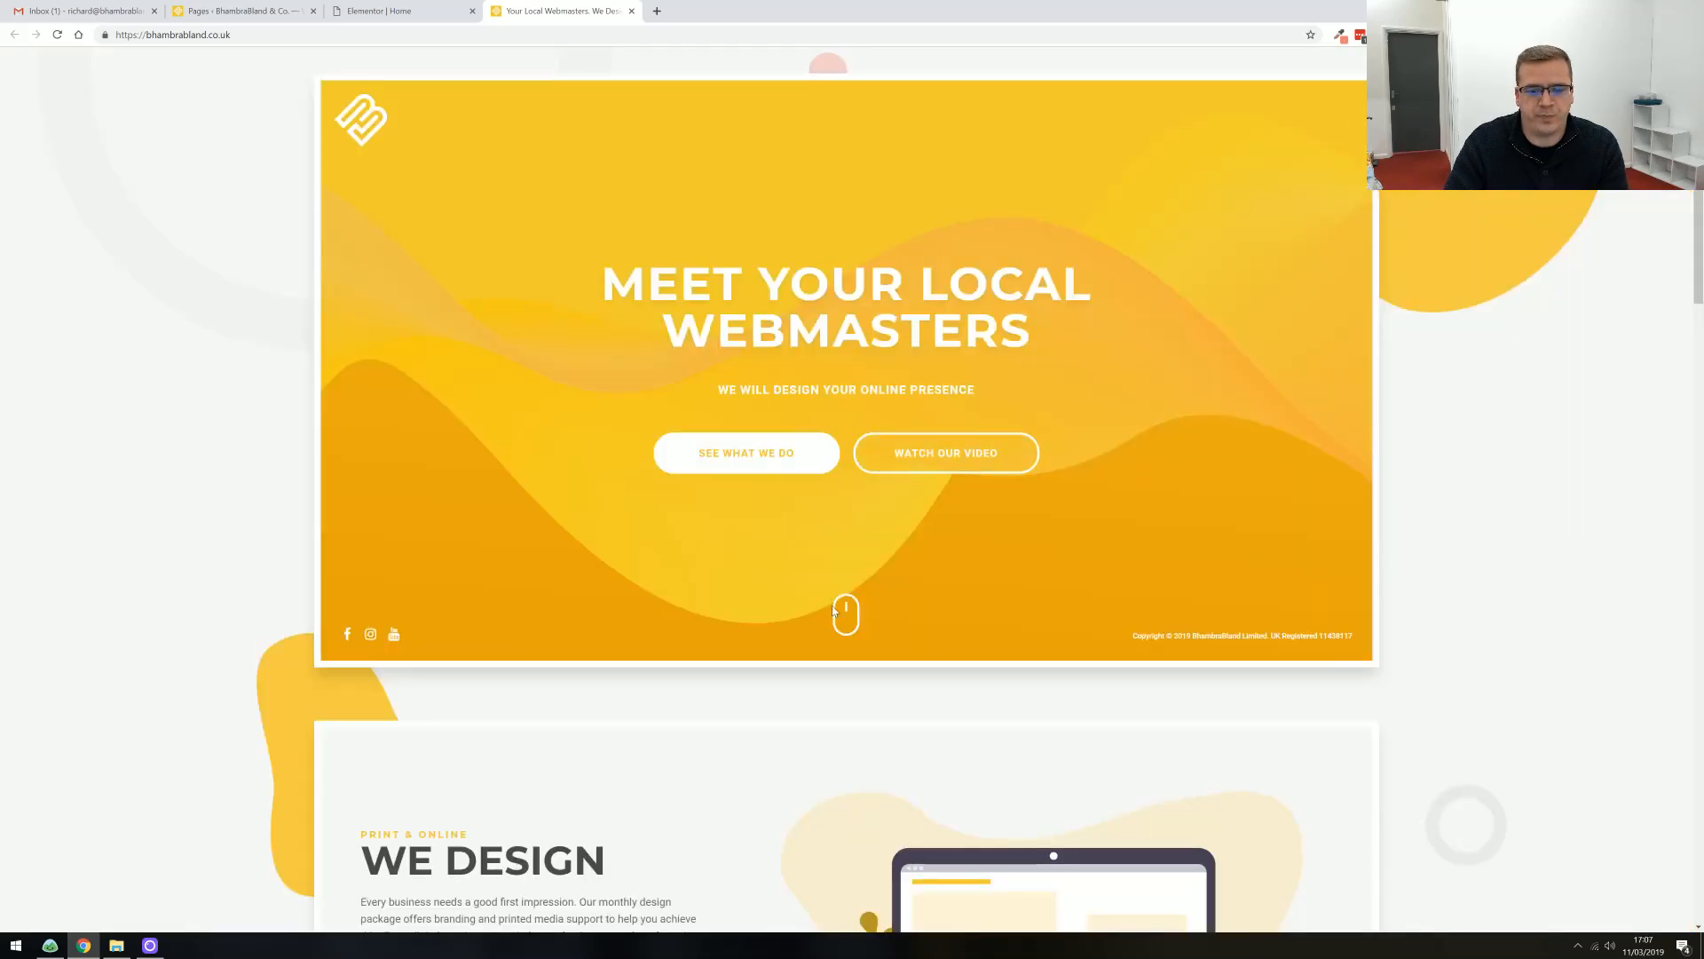